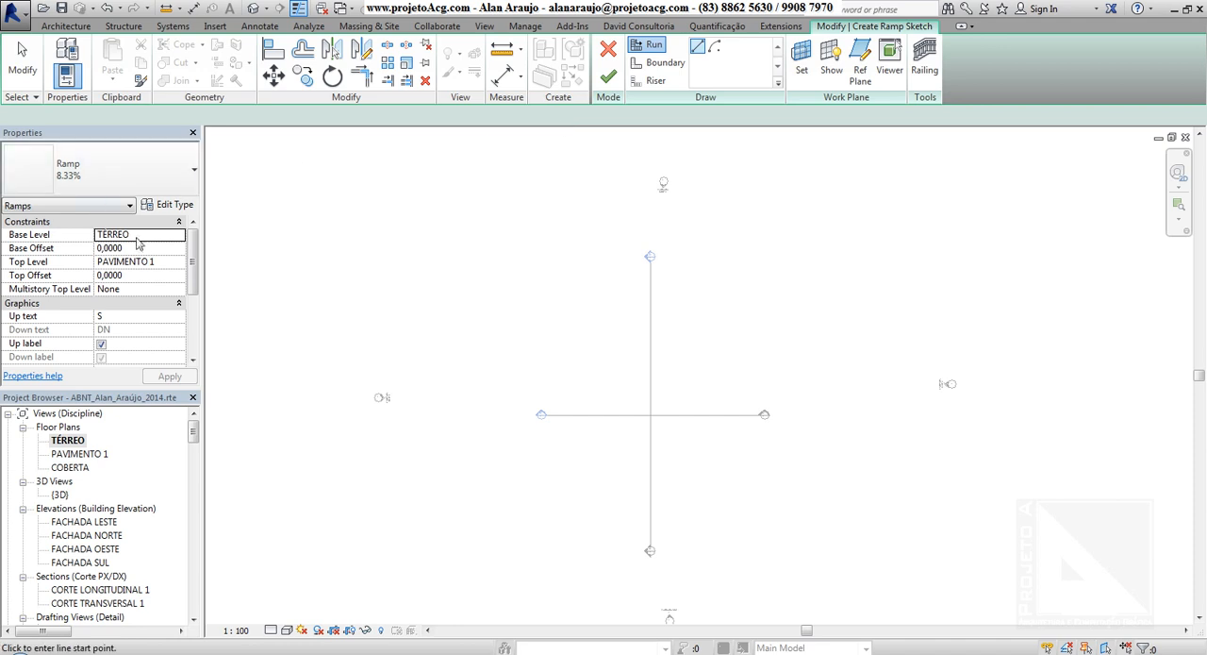
Try COBERTA and TÉRREO as the ramp's top level, with a top offset of 1,0000.
{"action": "left_click", "coordinate": [154, 237]}
{"action": "left_click", "coordinate": [173, 264]}
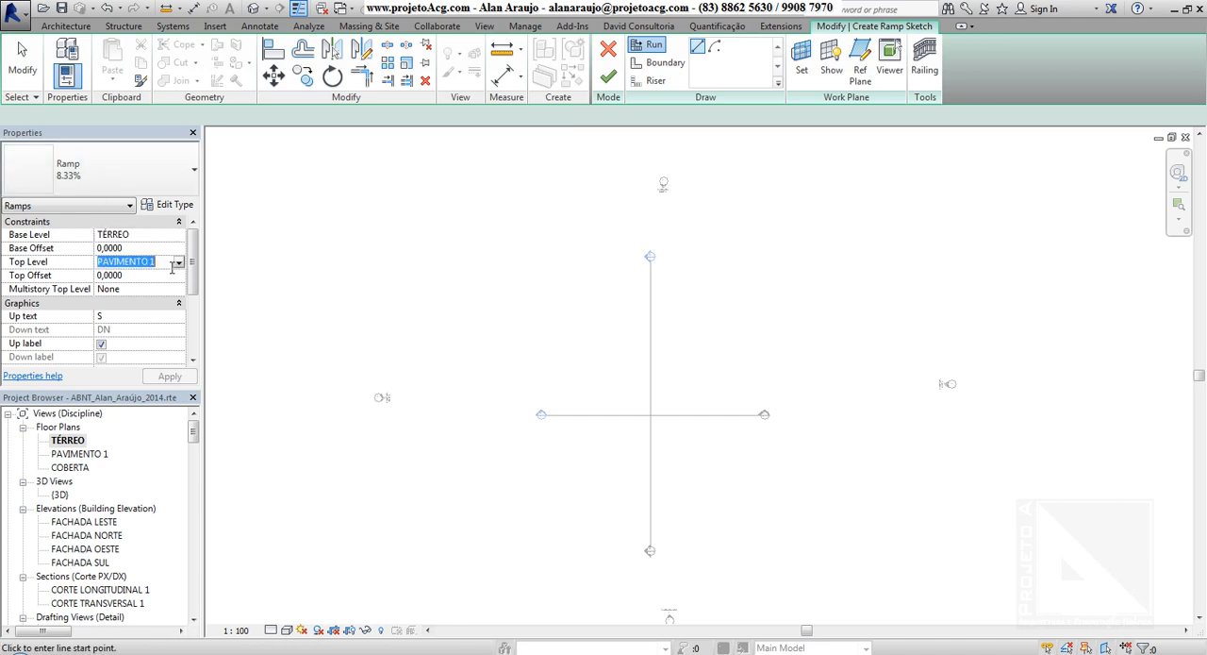
{"action": "left_click", "coordinate": [159, 238]}
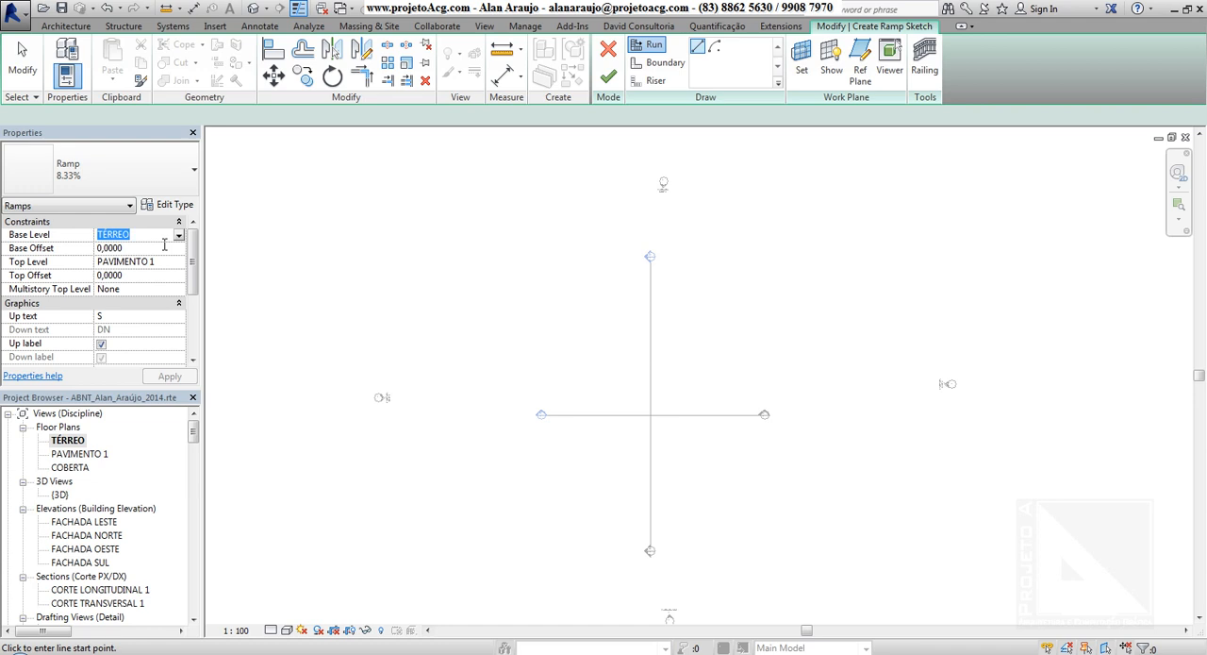
{"action": "left_click", "coordinate": [170, 268]}
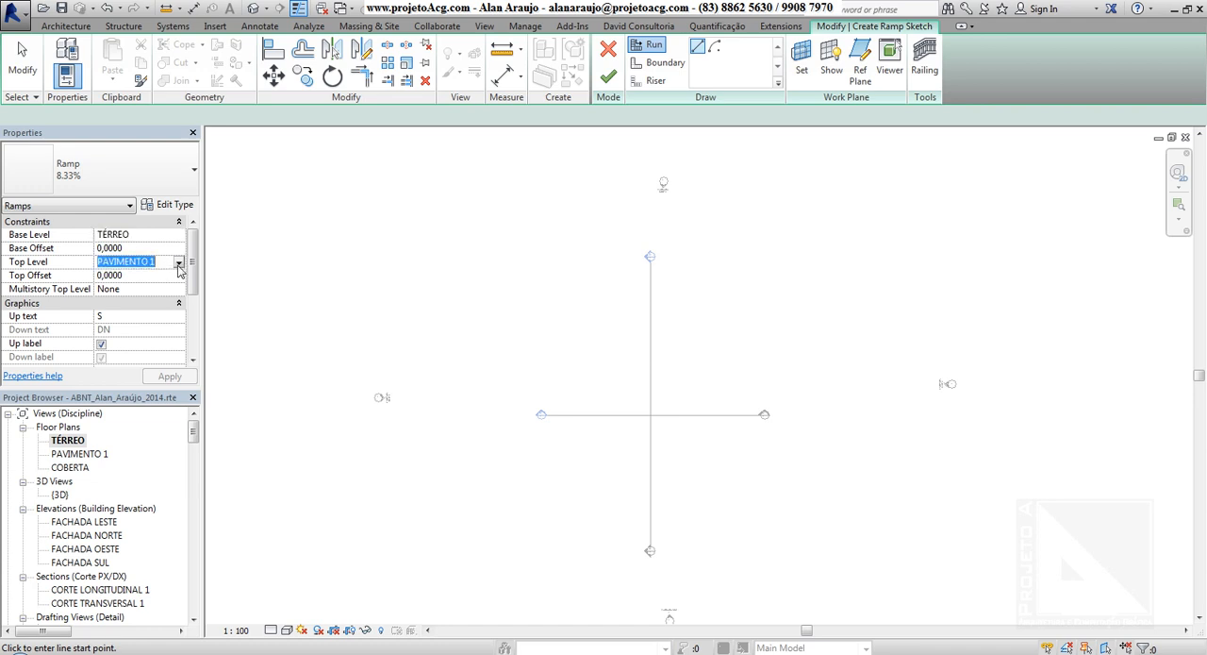
{"action": "left_click", "coordinate": [179, 271]}
{"action": "left_click", "coordinate": [150, 319]}
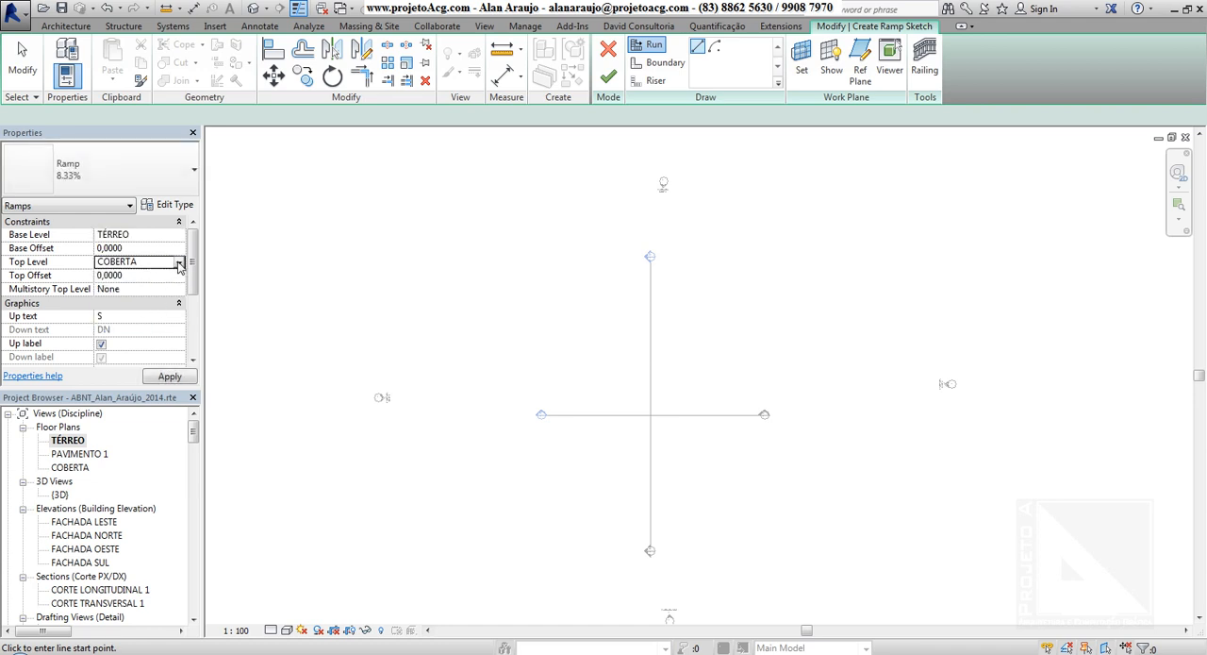
{"action": "left_click", "coordinate": [179, 264]}
{"action": "left_click", "coordinate": [124, 297]}
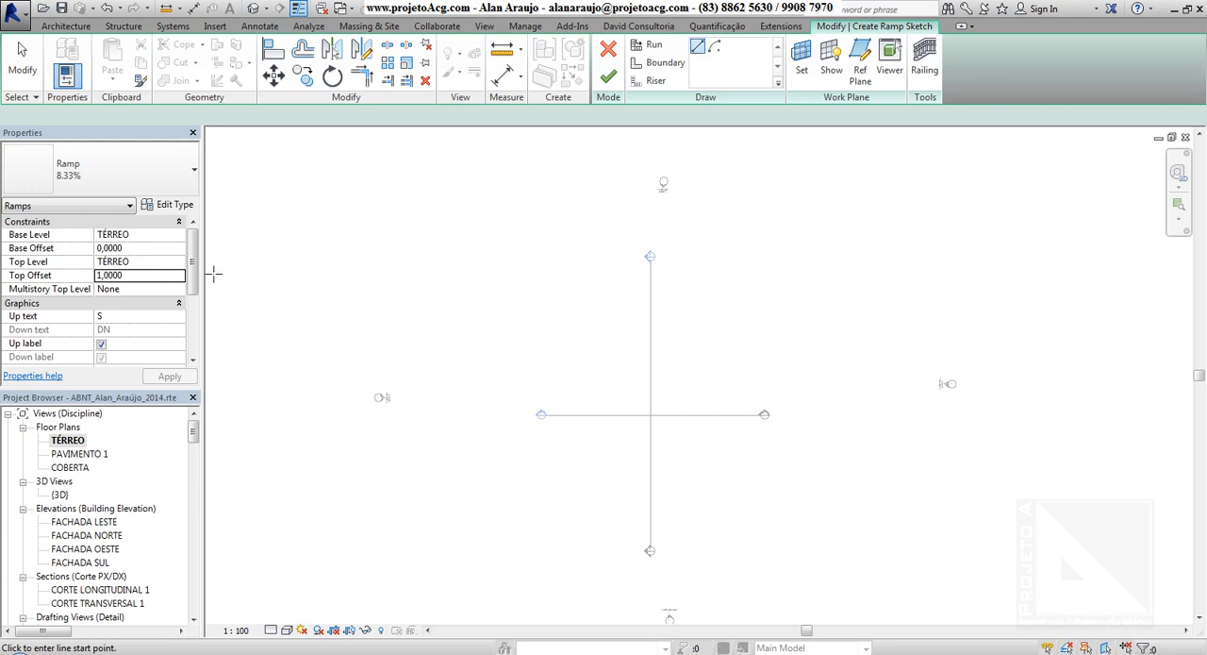
Set the ramp's top level to PAVIMENTO 1 and its top offset to 0,0000.
{"action": "left_click", "coordinate": [179, 262]}
{"action": "left_click", "coordinate": [141, 310]}
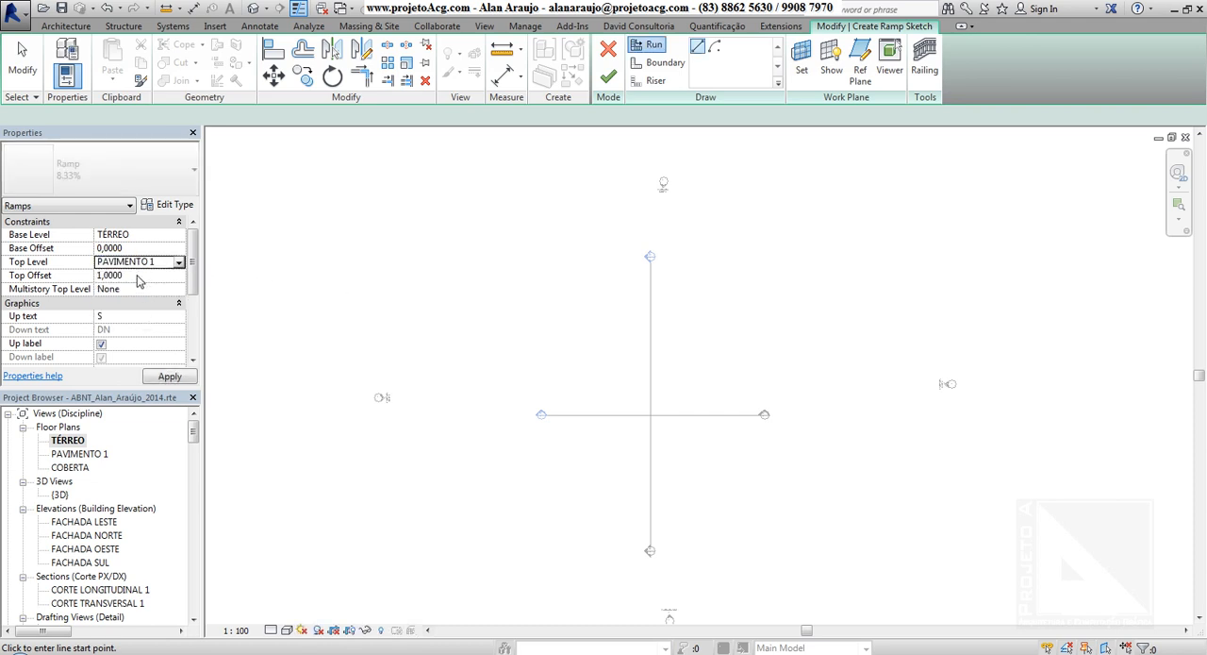
{"action": "left_click", "coordinate": [142, 276]}
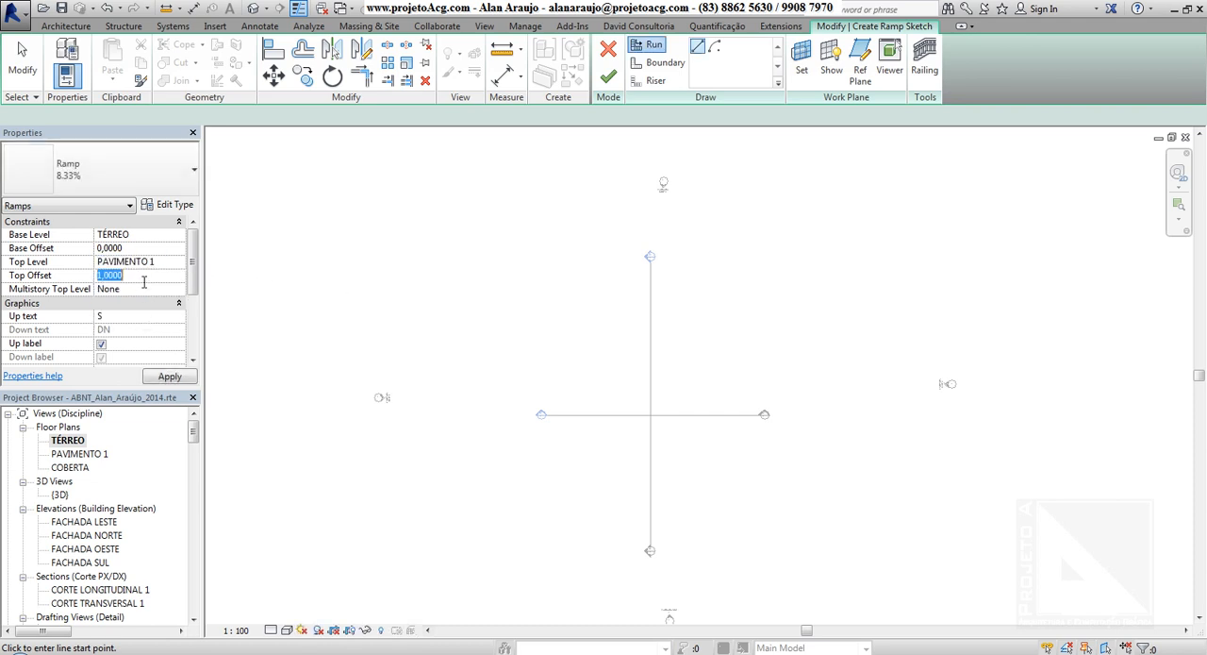
Review the slope types available for the ramp.
{"action": "left_click", "coordinate": [83, 521]}
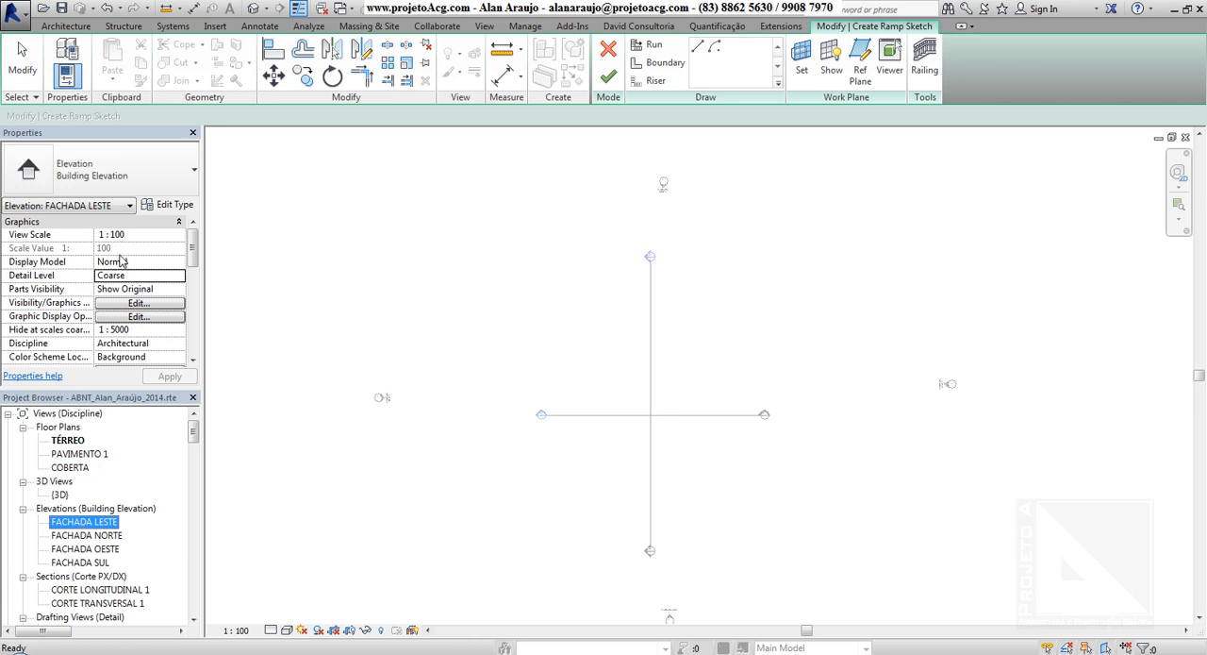
{"action": "left_click", "coordinate": [649, 44]}
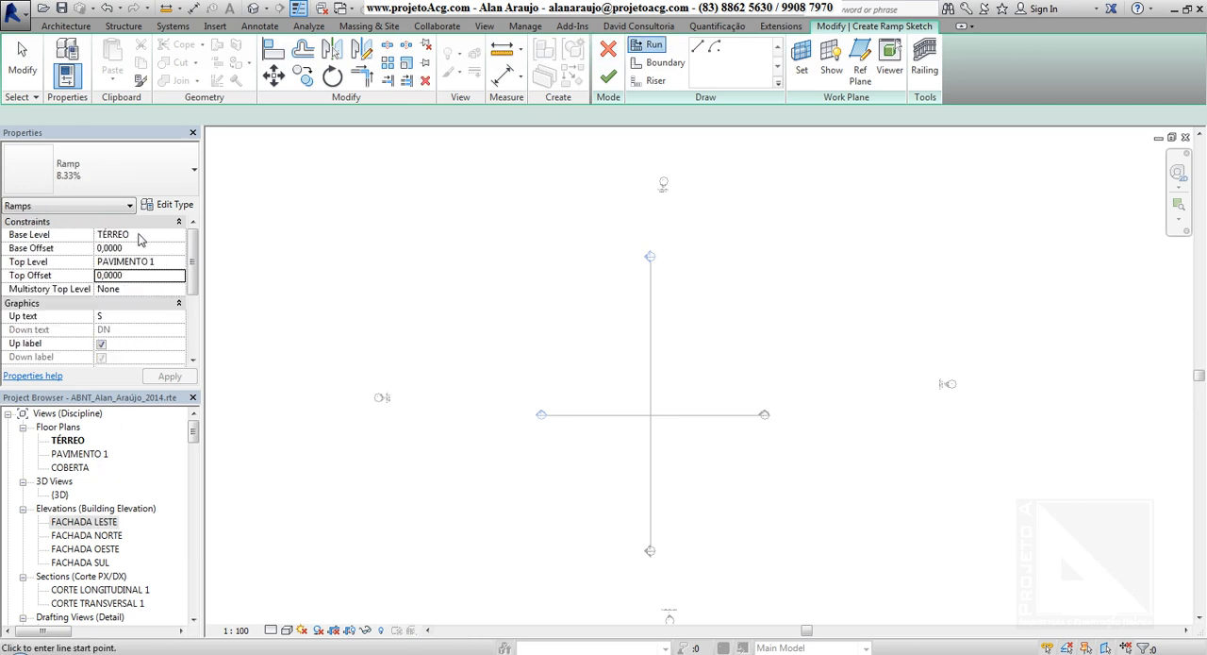
{"action": "left_click", "coordinate": [85, 168]}
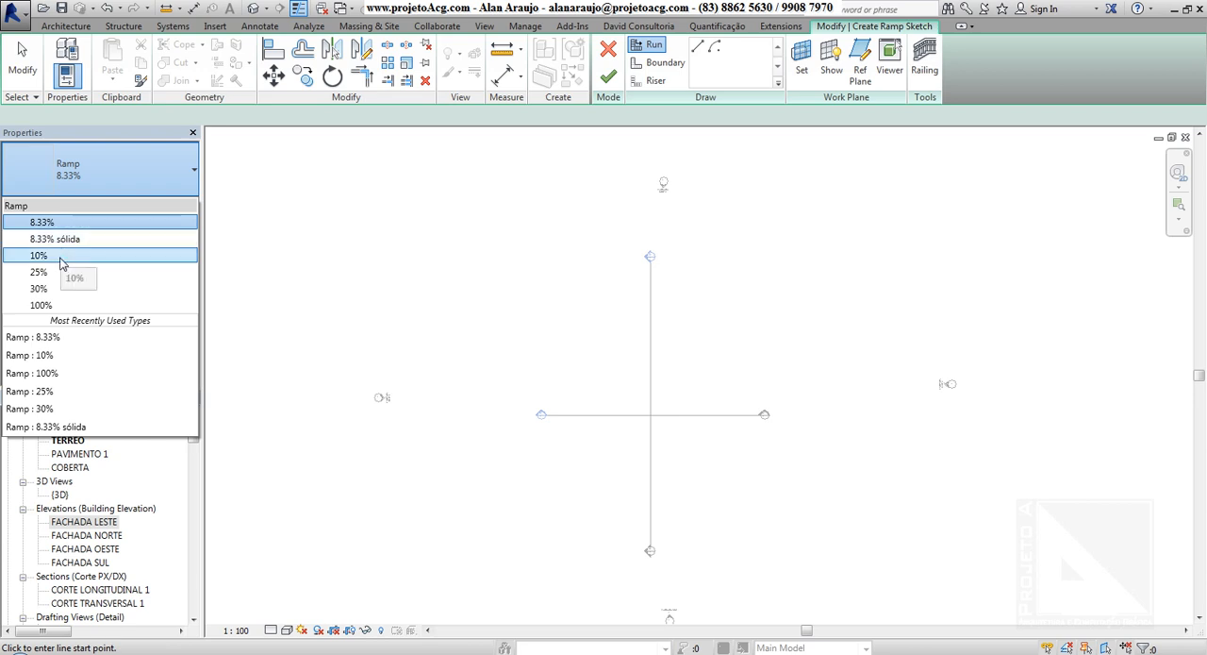
{"action": "key", "text": "Escape"}
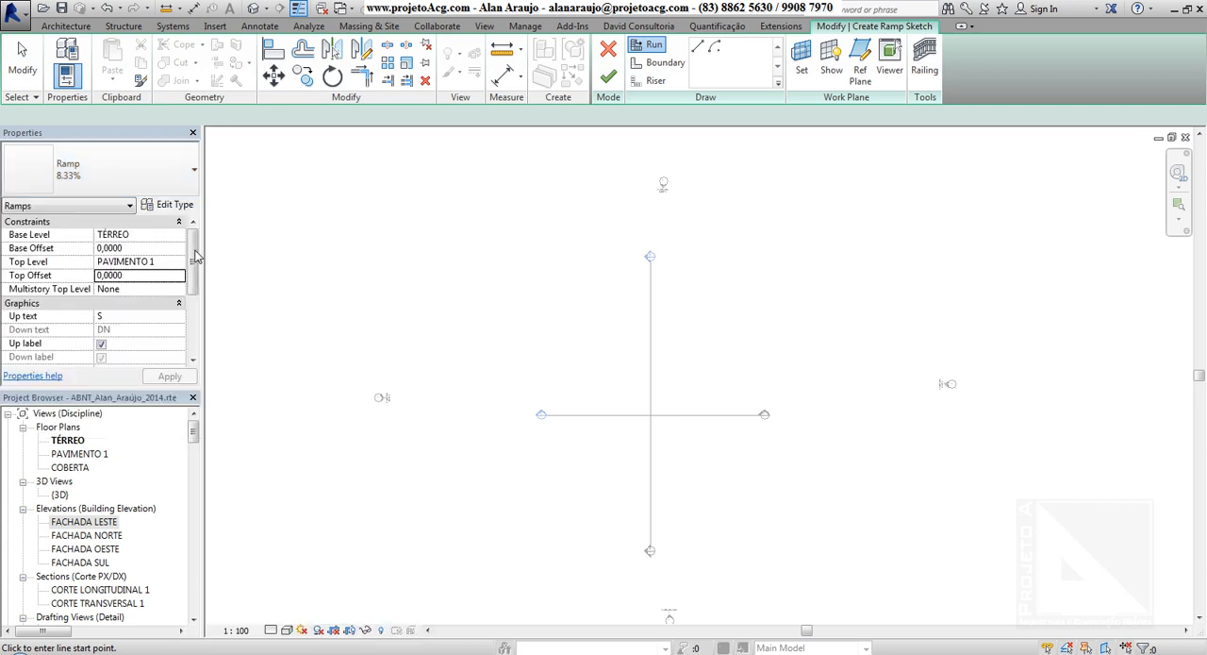
Draw the first straight horizontal run of the 8.33% ramp, 9,60 m long, above the horizontal section line.
{"action": "middle_click_drag", "start_coordinate": [562, 313], "coordinate": [515, 312]}
{"action": "scroll", "coordinate": [553, 434], "scroll_direction": "up", "scroll_amount": 2}
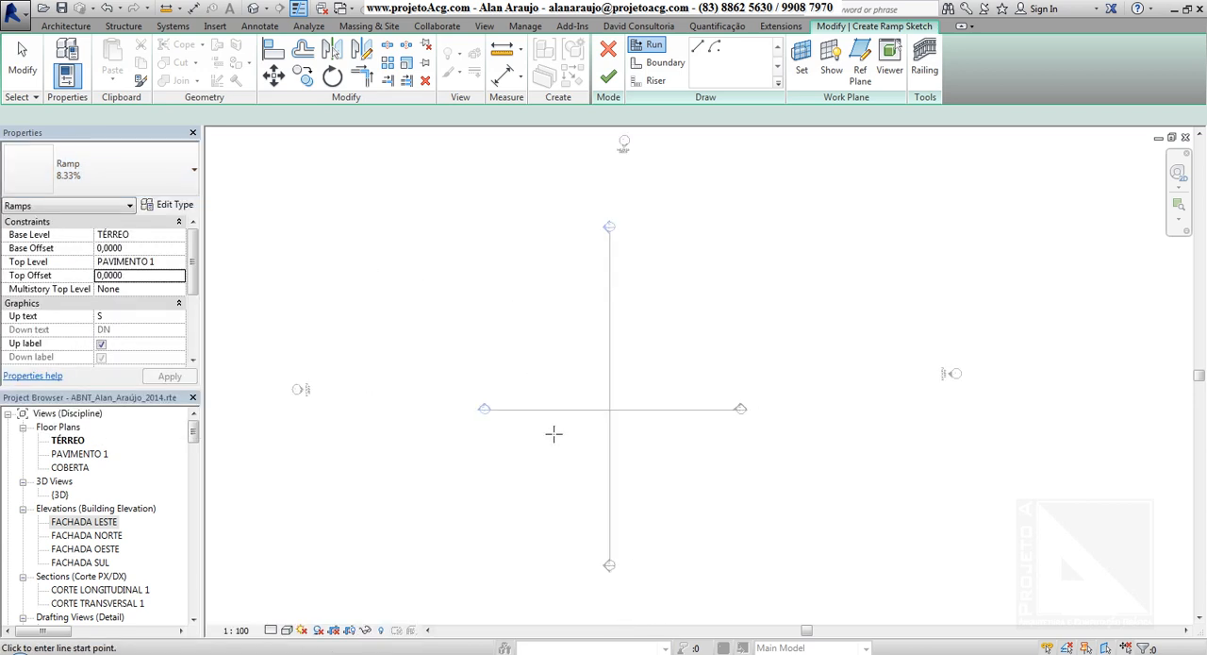
{"action": "scroll", "coordinate": [554, 434], "scroll_direction": "up", "scroll_amount": 1}
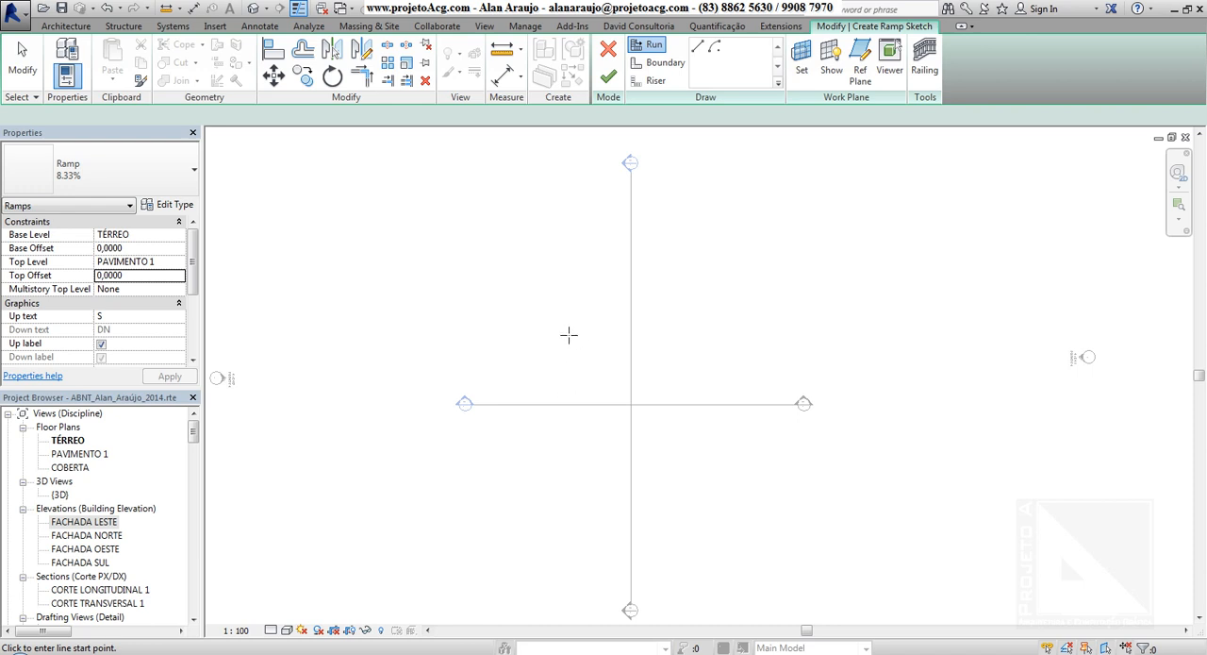
{"action": "middle_click_drag", "start_coordinate": [636, 331], "coordinate": [582, 352]}
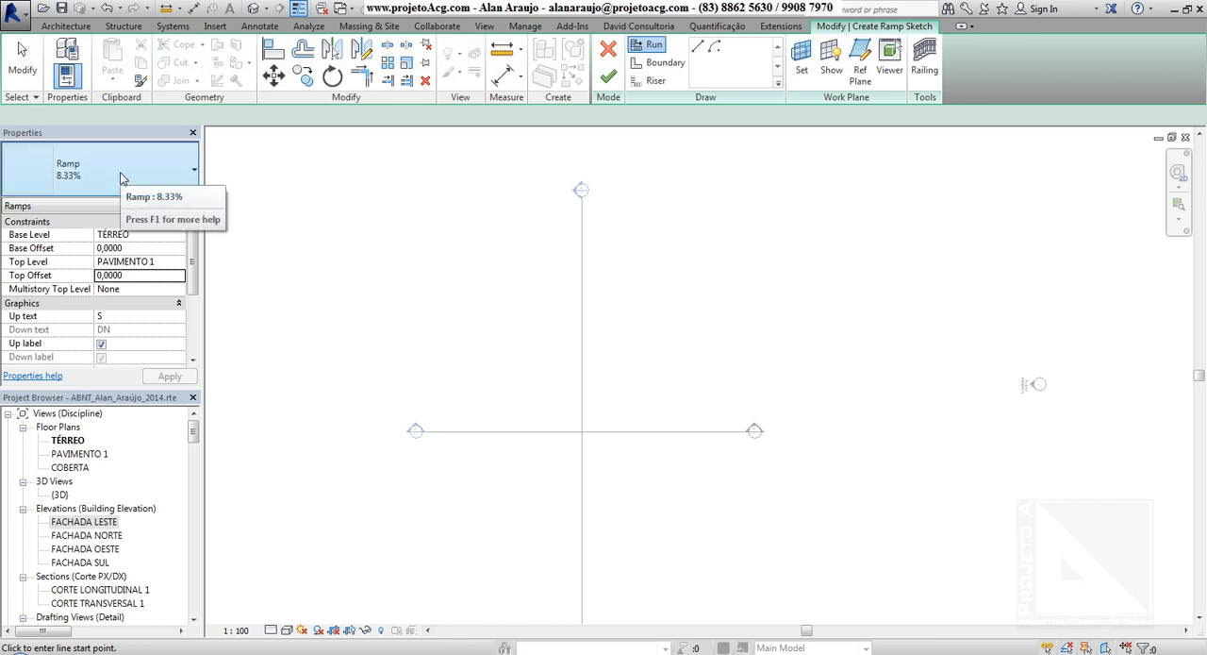
{"action": "scroll", "coordinate": [590, 381], "scroll_direction": "up", "scroll_amount": 1}
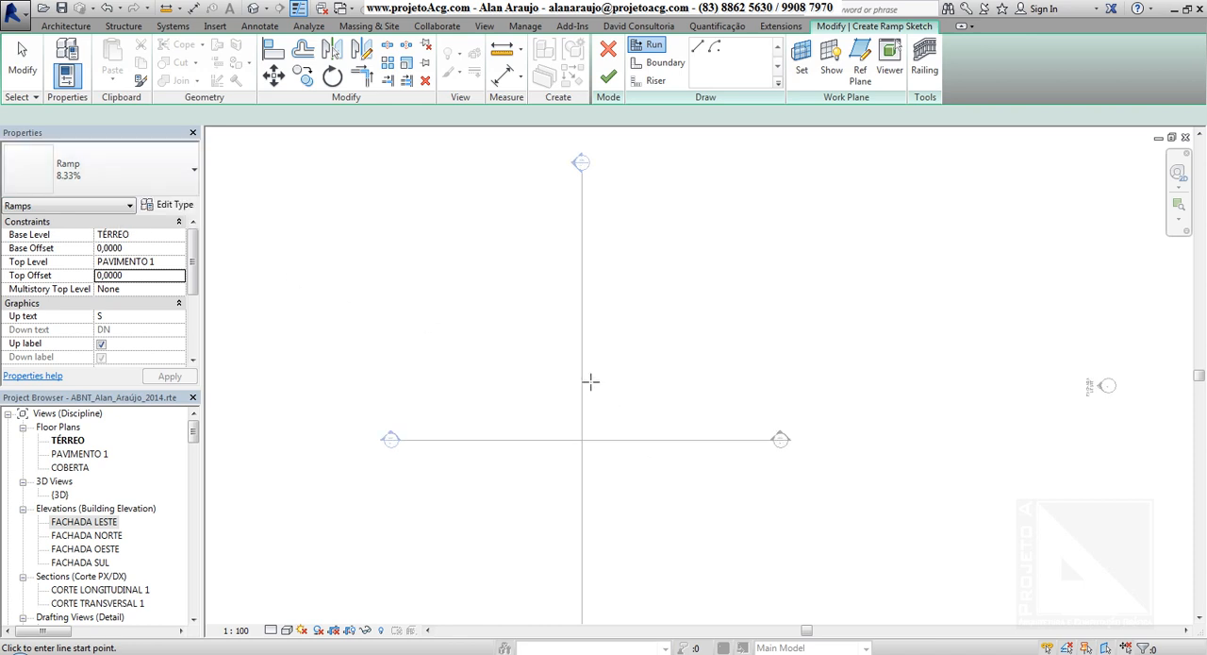
{"action": "left_click", "coordinate": [447, 396]}
{"action": "scroll", "coordinate": [448, 401], "scroll_direction": "up", "scroll_amount": 1}
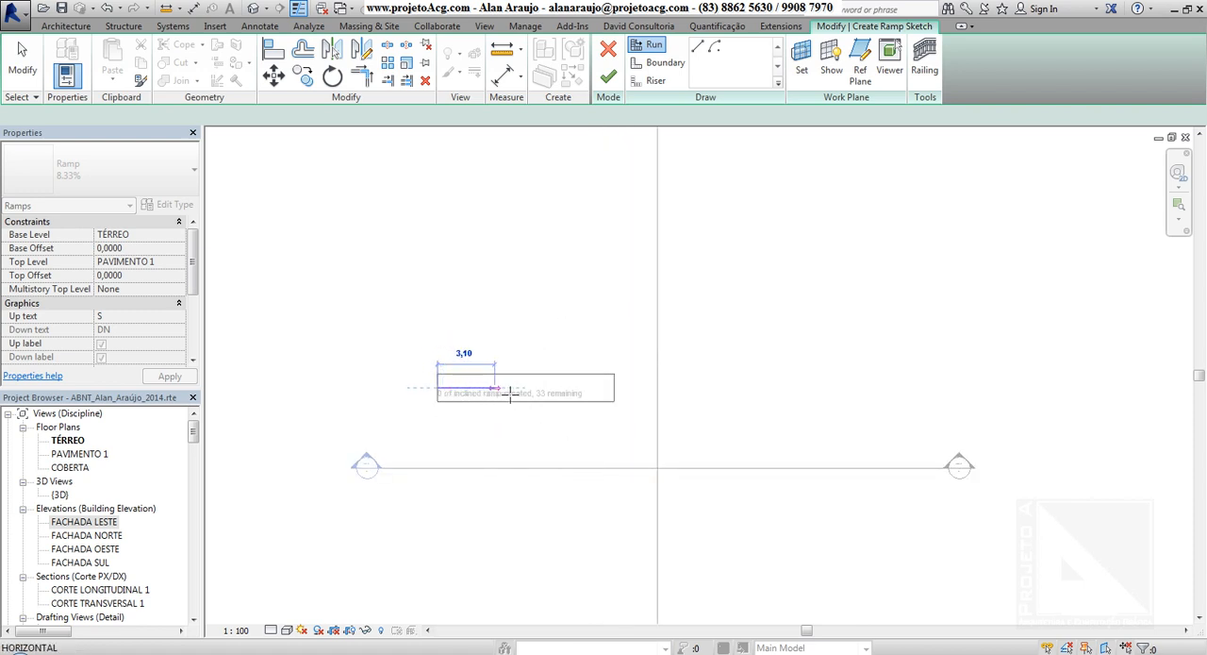
{"action": "left_click", "coordinate": [674, 401]}
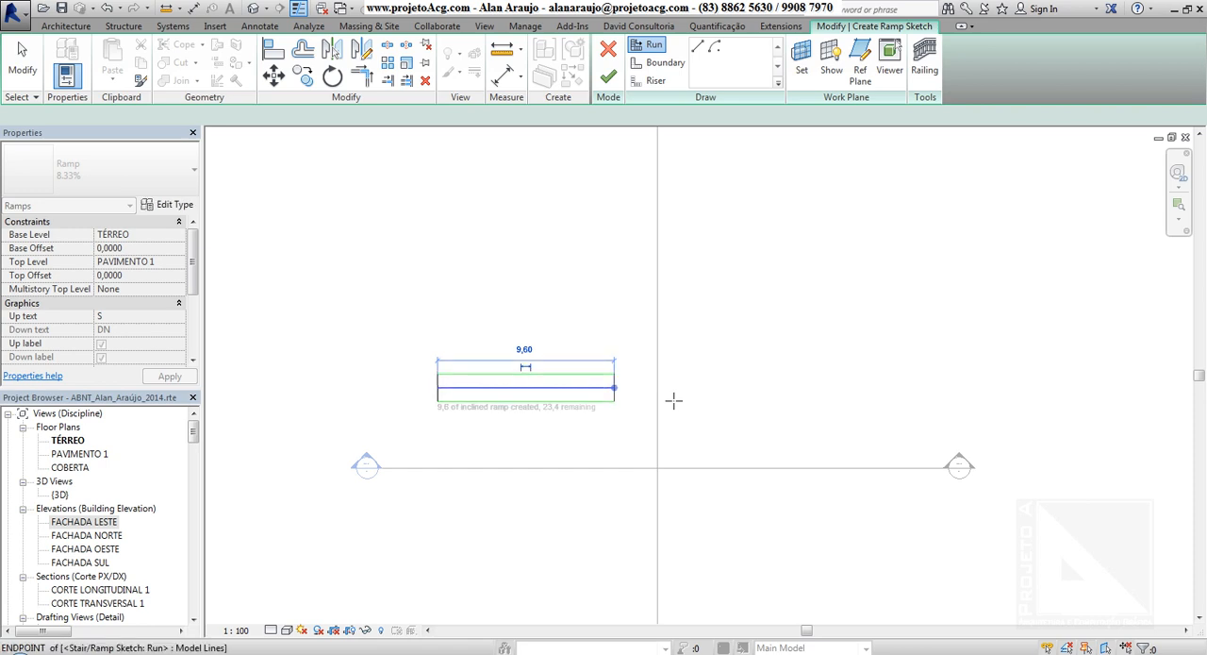
Draw two more 9,60 m runs parallel above the first one, alternating direction to form a switchback.
{"action": "left_click", "coordinate": [622, 328]}
{"action": "left_click", "coordinate": [437, 324]}
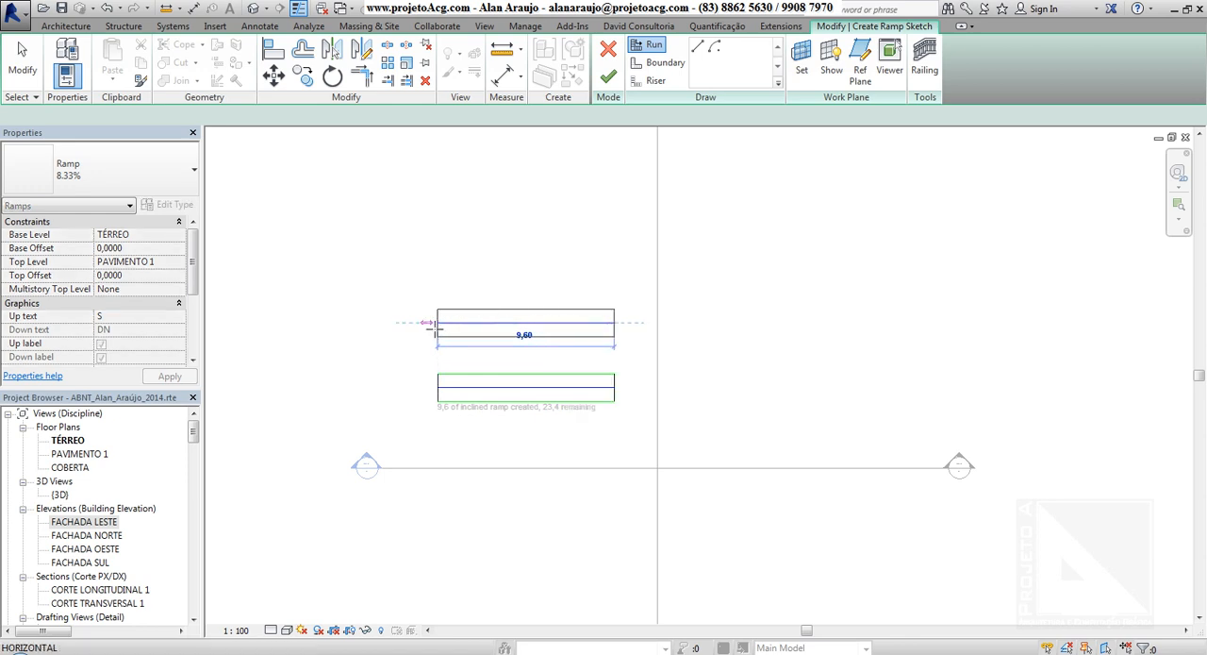
{"action": "left_click", "coordinate": [440, 272]}
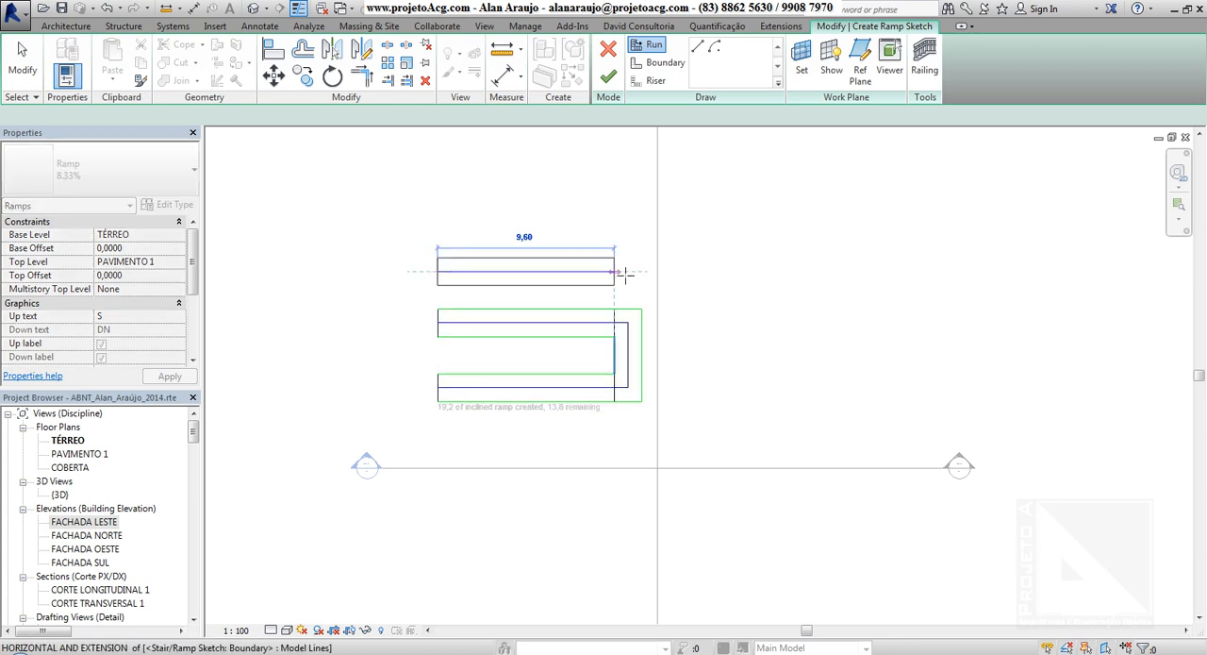
{"action": "left_click", "coordinate": [615, 272]}
Add the remaining 4,20 m run above the third one, heading back left, and finish the ramp sketch.
{"action": "left_click", "coordinate": [615, 220]}
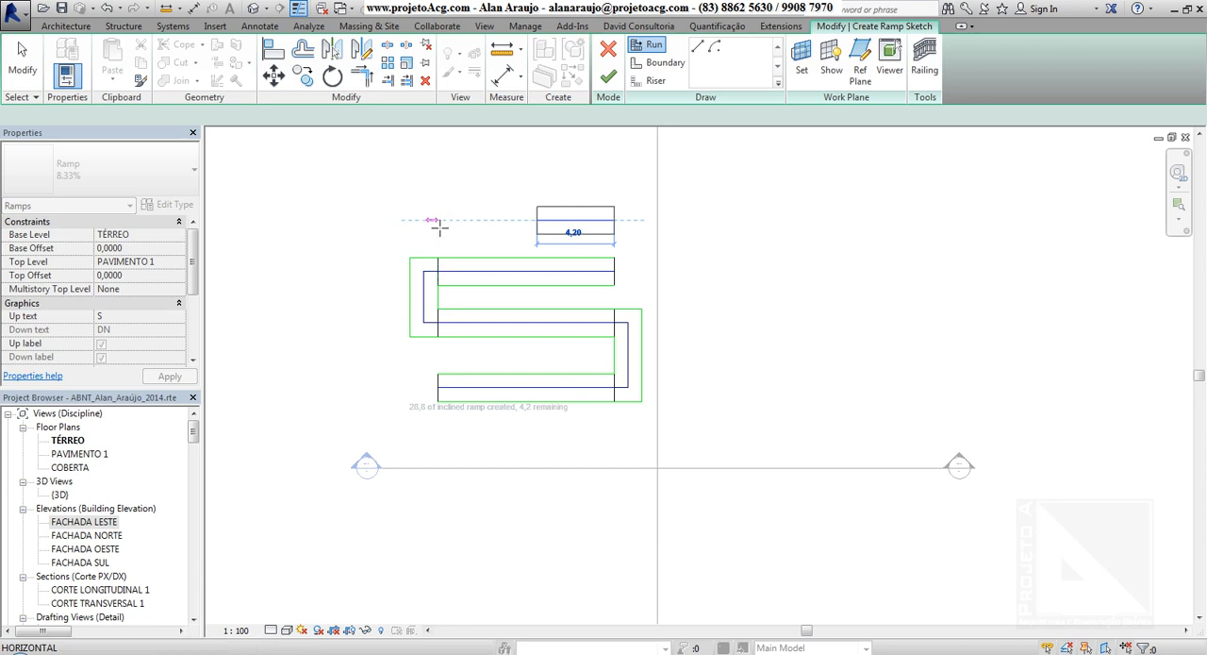
{"action": "left_click", "coordinate": [537, 219]}
{"action": "key", "text": "Escape"}
{"action": "key", "text": "Escape"}
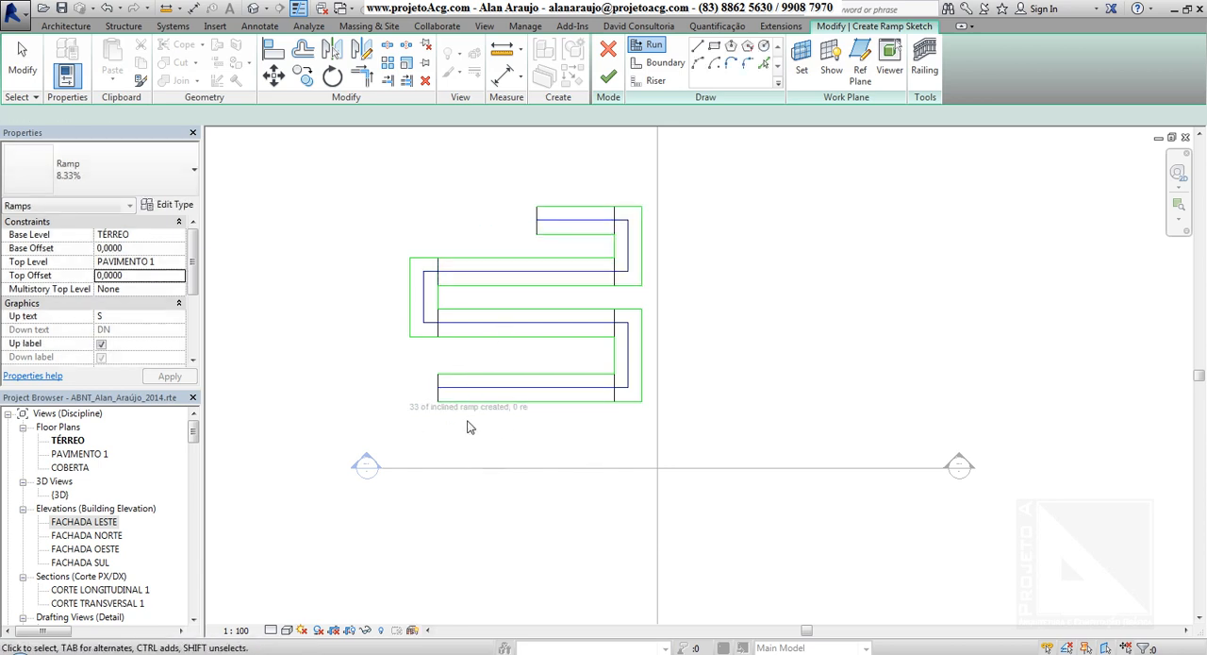
{"action": "middle_click_drag", "start_coordinate": [619, 450], "coordinate": [592, 496]}
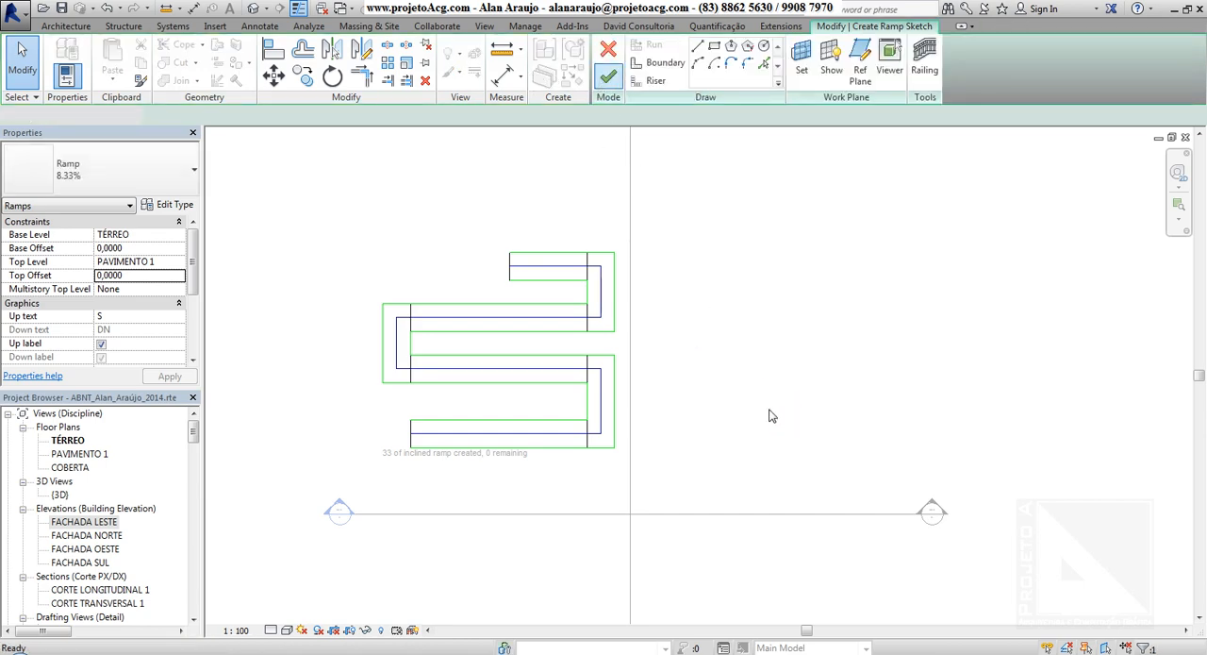
{"action": "middle_click_drag", "start_coordinate": [765, 413], "coordinate": [708, 402]}
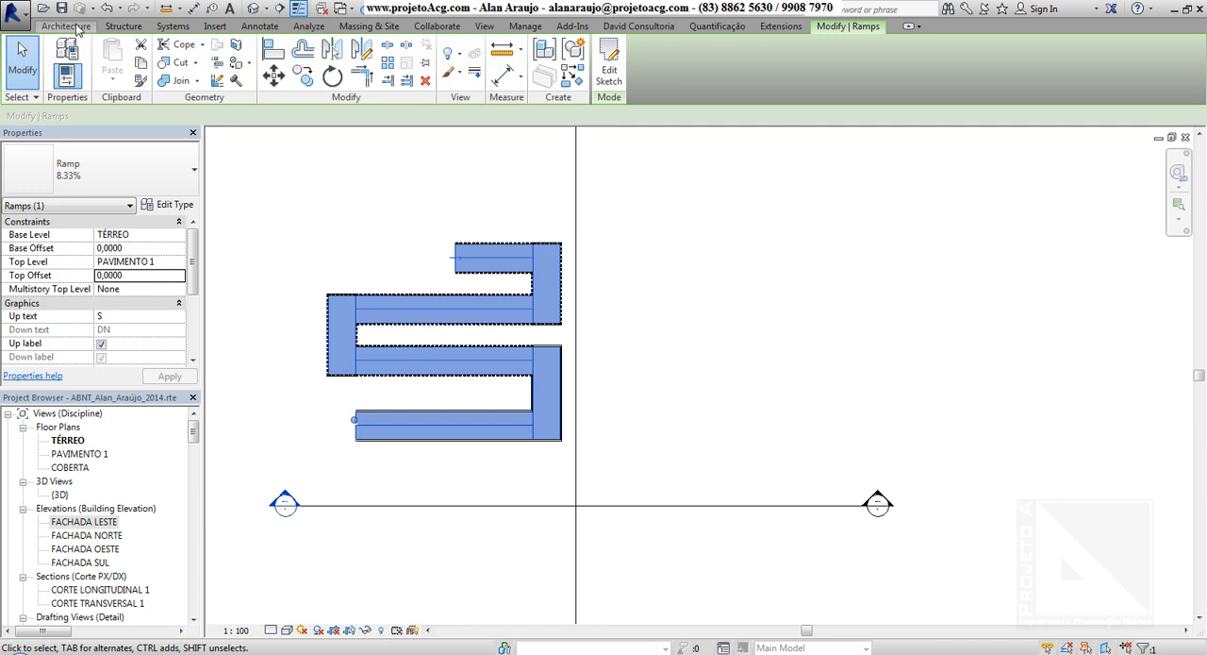
Start a second ramp using the 25% slope type.
{"action": "left_click", "coordinate": [75, 28]}
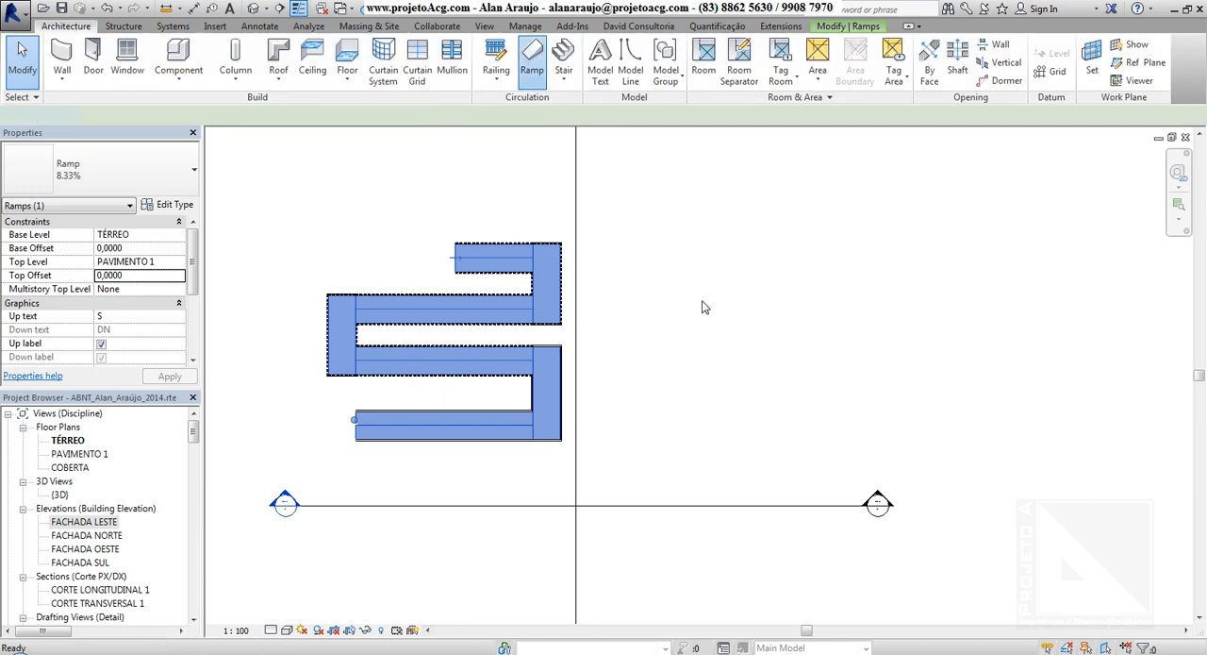
{"action": "middle_click_drag", "start_coordinate": [720, 299], "coordinate": [673, 308]}
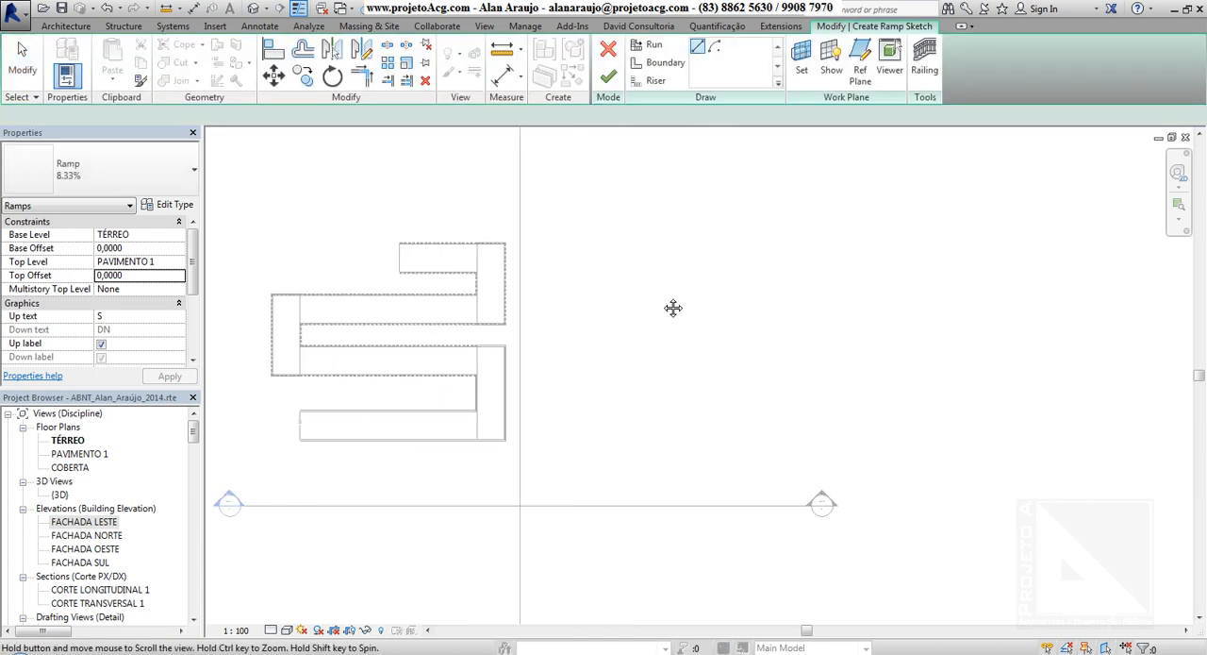
{"action": "left_click", "coordinate": [63, 166]}
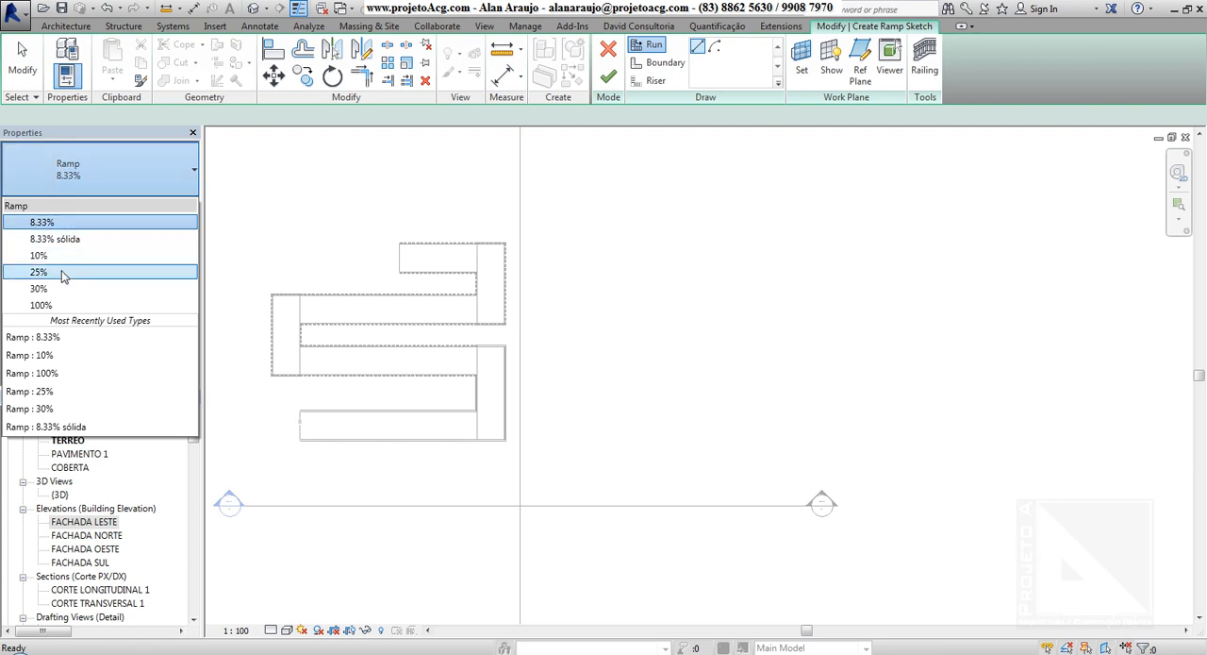
{"action": "left_click", "coordinate": [105, 274]}
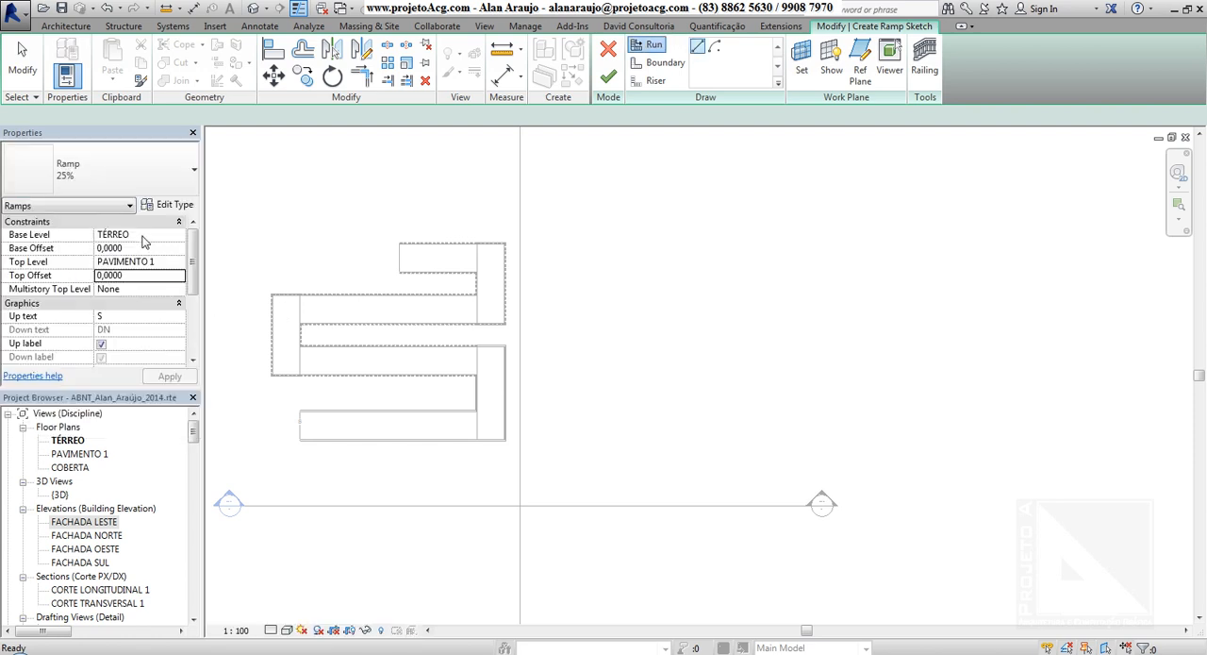
{"action": "middle_click_drag", "start_coordinate": [716, 393], "coordinate": [663, 400]}
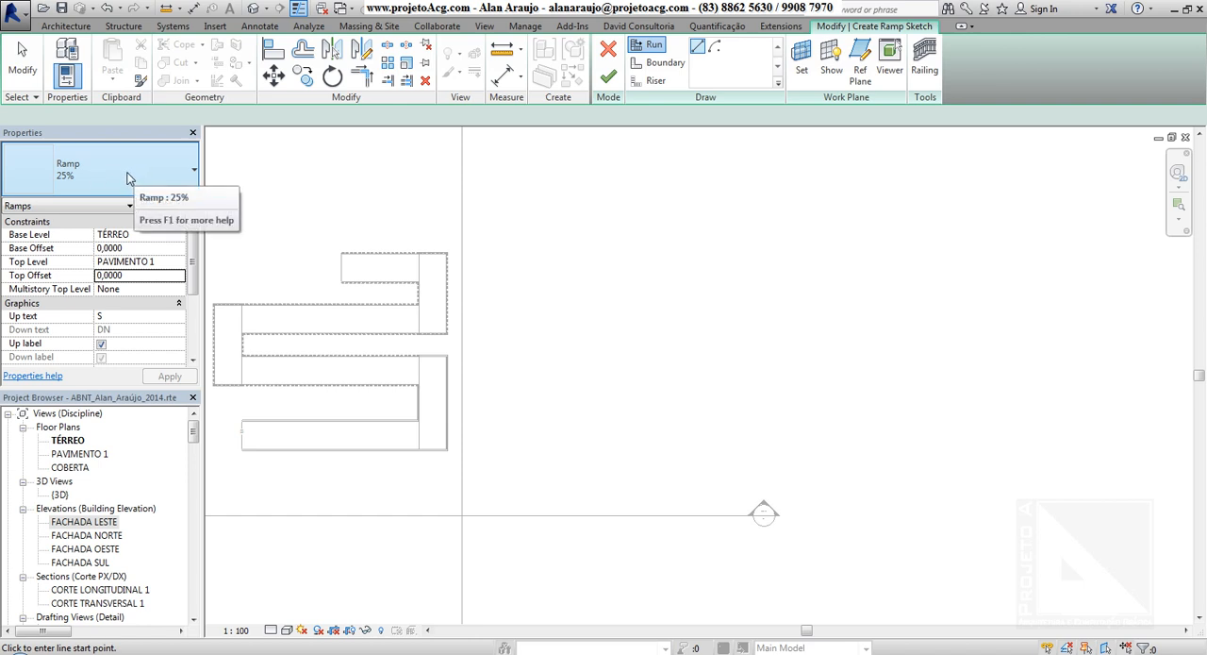
Draw a single straight horizontal run 11,00 m long to the right of the switchback ramp and finish the sketch.
{"action": "left_click", "coordinate": [502, 368]}
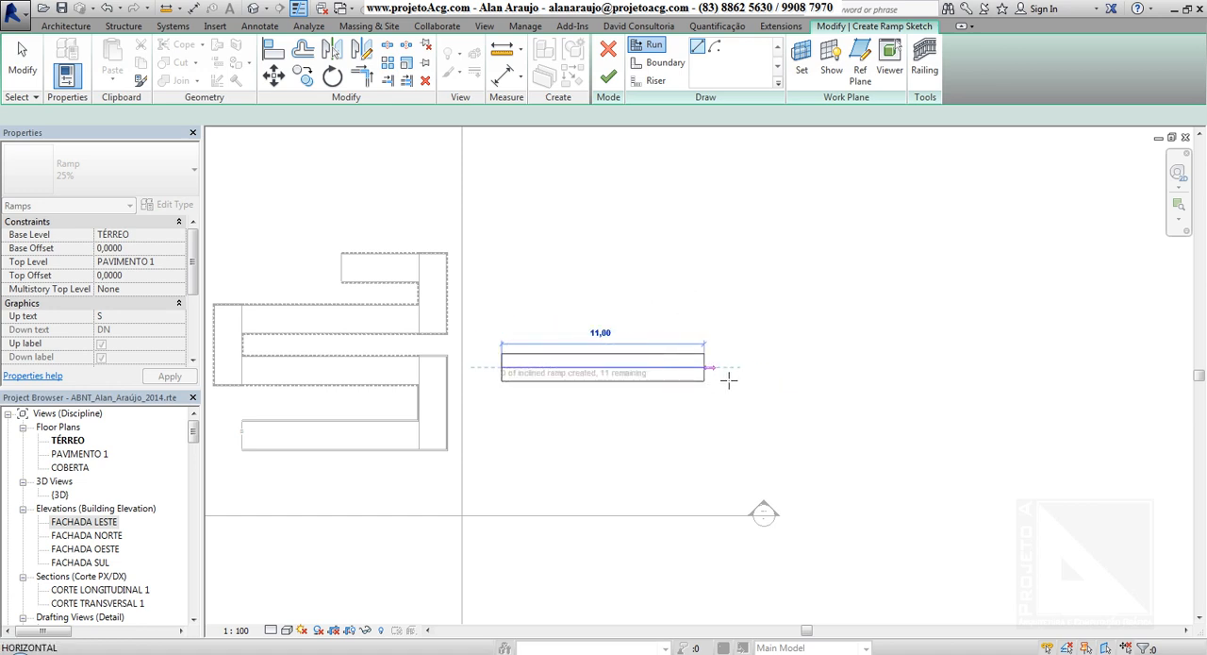
{"action": "left_click", "coordinate": [769, 374]}
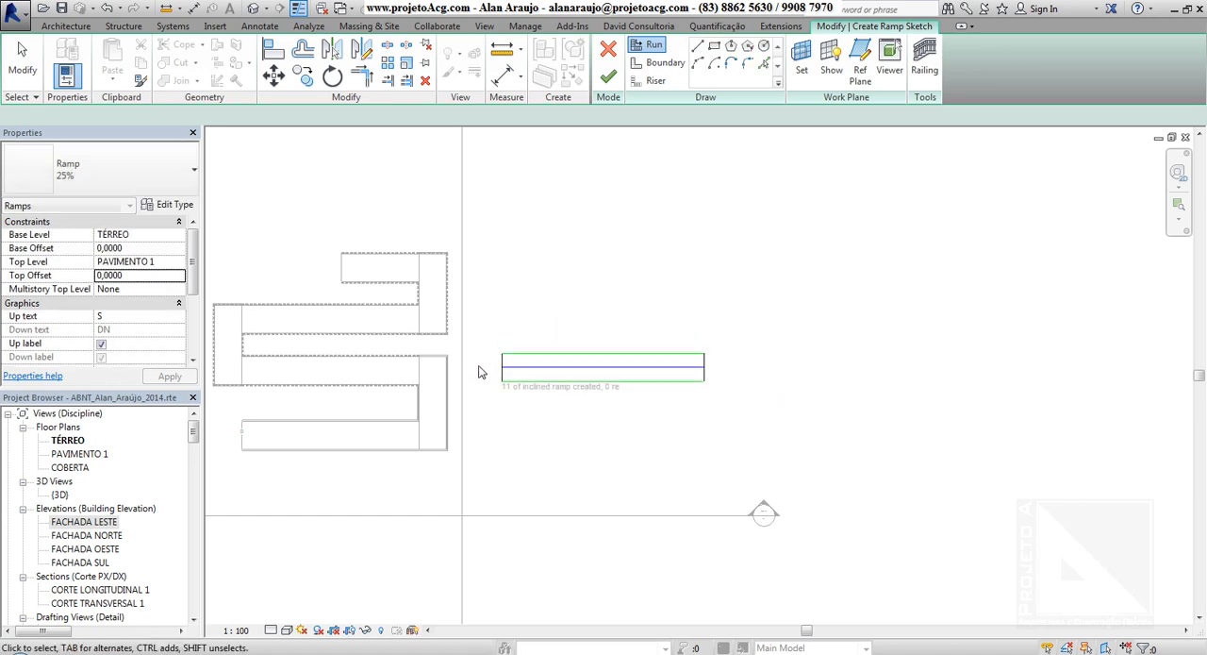
{"action": "left_click", "coordinate": [608, 78]}
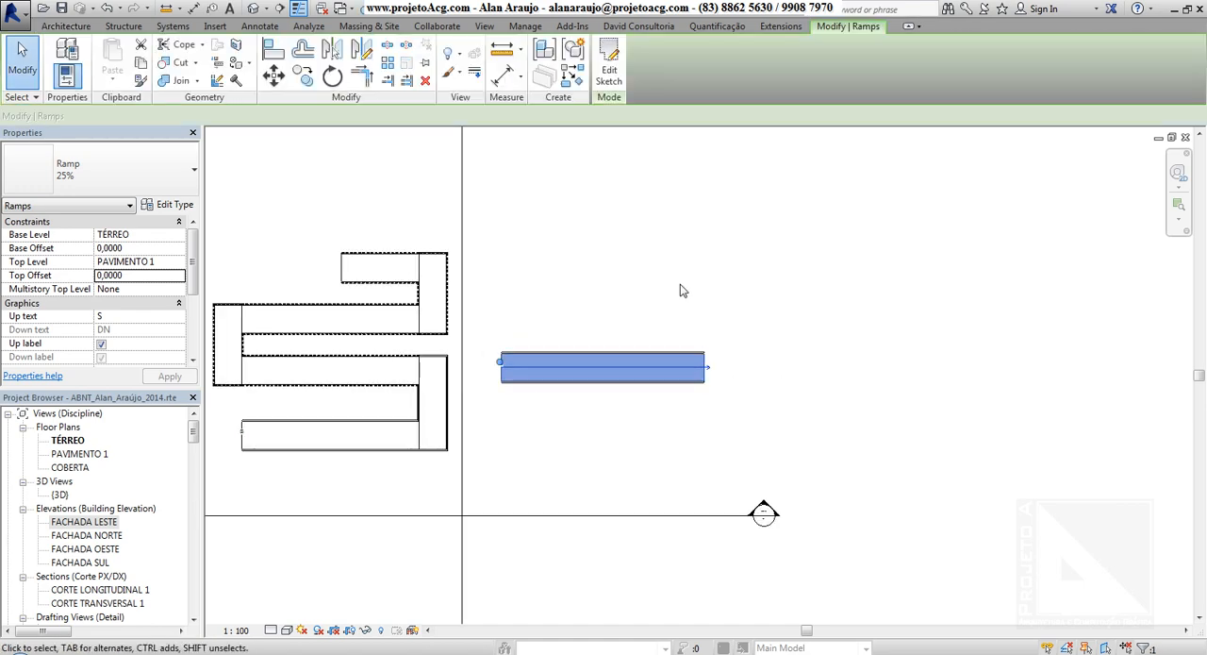
{"action": "middle_click_drag", "start_coordinate": [695, 293], "coordinate": [672, 347]}
{"action": "scroll", "coordinate": [670, 348], "scroll_direction": "up", "scroll_amount": 1}
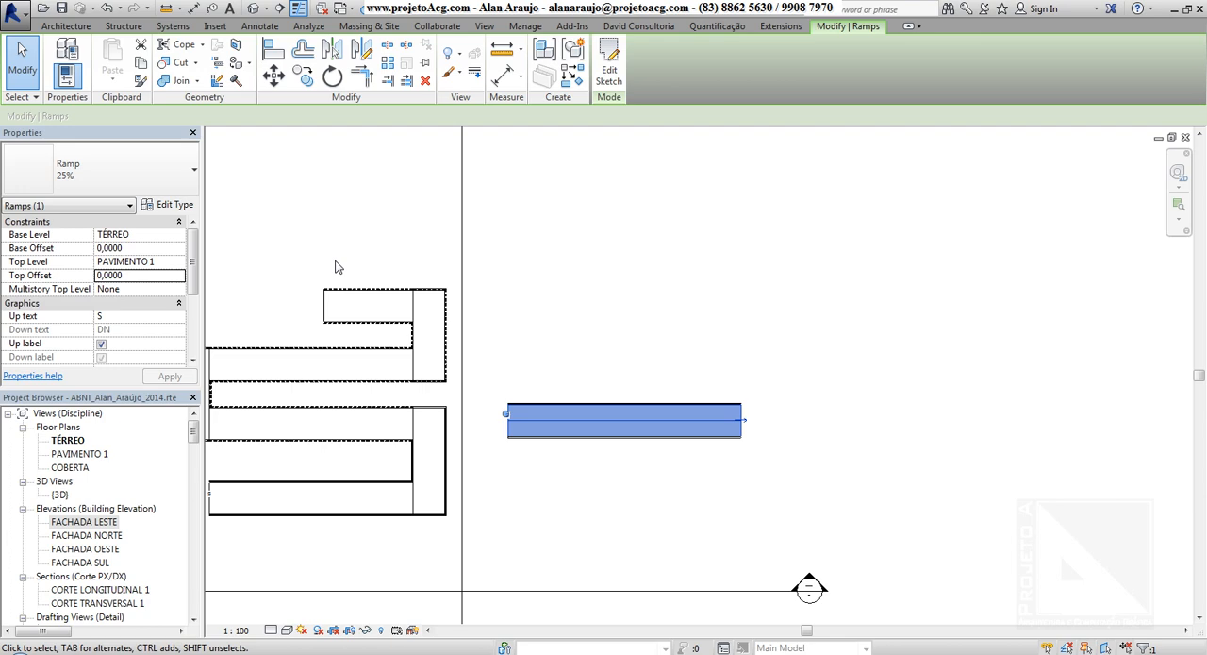
{"action": "left_click", "coordinate": [606, 271]}
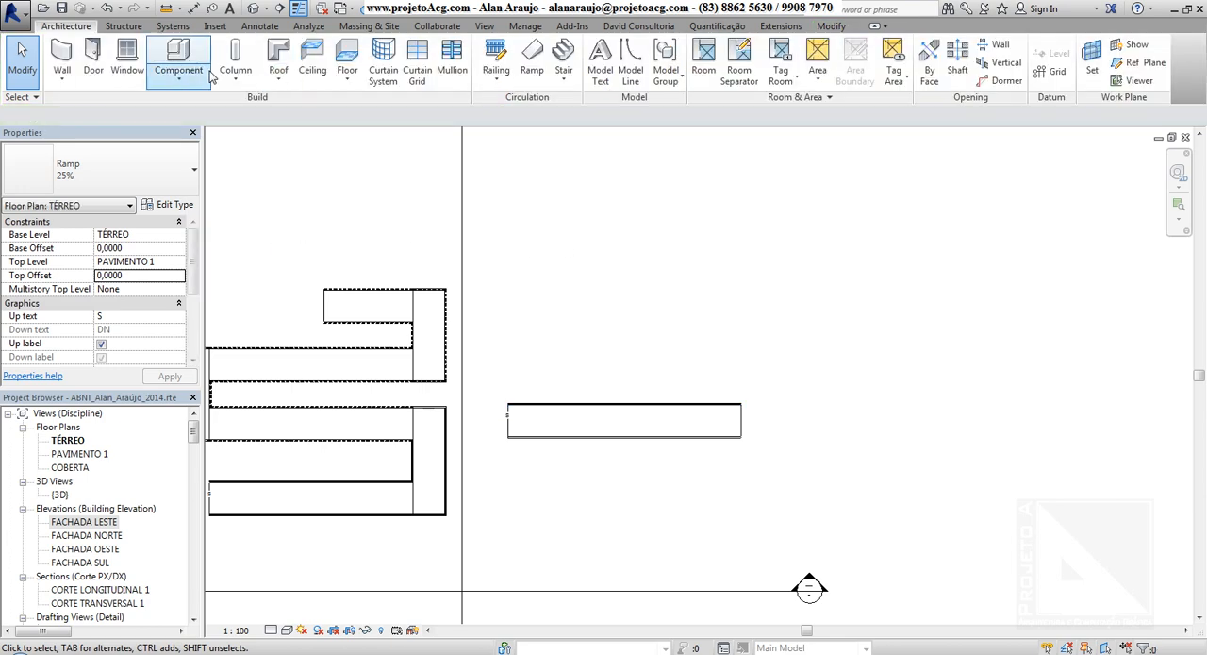
Start a third ramp using the 10% slope type.
{"action": "left_click", "coordinate": [539, 60]}
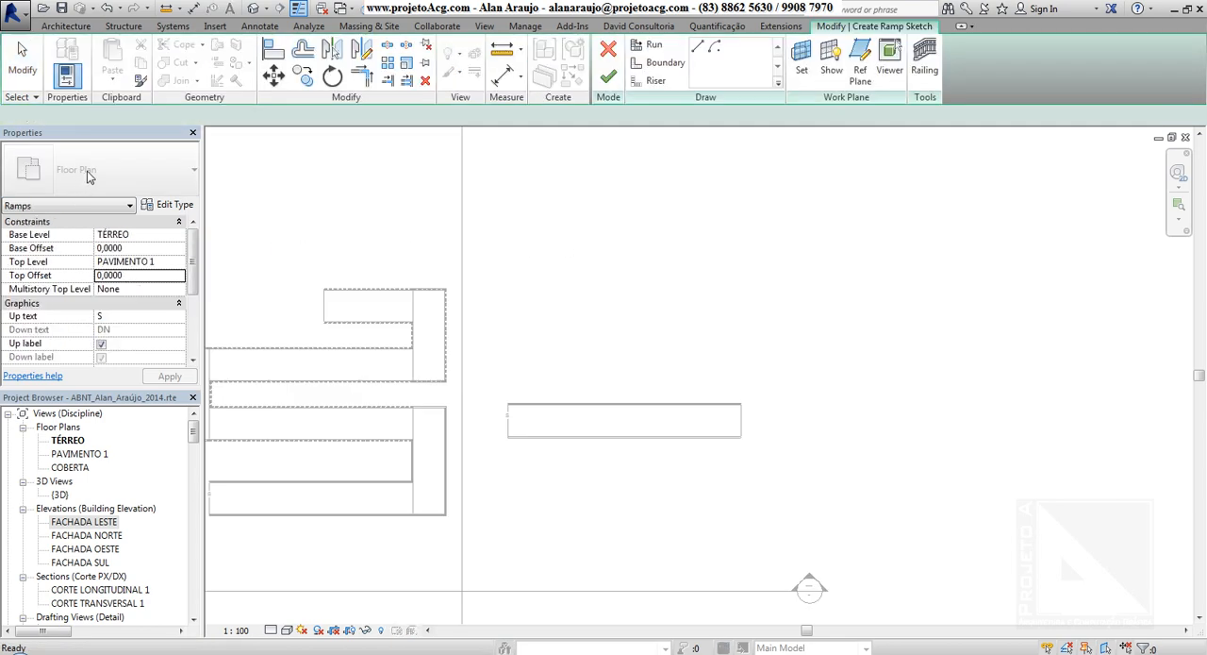
{"action": "left_click", "coordinate": [90, 178]}
{"action": "left_click", "coordinate": [98, 256]}
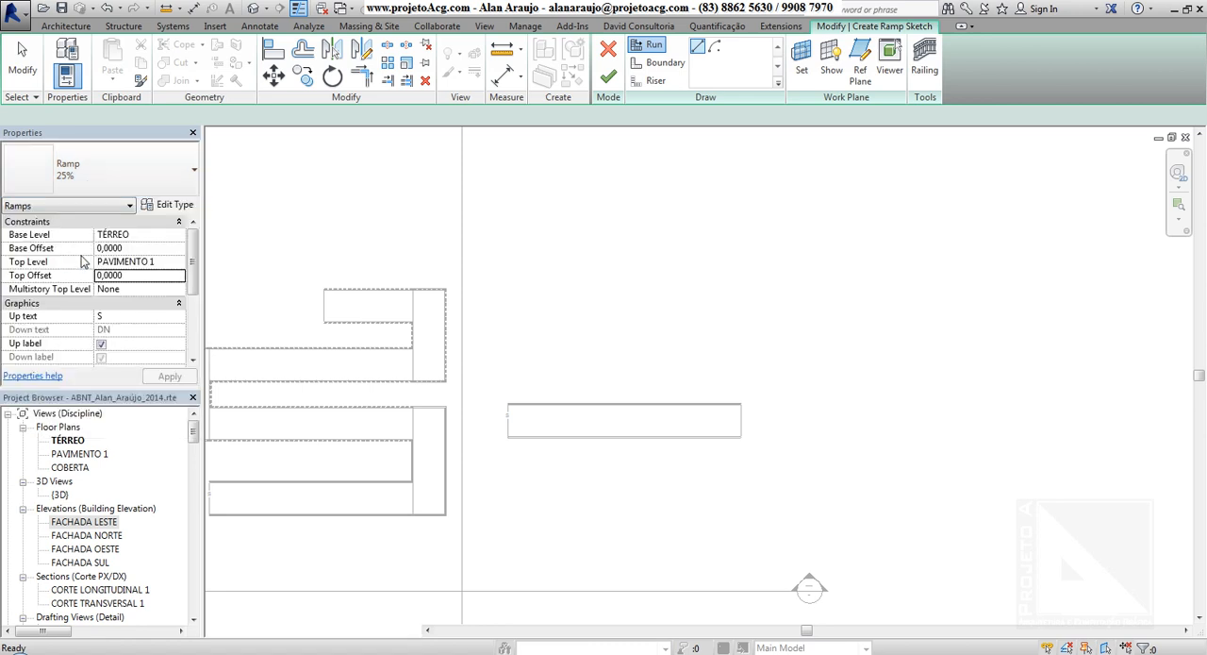
Sketch a 12,00 m horizontal ramp run above the single straight ramp, starting in line with its left end.
{"action": "left_click", "coordinate": [509, 314]}
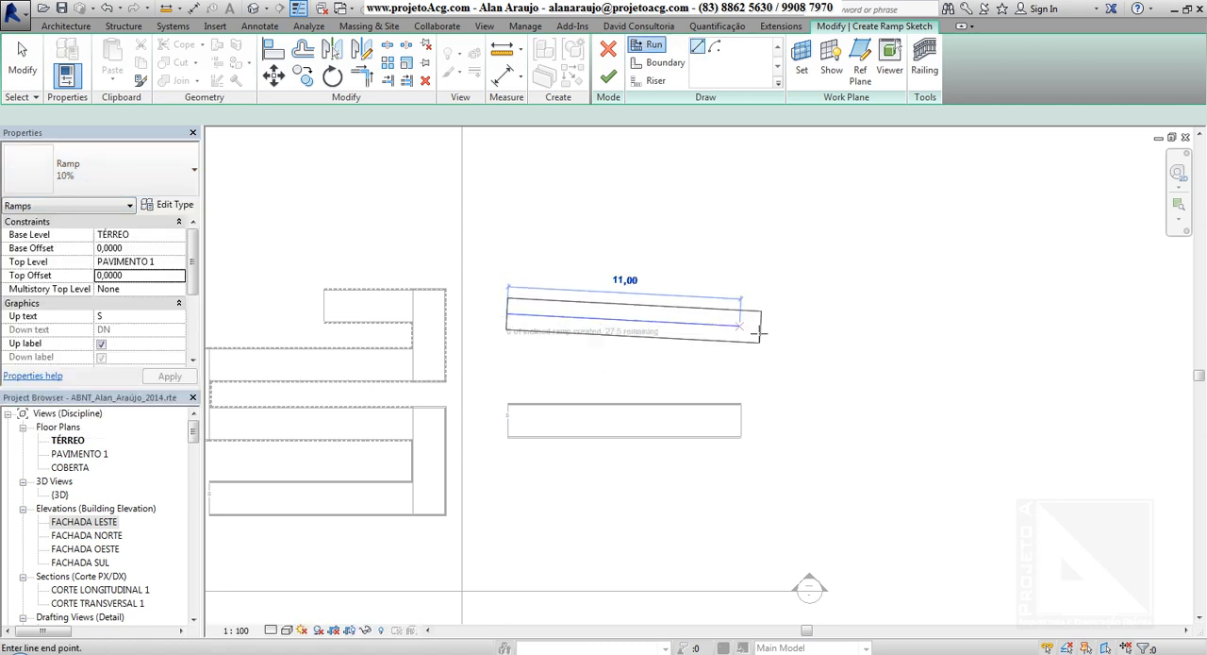
{"action": "left_click", "coordinate": [843, 315]}
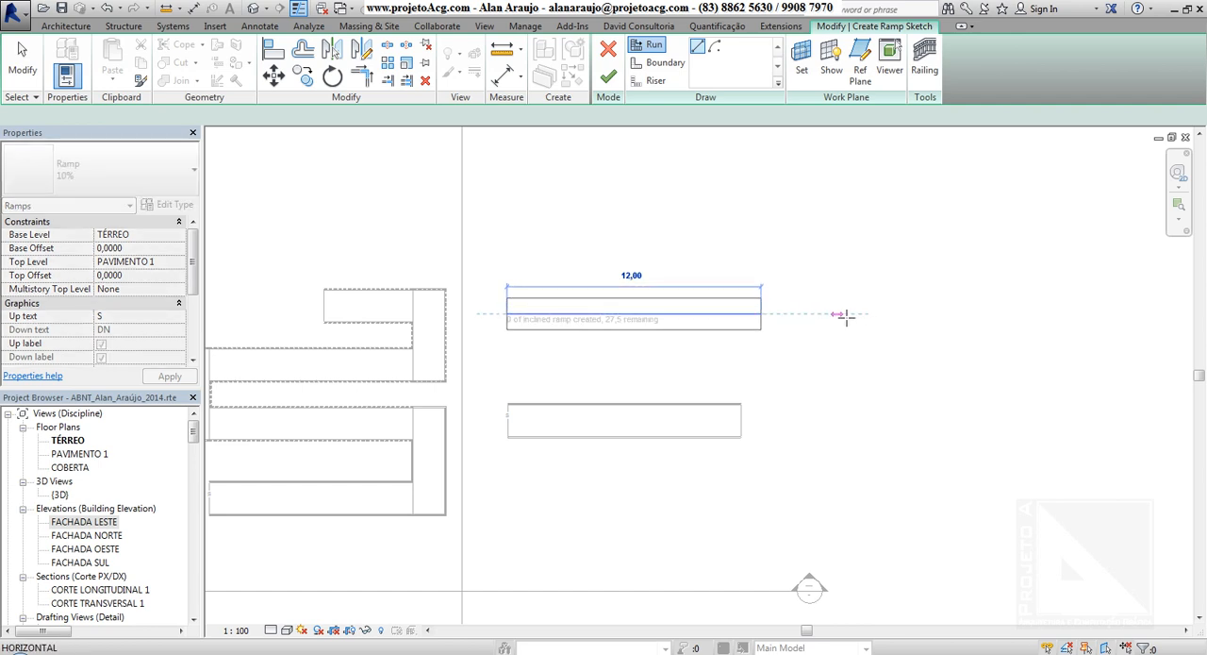
{"action": "left_click", "coordinate": [845, 315]}
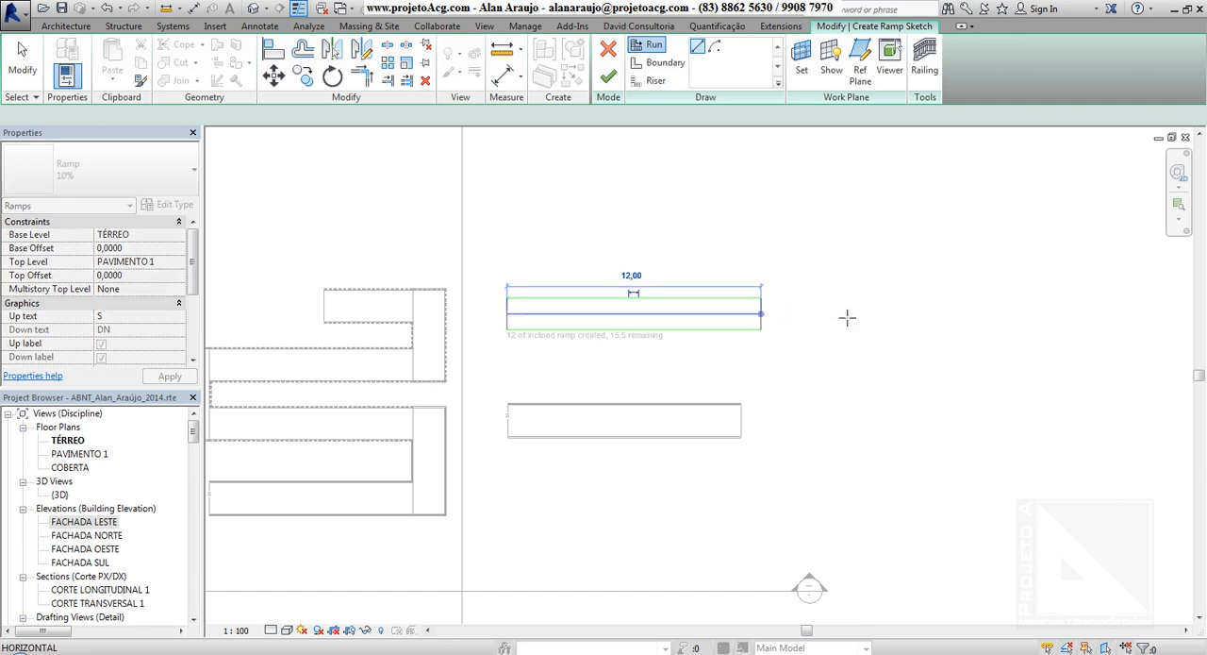
Add a second 12,00 m run in line with the first, leaving a gap between them for a landing.
{"action": "middle_click_drag", "start_coordinate": [638, 333], "coordinate": [587, 367]}
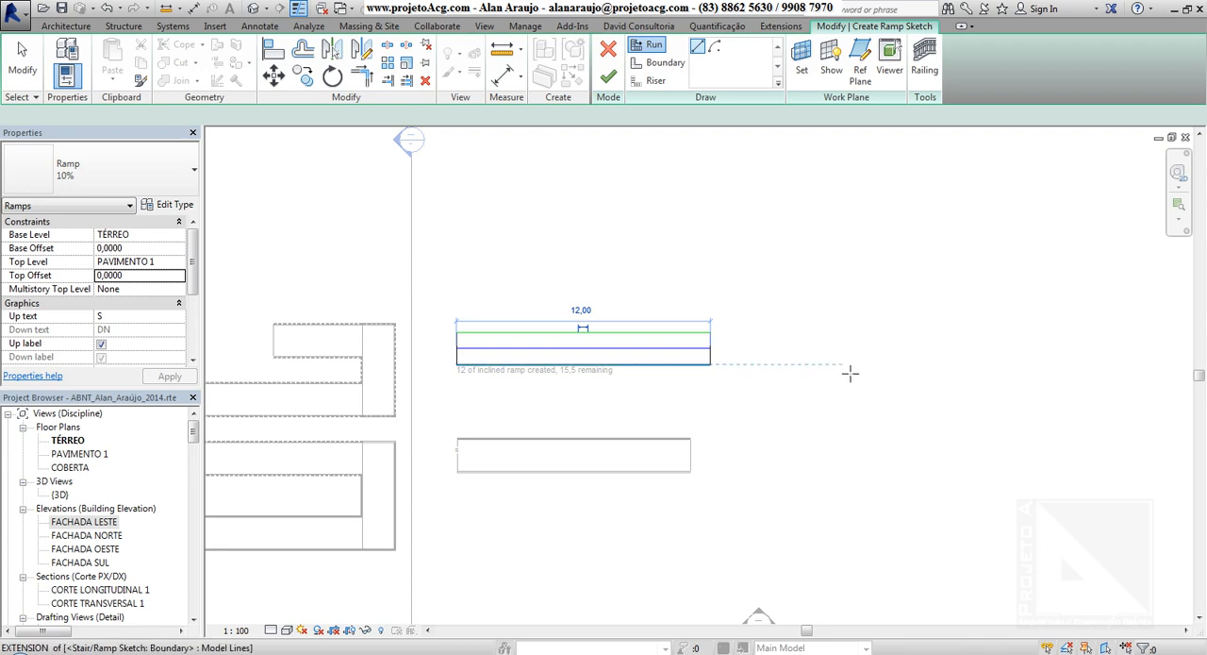
{"action": "middle_click_drag", "start_coordinate": [849, 374], "coordinate": [811, 422]}
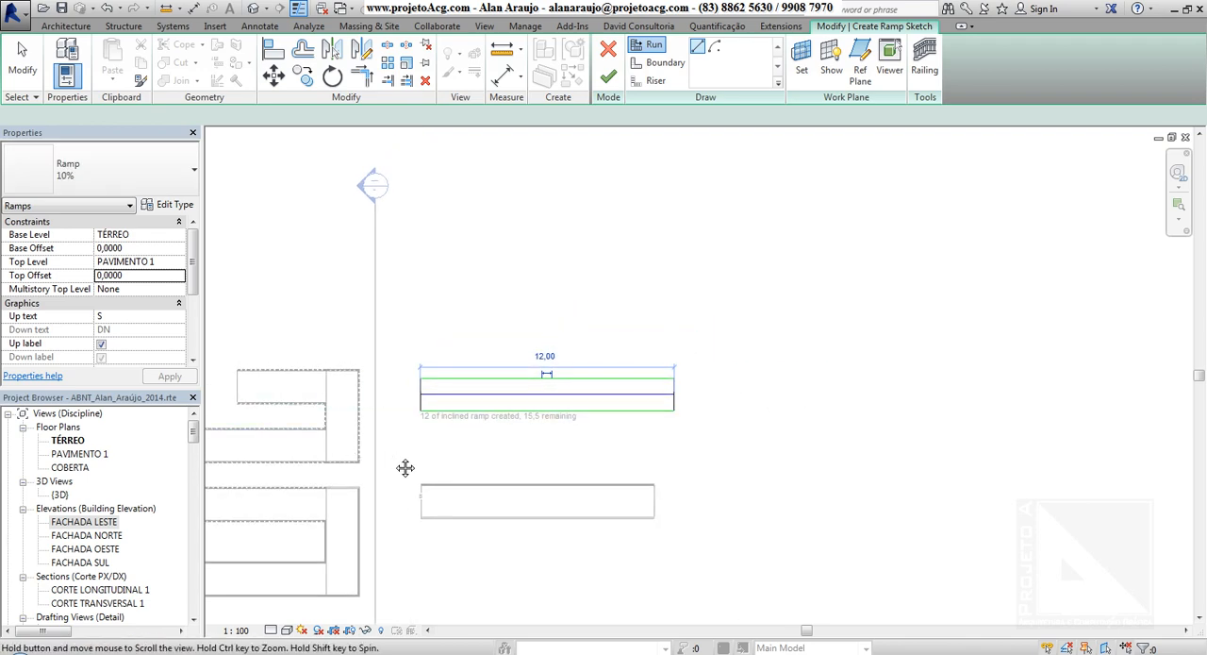
{"action": "mouse_move", "coordinate": [405, 466]}
{"action": "middle_mouse_down"}
{"action": "mouse_move", "coordinate": [582, 409]}
{"action": "mouse_move", "coordinate": [547, 471]}
{"action": "middle_mouse_up"}
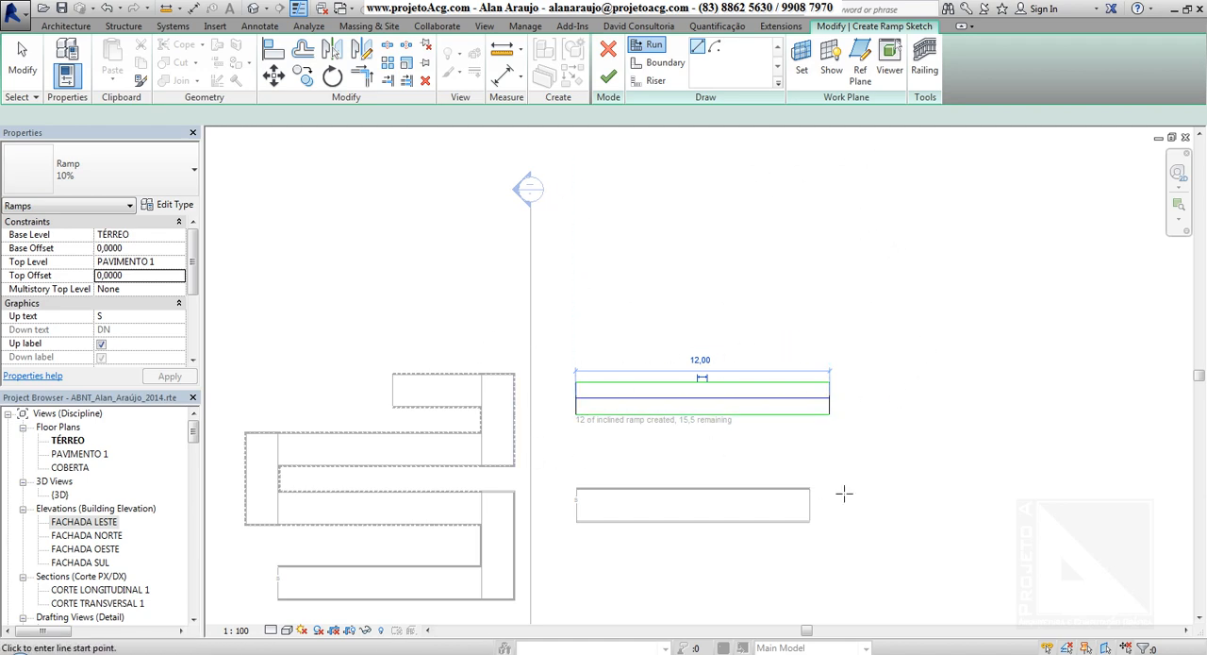
{"action": "mouse_move", "coordinate": [844, 493]}
{"action": "middle_mouse_down"}
{"action": "mouse_move", "coordinate": [645, 506]}
{"action": "mouse_move", "coordinate": [636, 485]}
{"action": "middle_mouse_up"}
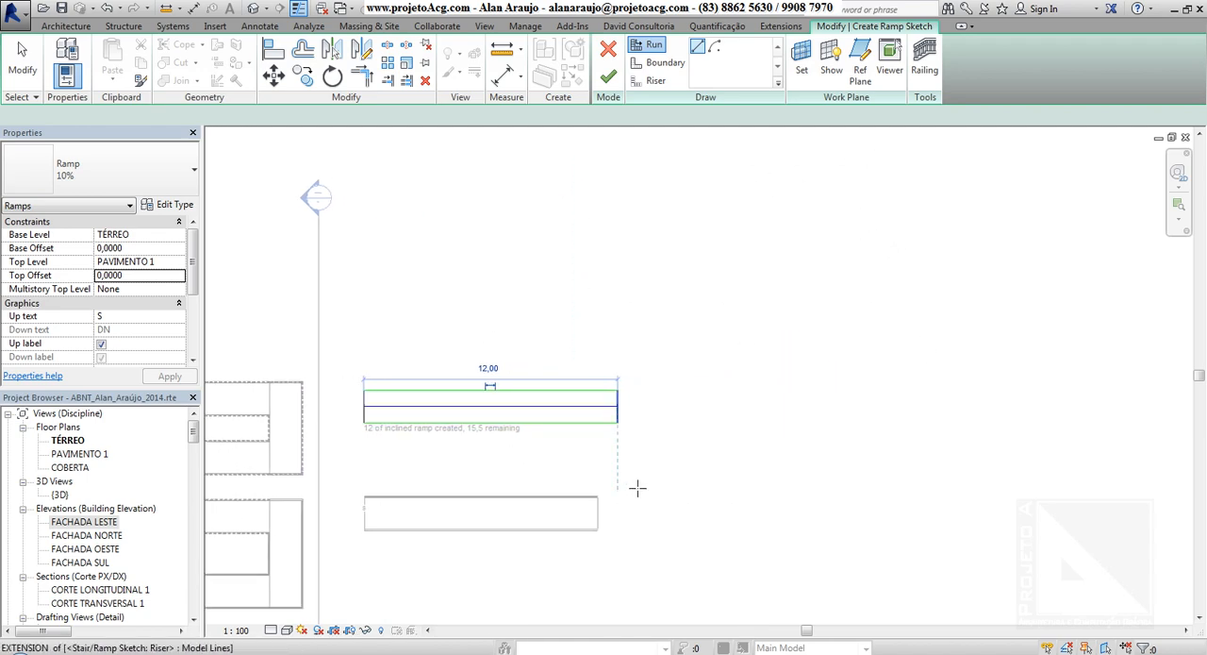
{"action": "left_click", "coordinate": [661, 407]}
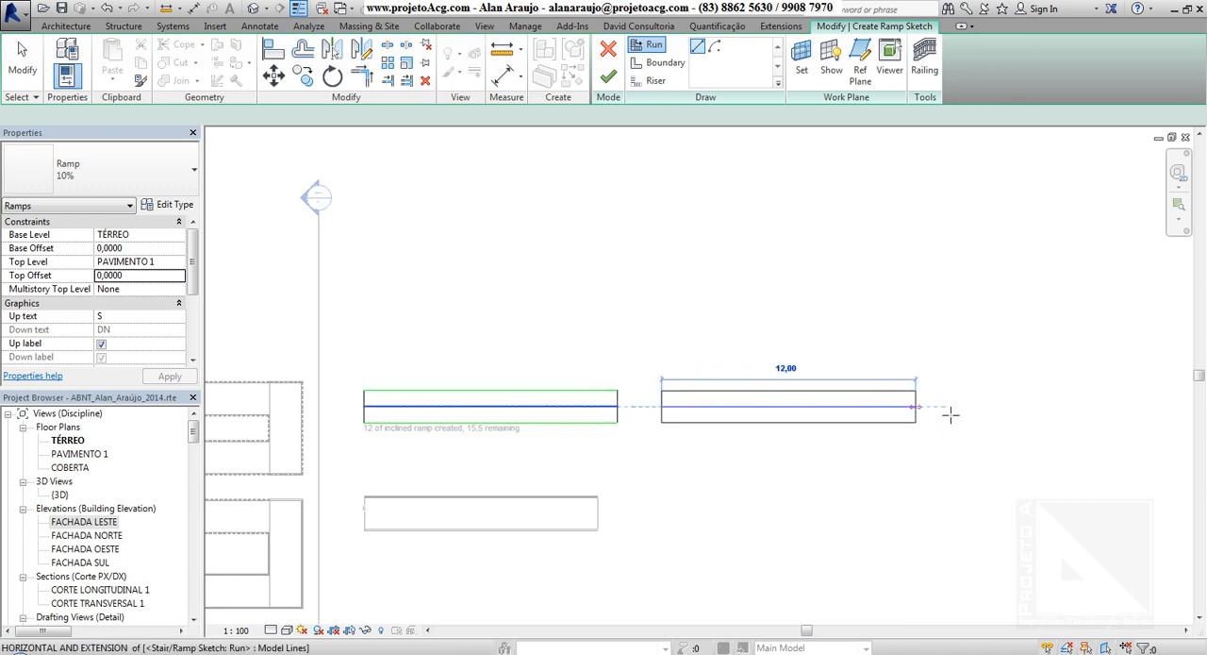
{"action": "left_click", "coordinate": [981, 412]}
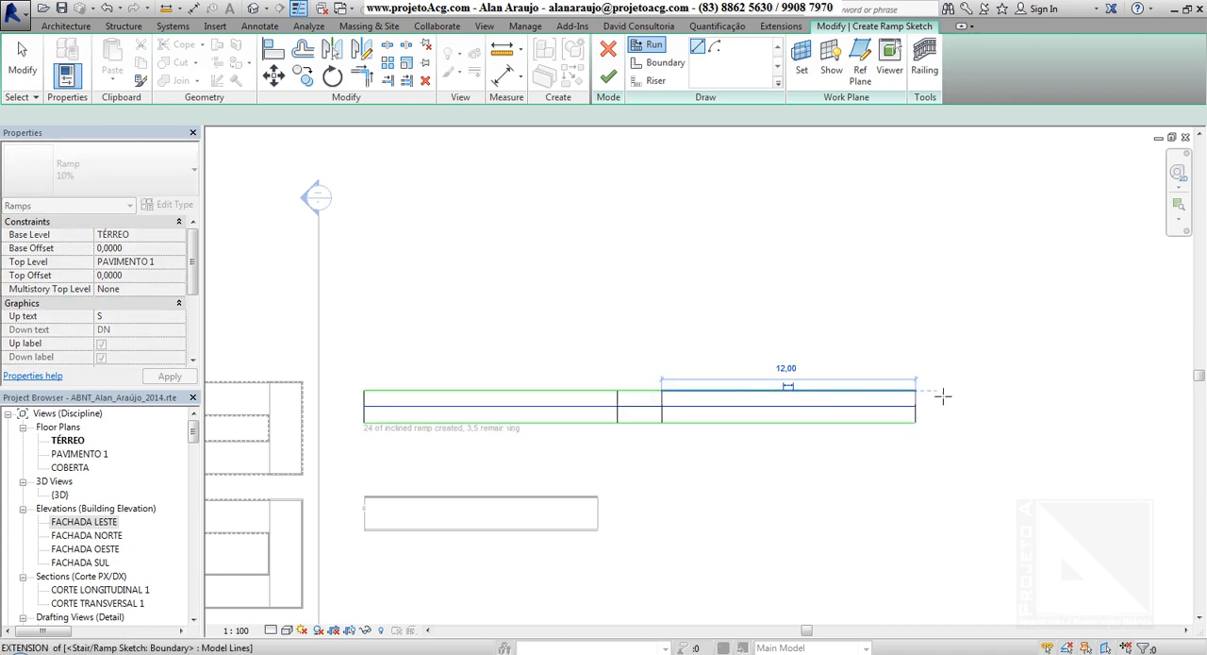
Add the remaining 3,50 m run heading vertically upward just beyond the right end of the second run.
{"action": "left_click", "coordinate": [945, 392]}
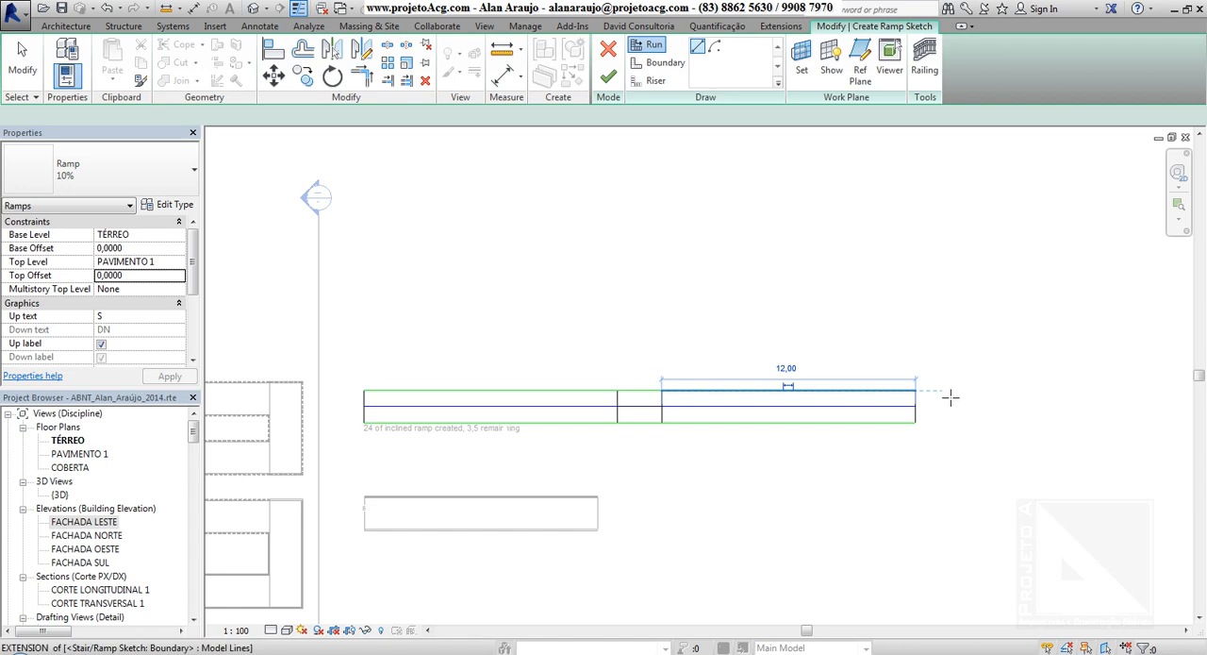
{"action": "left_click", "coordinate": [950, 271]}
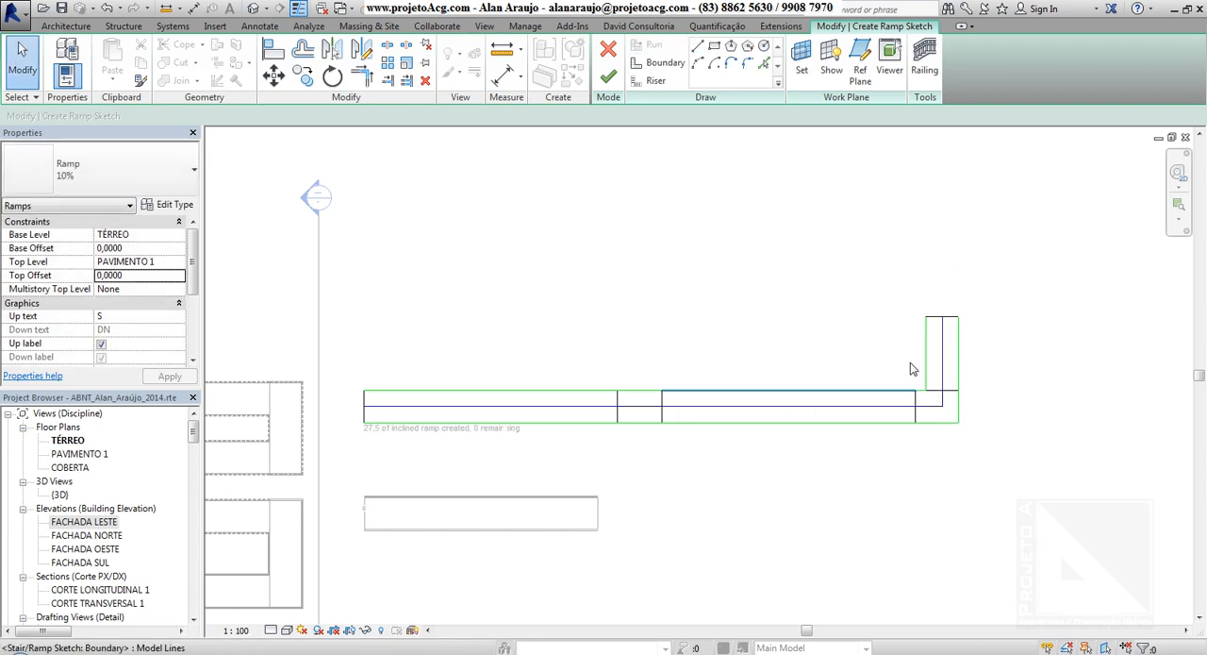
{"action": "left_click_drag", "start_coordinate": [1025, 262], "coordinate": [310, 482]}
{"action": "left_click", "coordinate": [574, 229]}
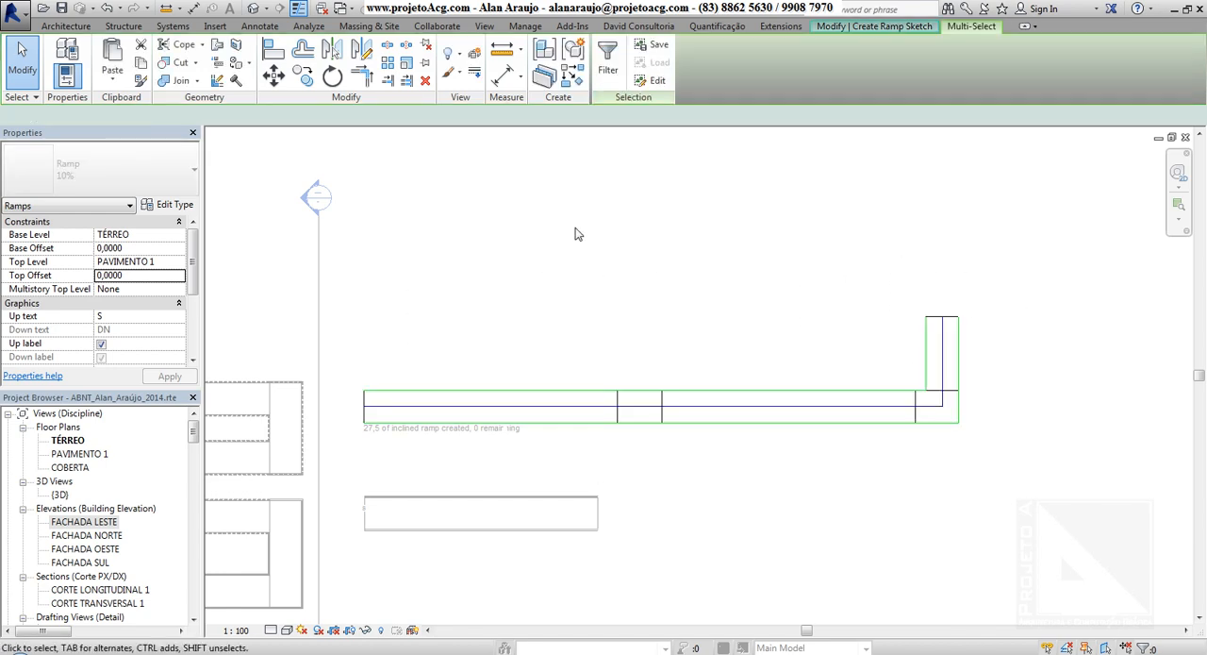
Start measuring the first run's width from its upper boundary line, then cancel the measurement.
{"action": "left_click", "coordinate": [556, 424]}
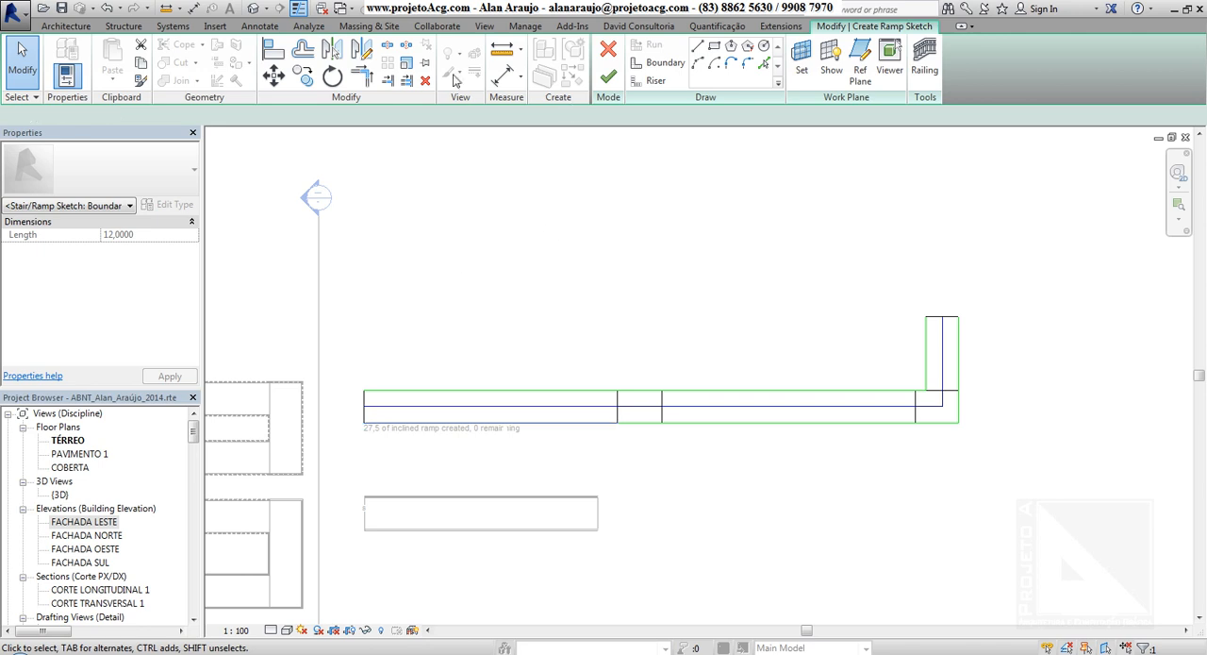
{"action": "left_click", "coordinate": [500, 48]}
{"action": "left_click", "coordinate": [453, 392]}
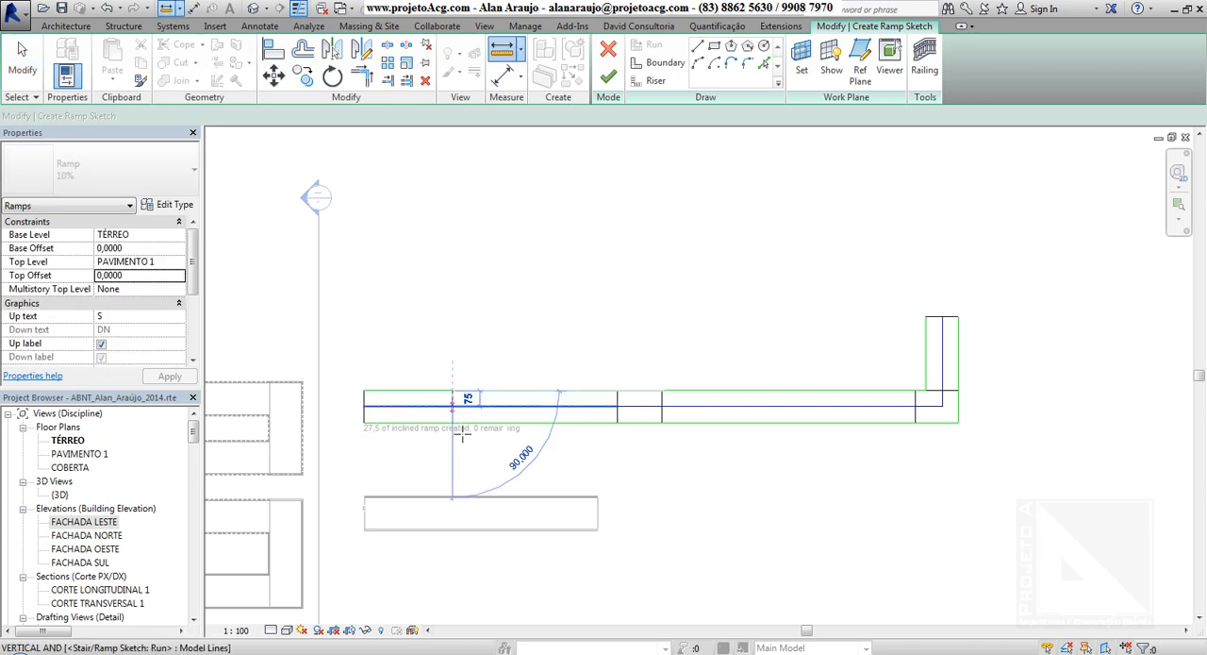
{"action": "key", "text": "Escape"}
{"action": "scroll", "coordinate": [425, 420], "scroll_direction": "up", "scroll_amount": 3}
{"action": "key", "text": "Escape"}
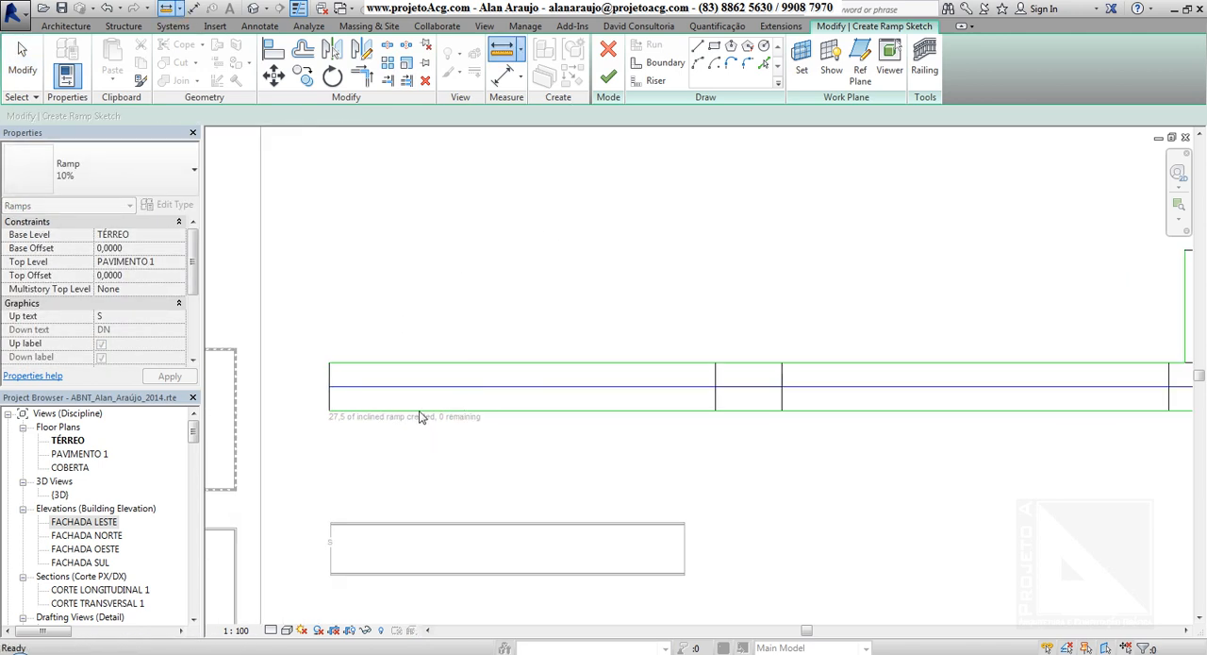
Move the first run's lower boundary line vertically downward to widen the ramp along both horizontal runs.
{"action": "left_click", "coordinate": [423, 416]}
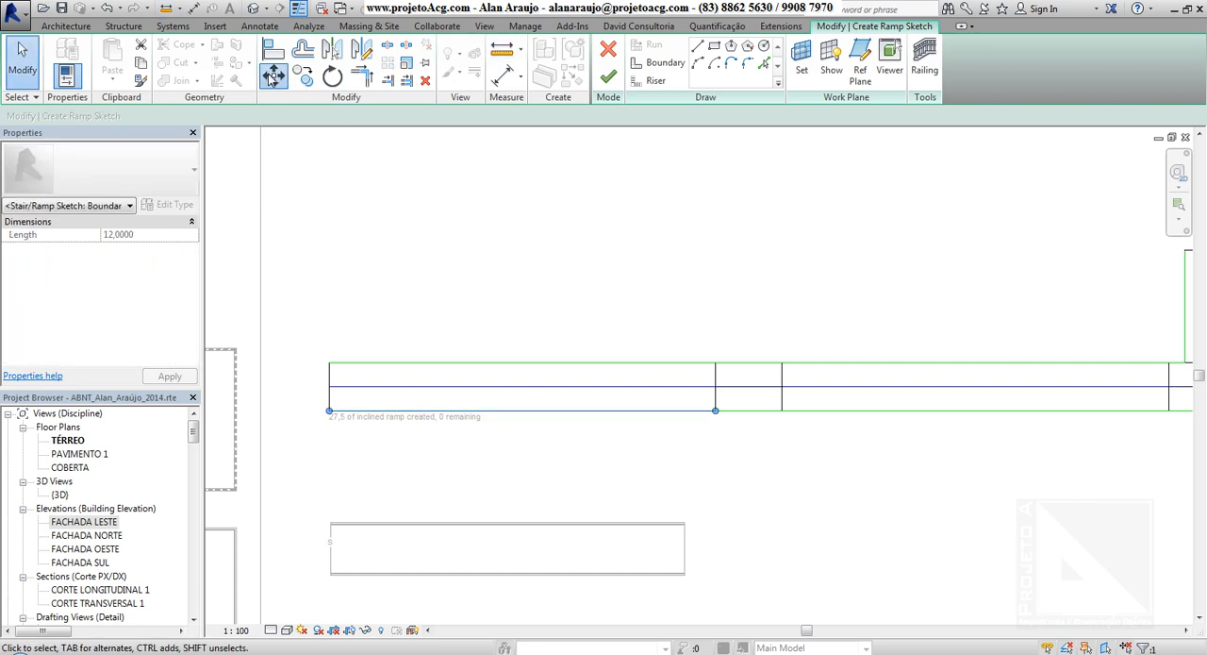
{"action": "left_click", "coordinate": [272, 78]}
{"action": "left_click", "coordinate": [467, 251]}
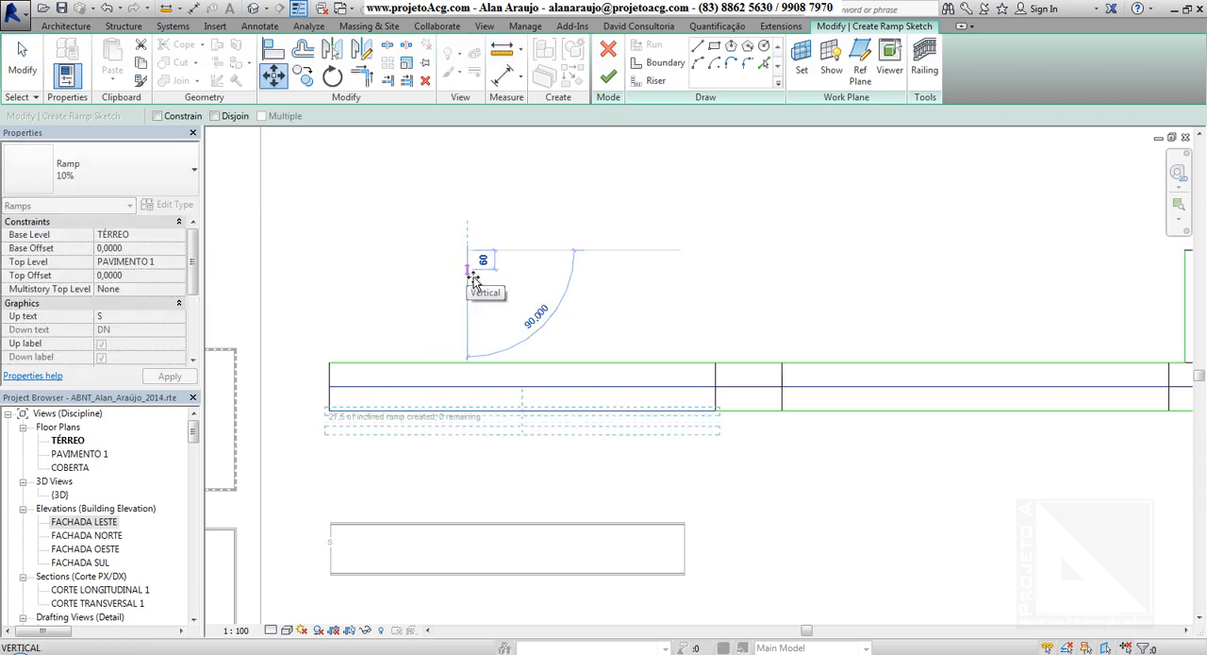
{"action": "left_click", "coordinate": [469, 271]}
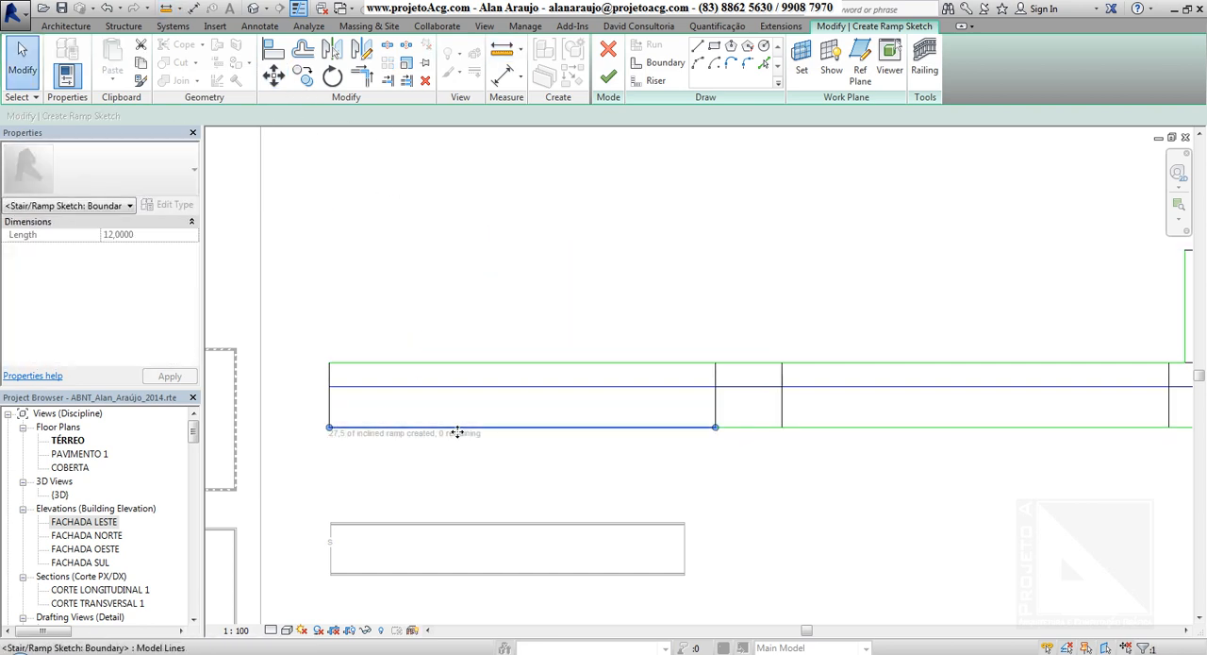
Measure the width of the first run between its moved lower boundary and its upper boundary.
{"action": "left_click", "coordinate": [502, 52]}
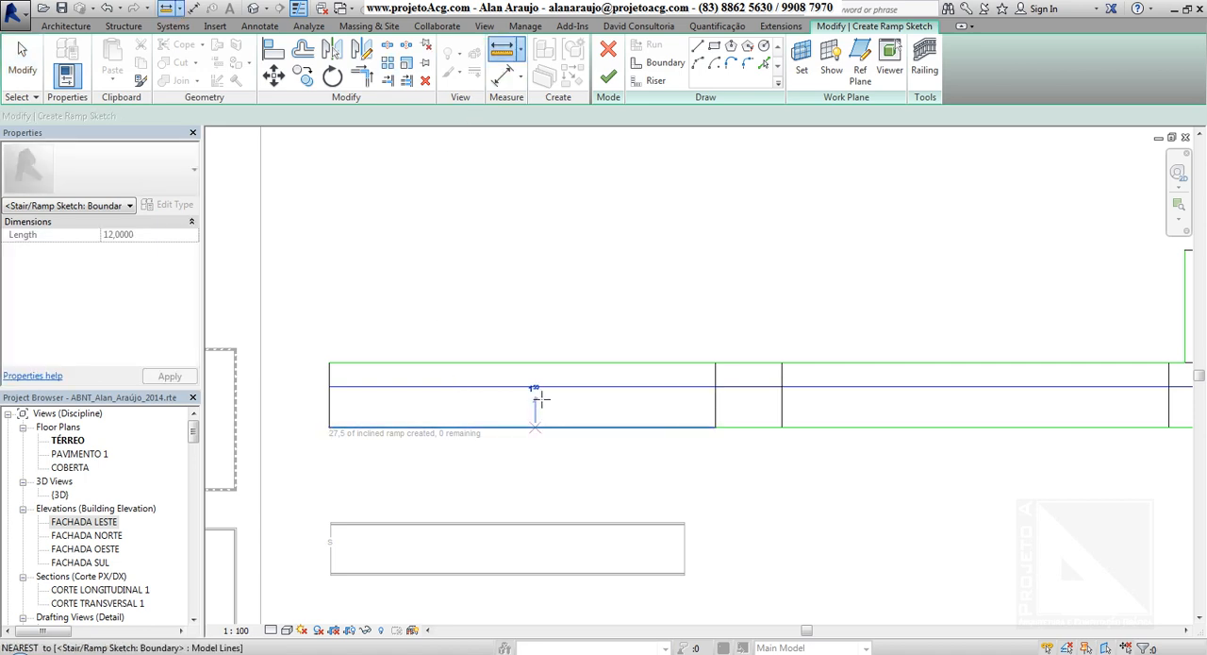
{"action": "left_click", "coordinate": [537, 363]}
{"action": "scroll", "coordinate": [598, 504], "scroll_direction": "down", "scroll_amount": 1}
{"action": "middle_click_drag", "start_coordinate": [783, 475], "coordinate": [615, 482]}
{"action": "key", "text": "Escape"}
{"action": "key", "text": "Escape"}
Select all the sketch lines of the vertical run and move them slightly left along the upper boundary.
{"action": "scroll", "coordinate": [884, 439], "scroll_direction": "up", "scroll_amount": 2}
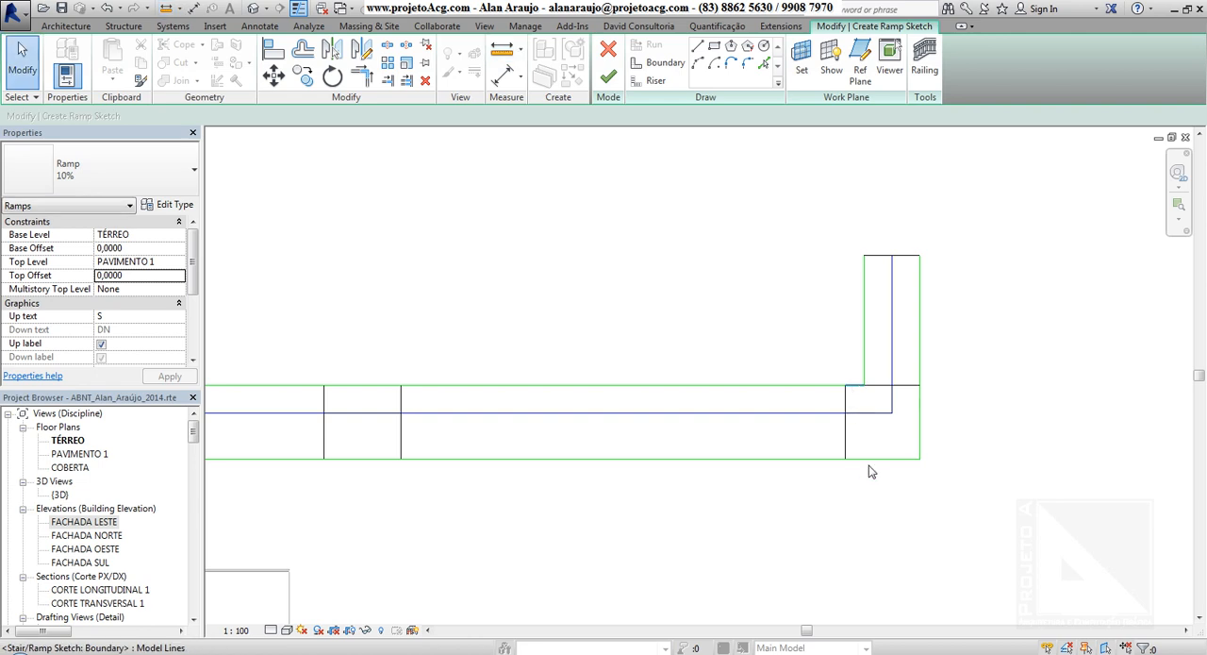
{"action": "left_click_drag", "start_coordinate": [859, 230], "coordinate": [782, 194]}
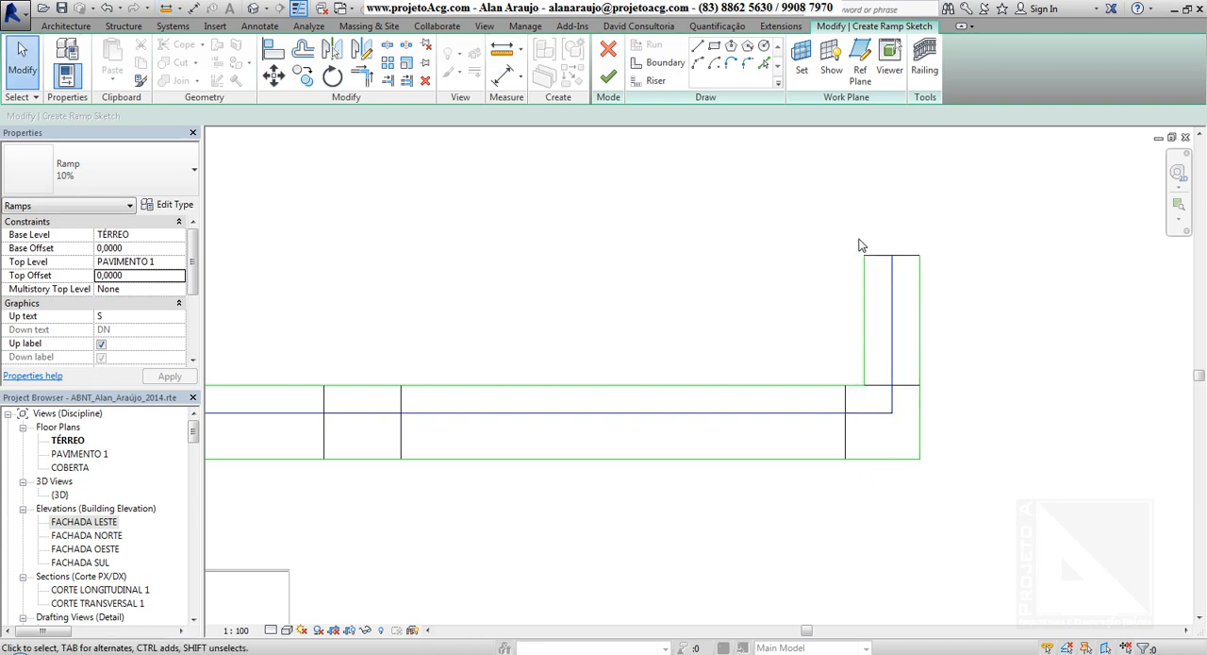
{"action": "left_click_drag", "start_coordinate": [858, 246], "coordinate": [949, 415]}
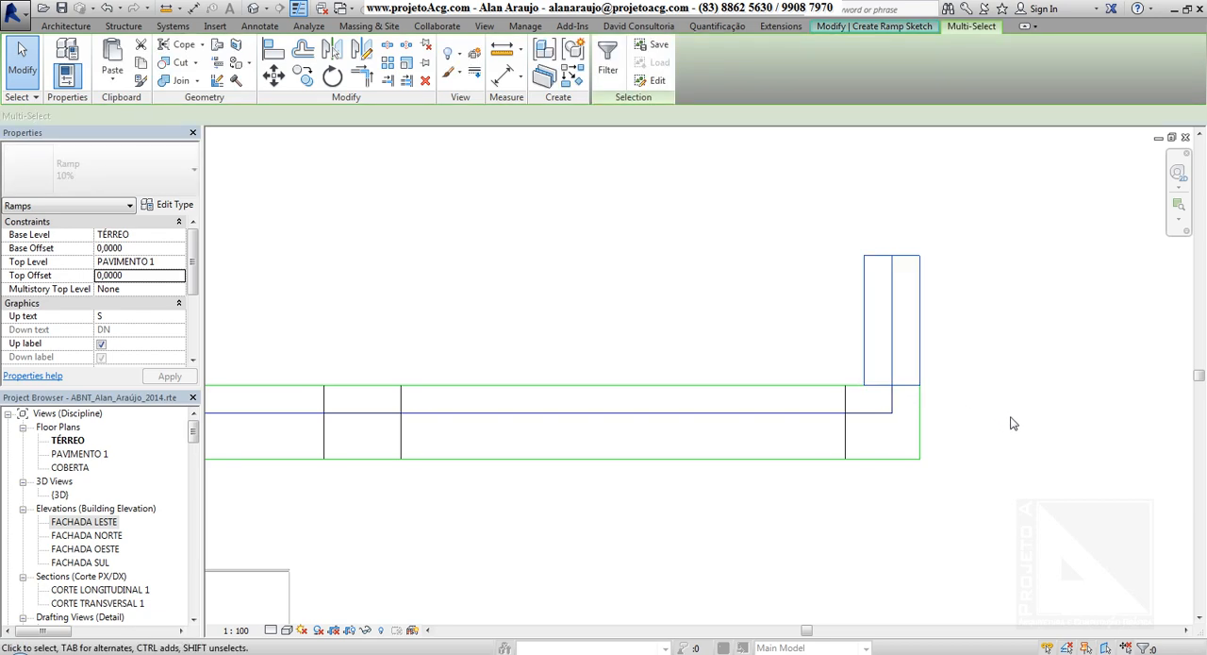
{"action": "left_click", "coordinate": [285, 82]}
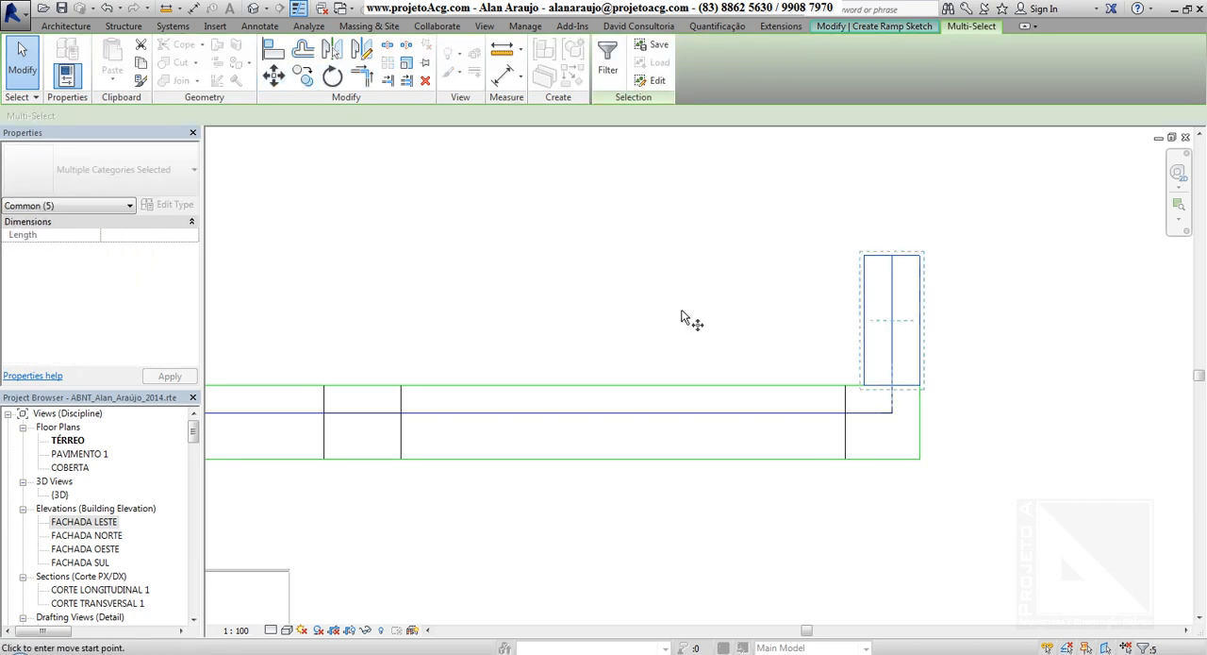
{"action": "scroll", "coordinate": [866, 380], "scroll_direction": "up", "scroll_amount": 4}
{"action": "left_click", "coordinate": [866, 380]}
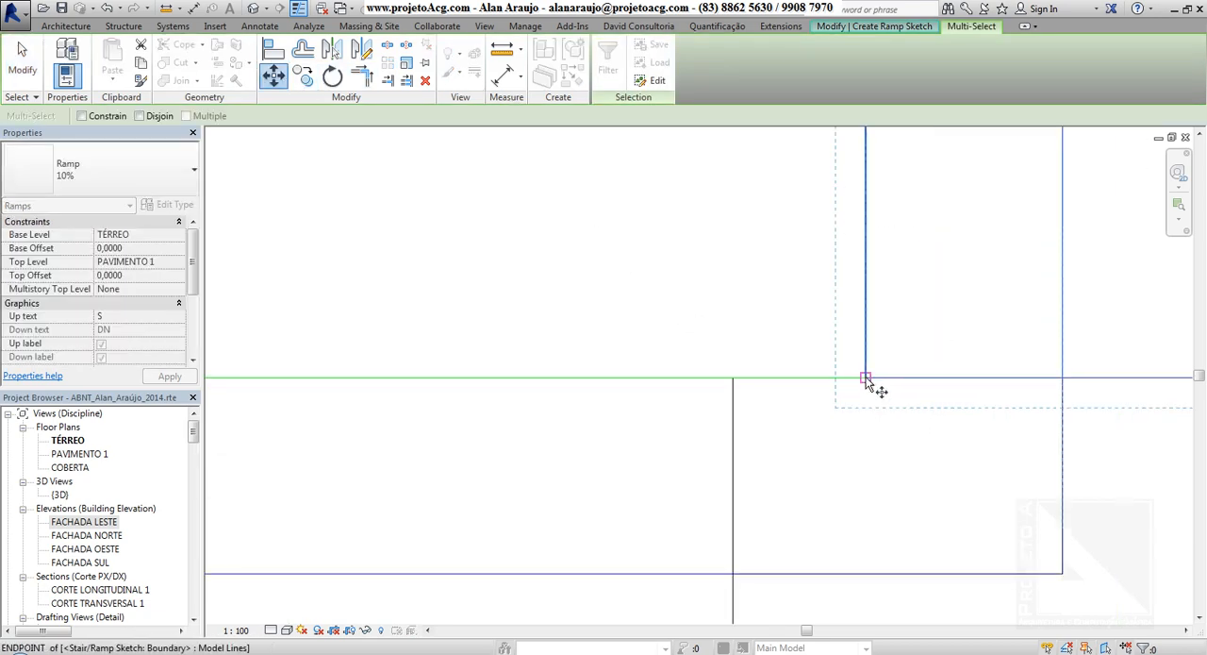
{"action": "left_click", "coordinate": [830, 379]}
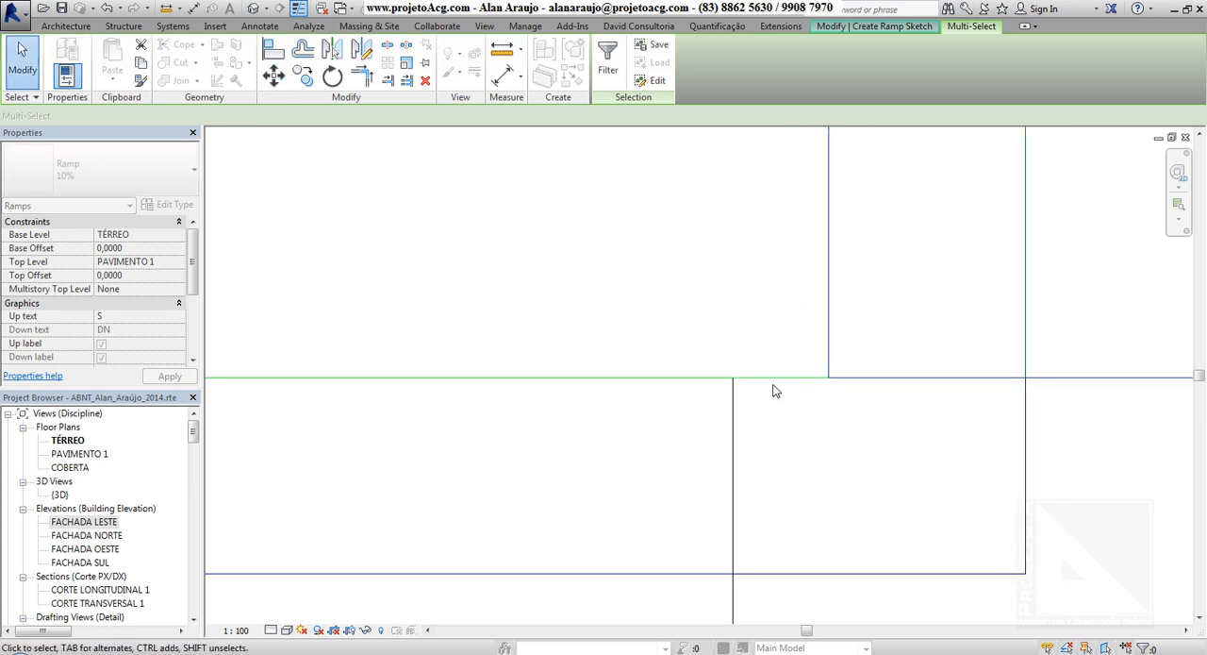
Move the vertical run further left until its lower-left corner meets the upper end of the second run's last riser.
{"action": "left_click", "coordinate": [274, 76]}
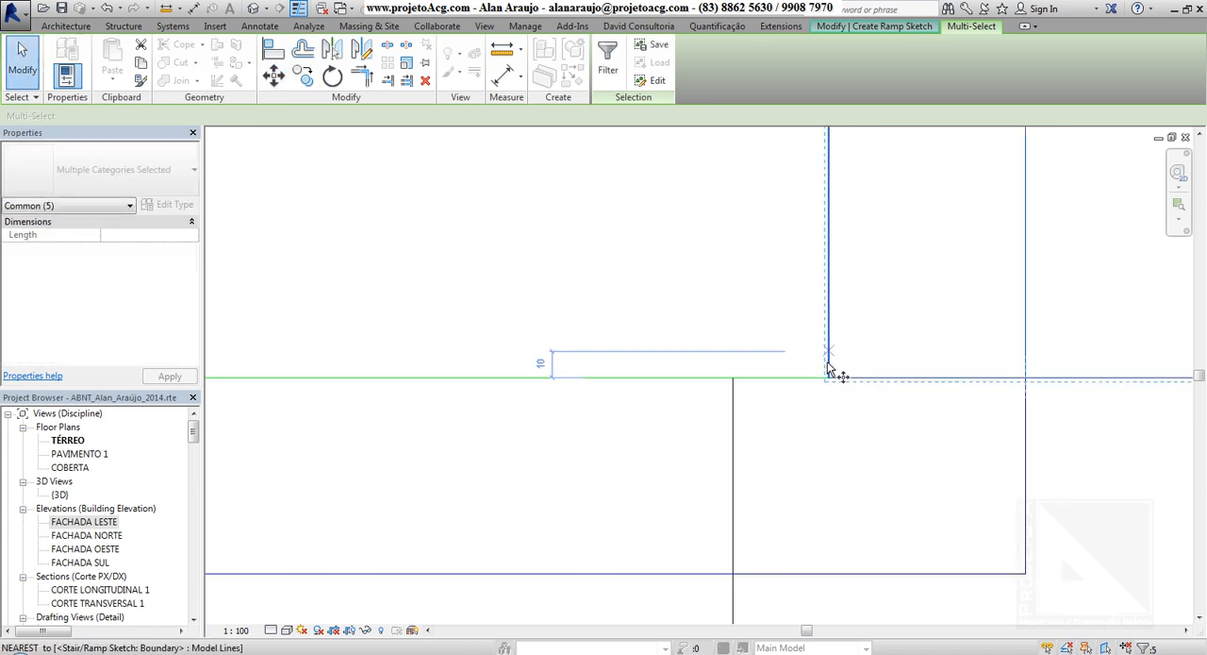
{"action": "left_click", "coordinate": [831, 379]}
{"action": "left_click", "coordinate": [782, 383]}
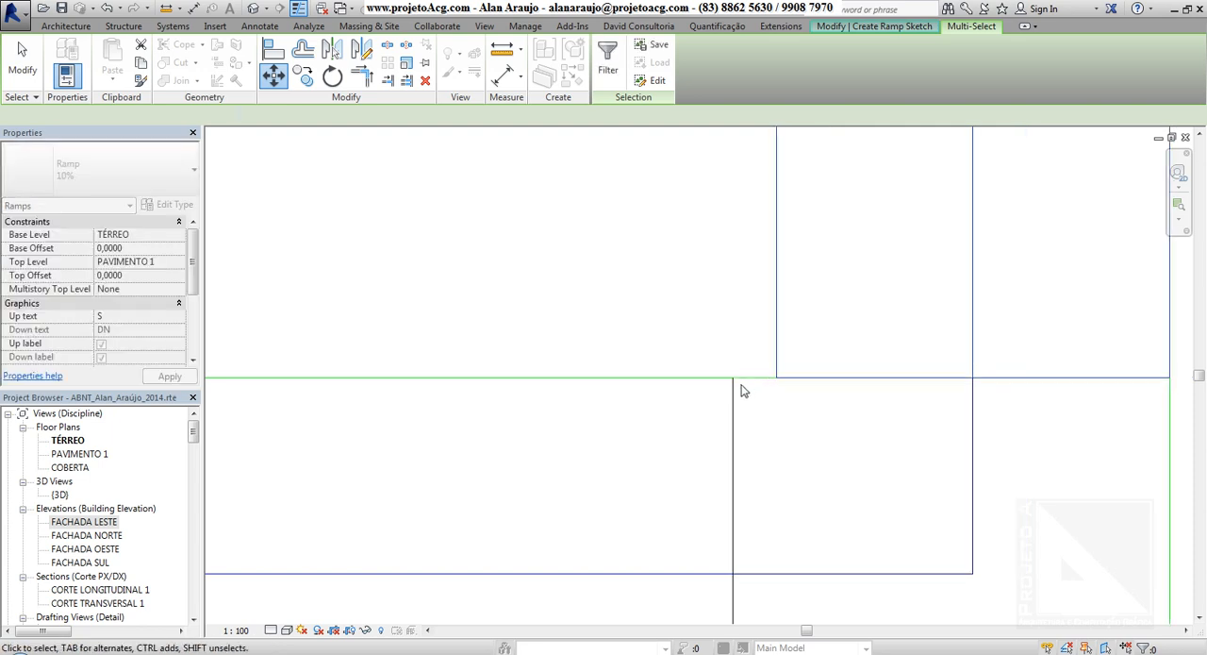
{"action": "left_click", "coordinate": [274, 75]}
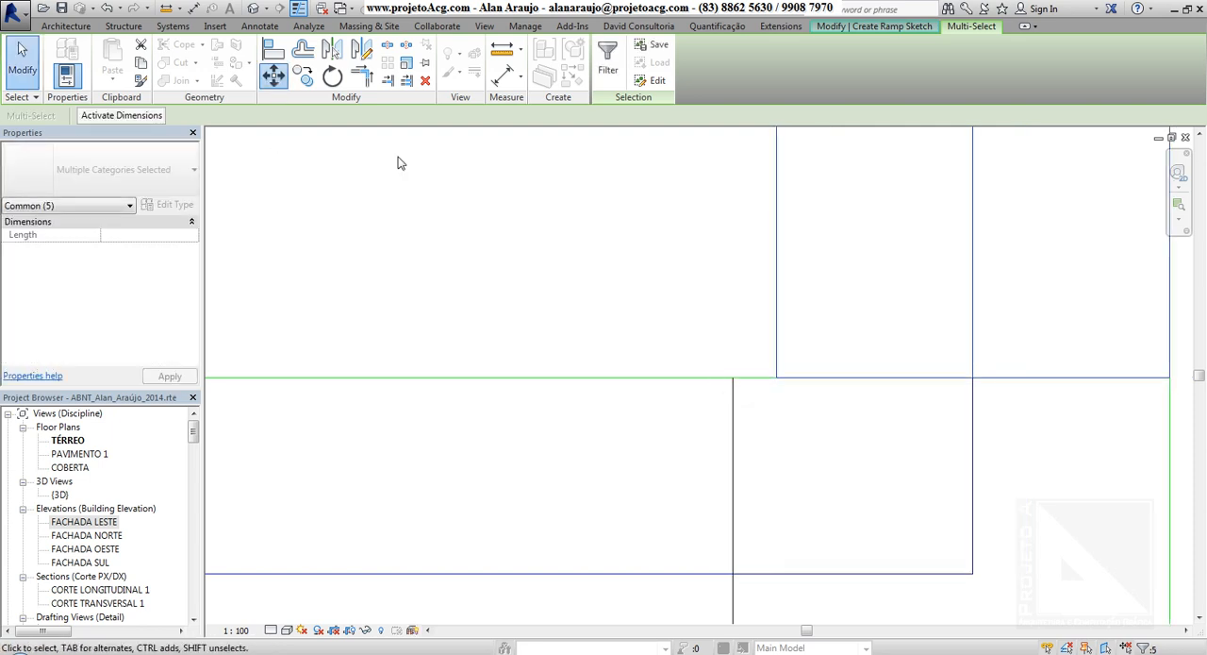
{"action": "left_click", "coordinate": [775, 379]}
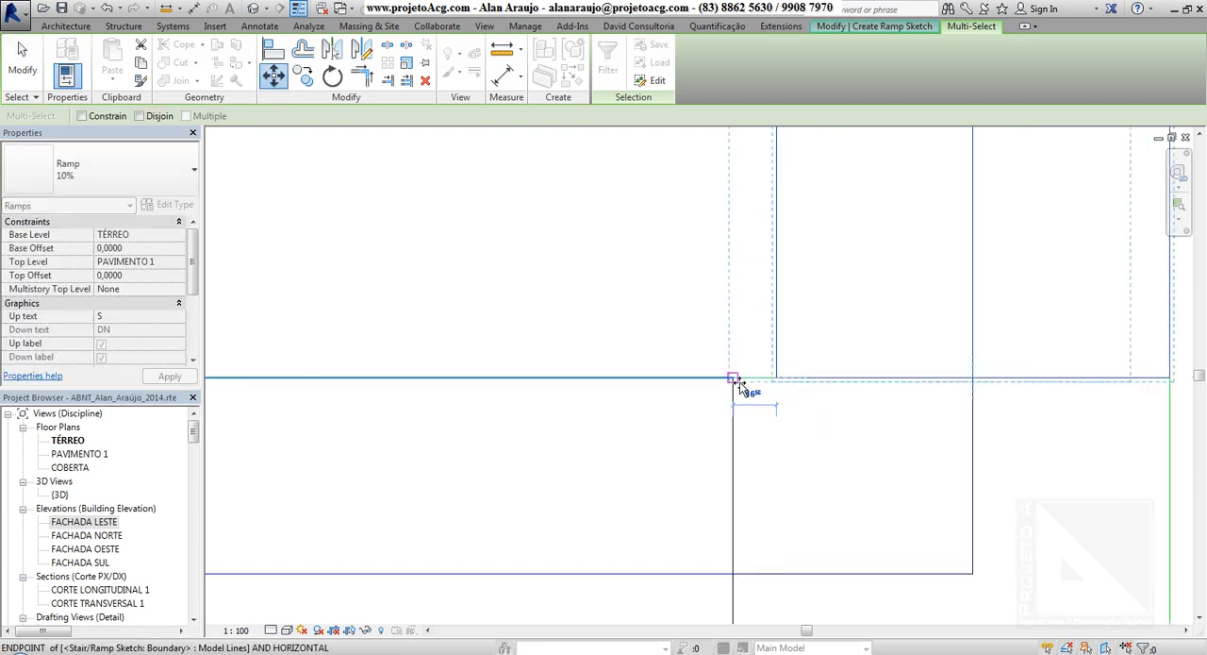
{"action": "left_click", "coordinate": [733, 377]}
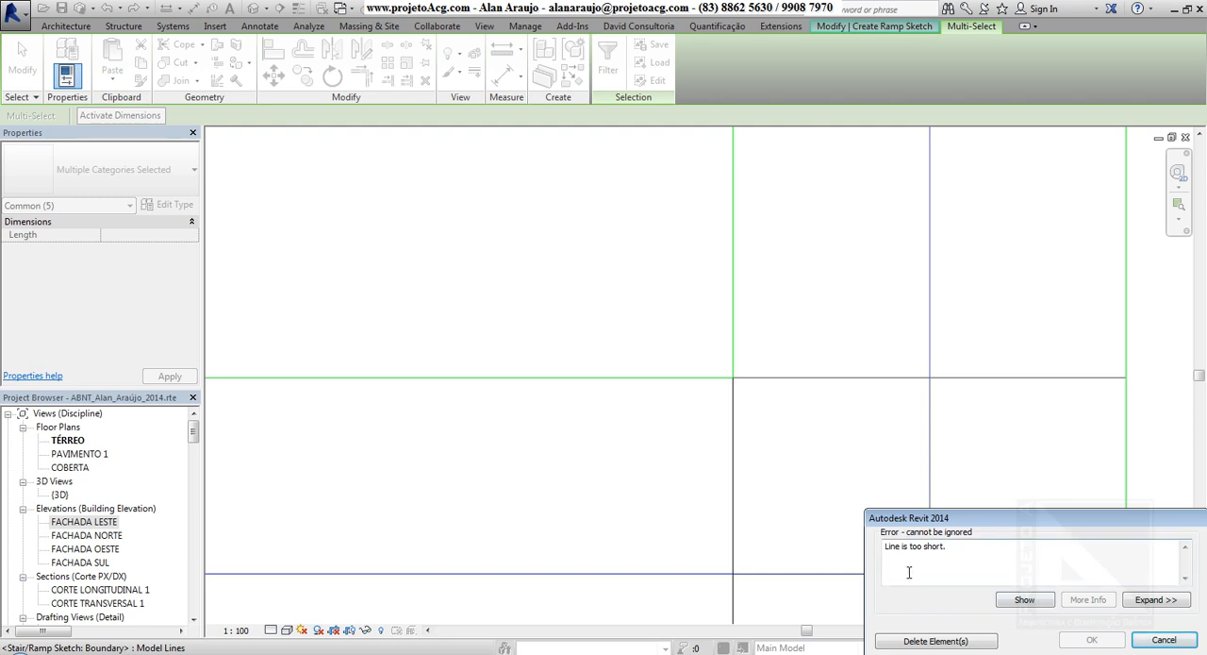
Delete the too-short boundary line at the inner corner between the second run and the vertical run.
{"action": "left_click_drag", "start_coordinate": [982, 555], "coordinate": [901, 561]}
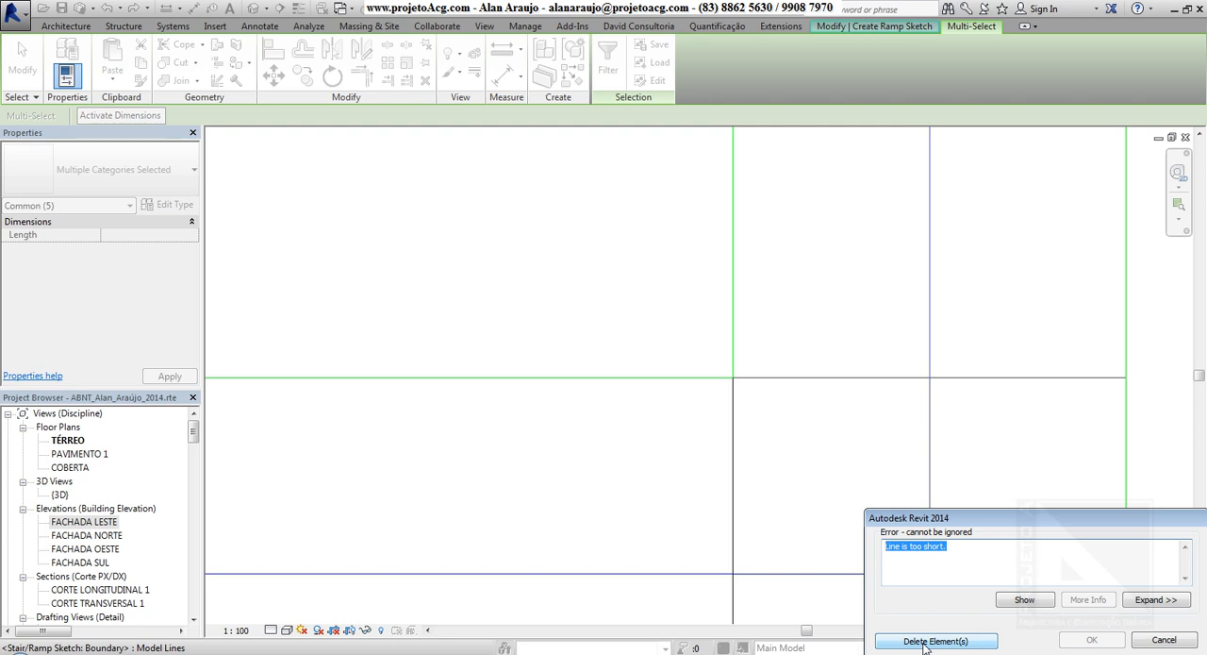
{"action": "left_click", "coordinate": [935, 640]}
{"action": "scroll", "coordinate": [568, 321], "scroll_direction": "down", "scroll_amount": 5}
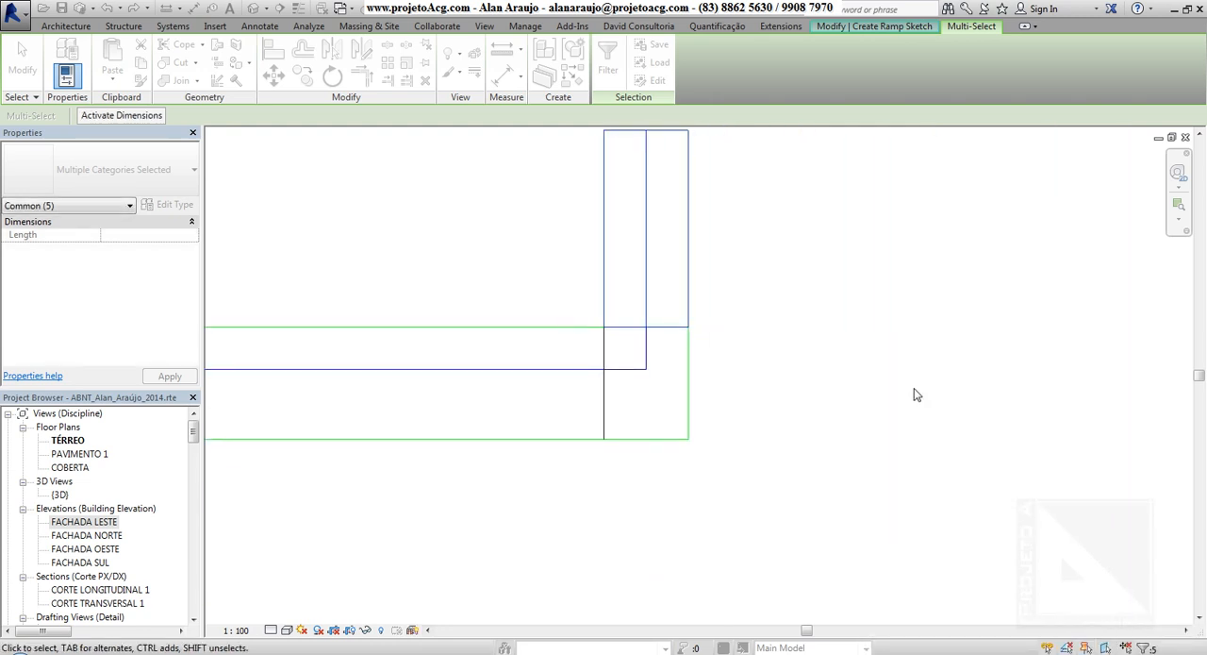
{"action": "key", "text": "Escape"}
{"action": "mouse_move", "coordinate": [690, 447]}
{"action": "middle_mouse_down"}
{"action": "mouse_move", "coordinate": [881, 503]}
{"action": "mouse_move", "coordinate": [1066, 476]}
{"action": "middle_mouse_up"}
{"action": "scroll", "coordinate": [871, 499], "scroll_direction": "down", "scroll_amount": 4}
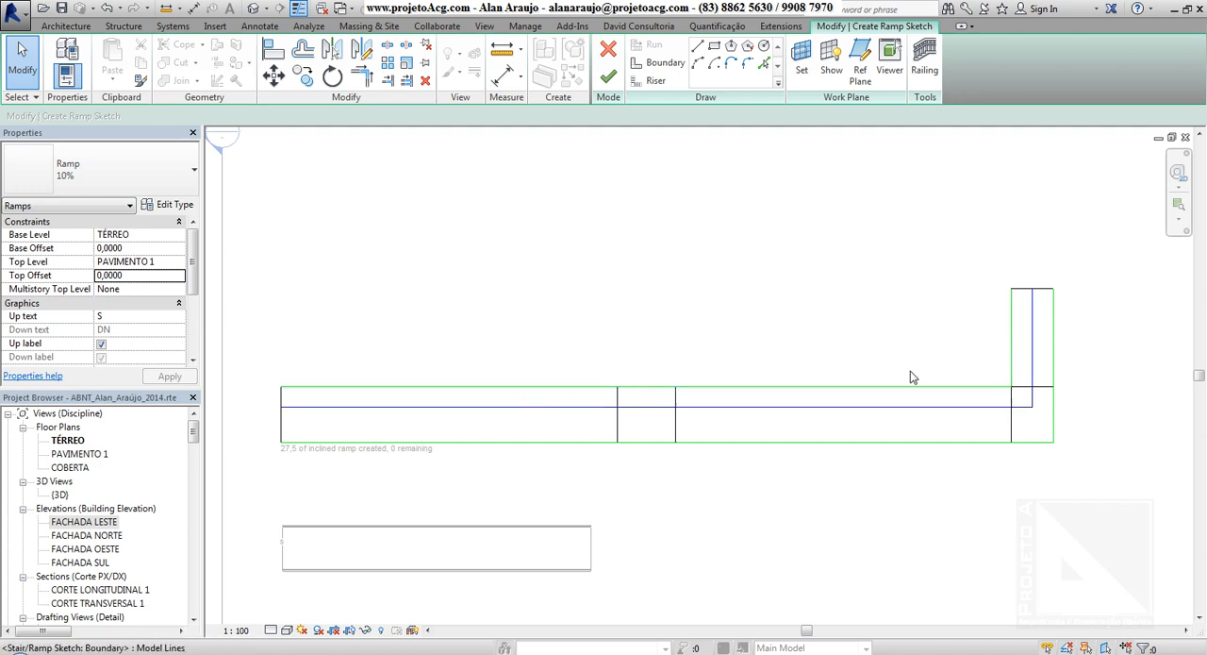
{"action": "left_click", "coordinate": [1054, 419]}
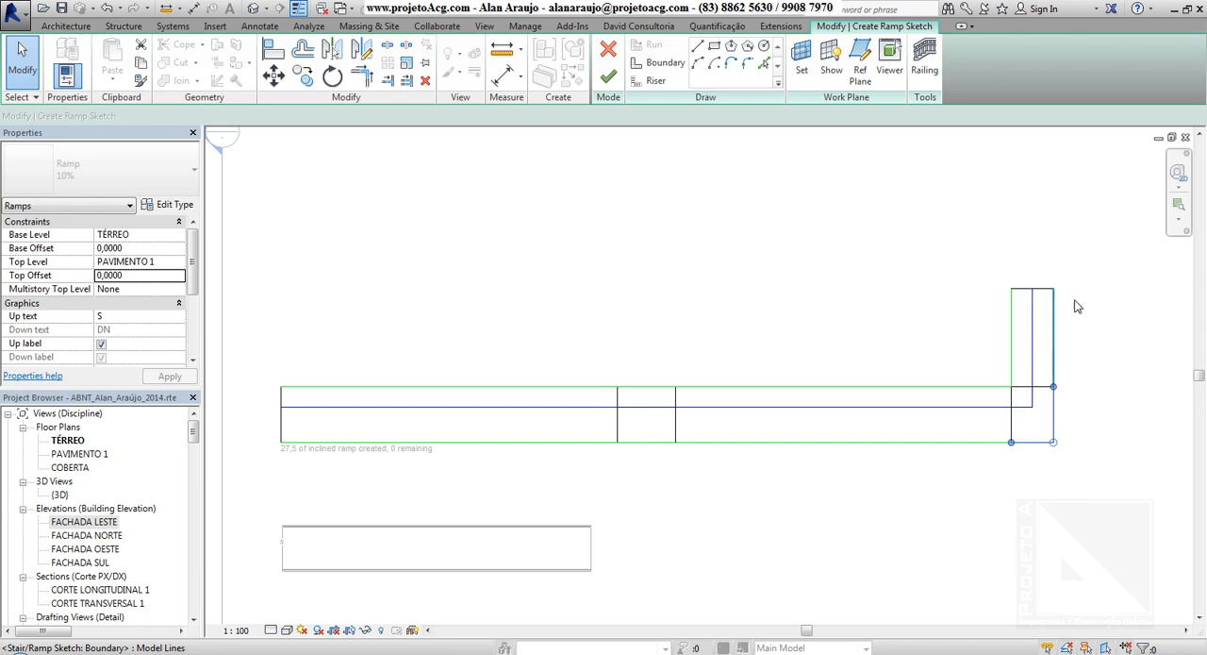
{"action": "key", "text": "Escape"}
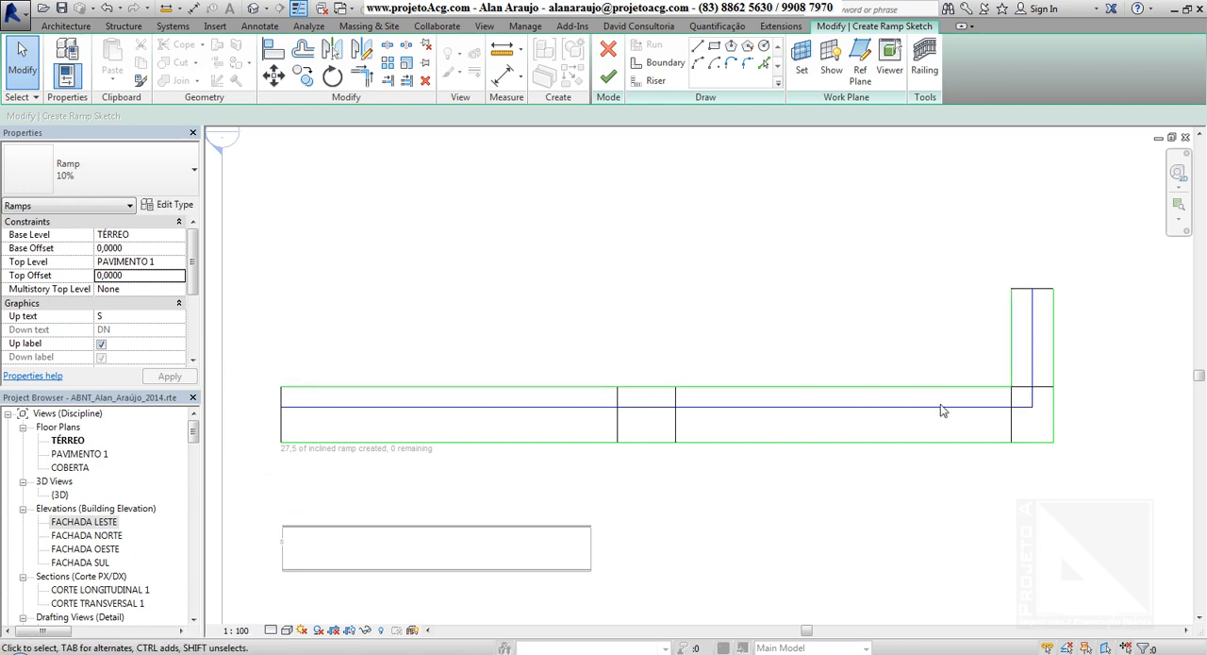
{"action": "left_click", "coordinate": [798, 387]}
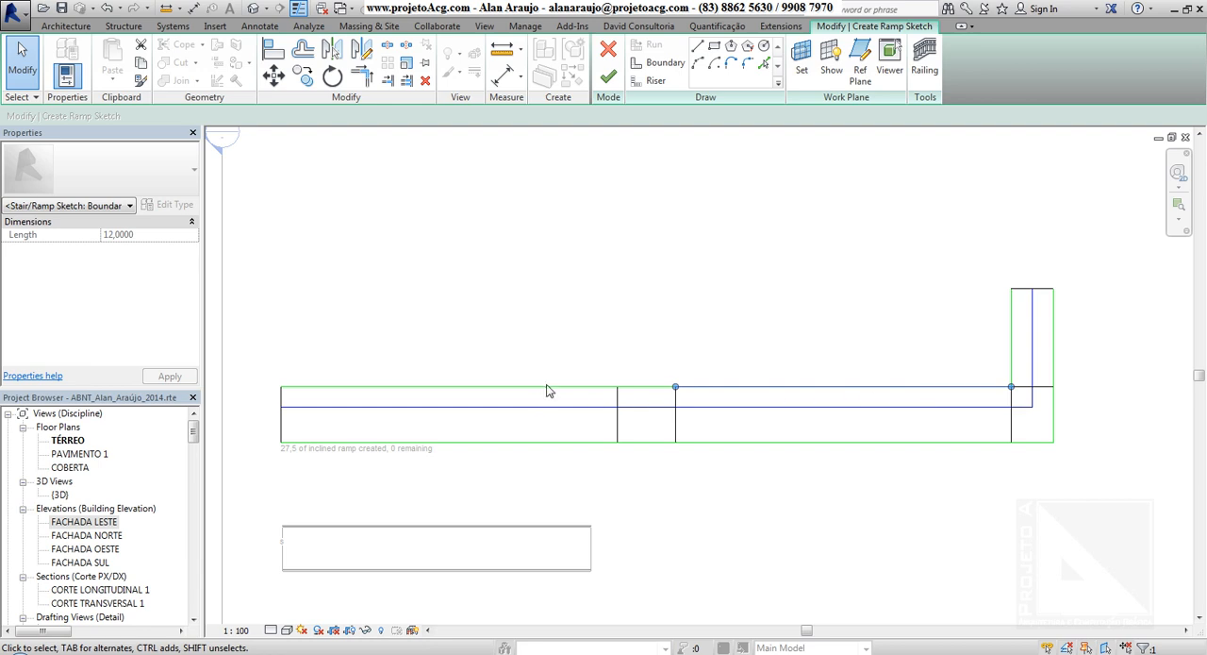
{"action": "key", "text": "Escape"}
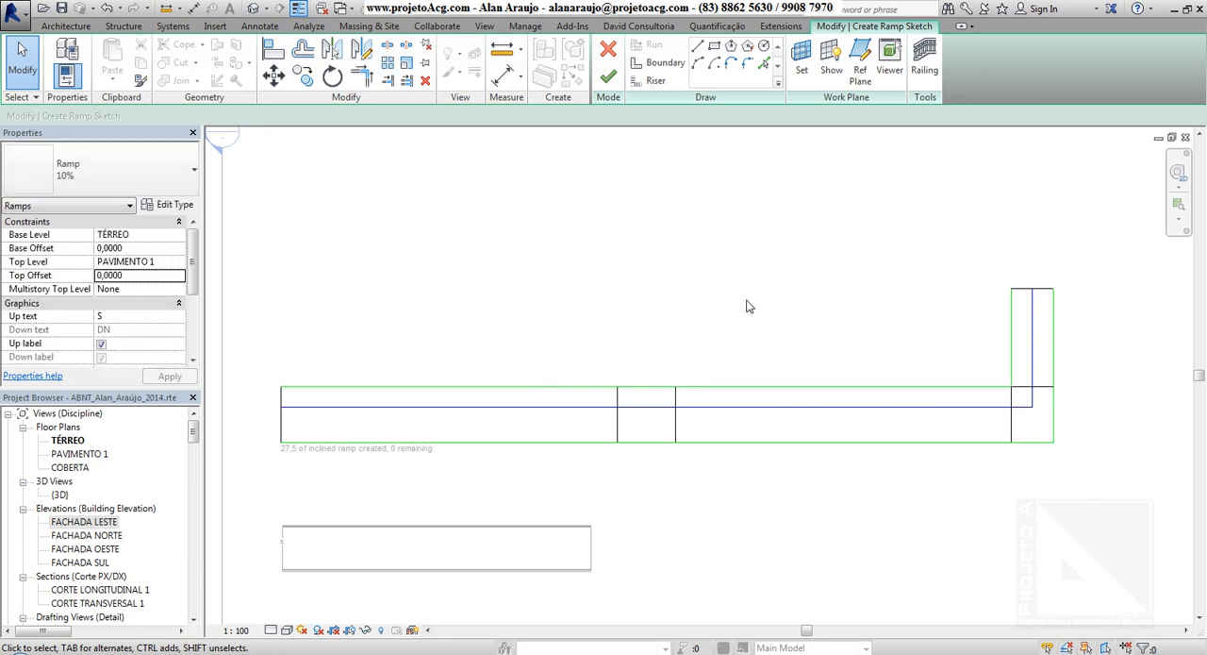
{"action": "left_click", "coordinate": [676, 426]}
{"action": "left_click", "coordinate": [552, 277]}
Replace the landing's outer-corner boundary lines with an outward-bulging arc of about 2.15 m radius between both runs, and finish the ramp.
{"action": "left_click_drag", "start_coordinate": [1083, 442], "coordinate": [1032, 462]}
{"action": "key", "text": "Delete"}
{"action": "middle_click_drag", "start_coordinate": [1034, 486], "coordinate": [957, 475]}
{"action": "left_click", "coordinate": [660, 65]}
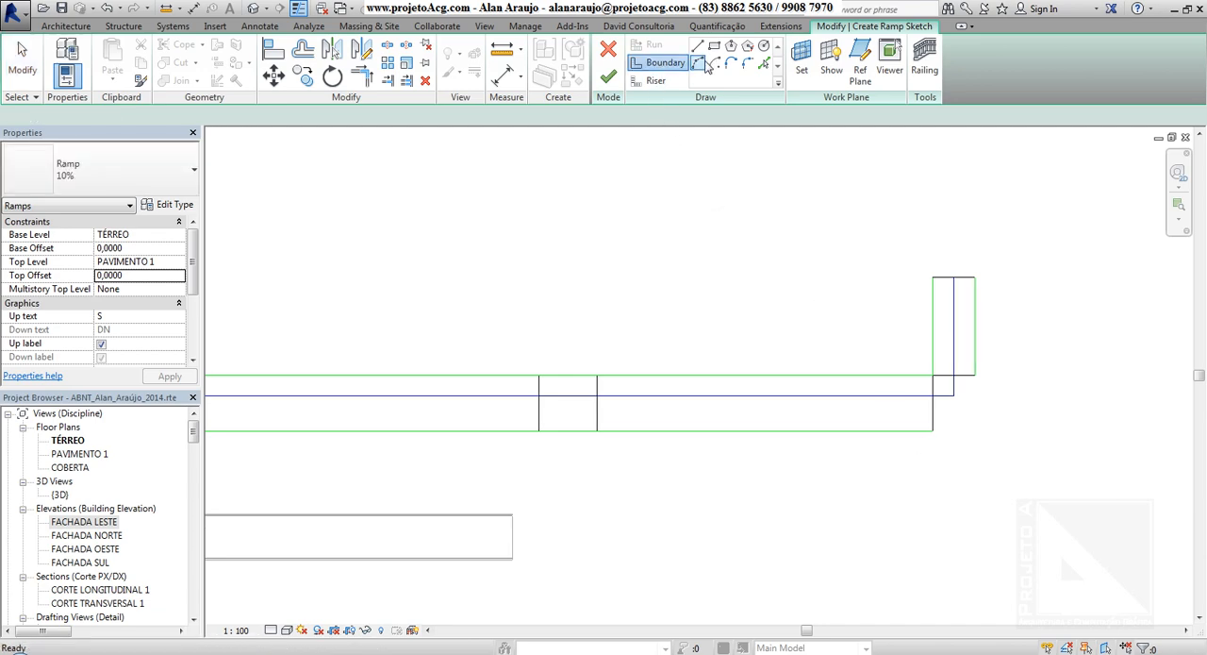
{"action": "left_click", "coordinate": [975, 376]}
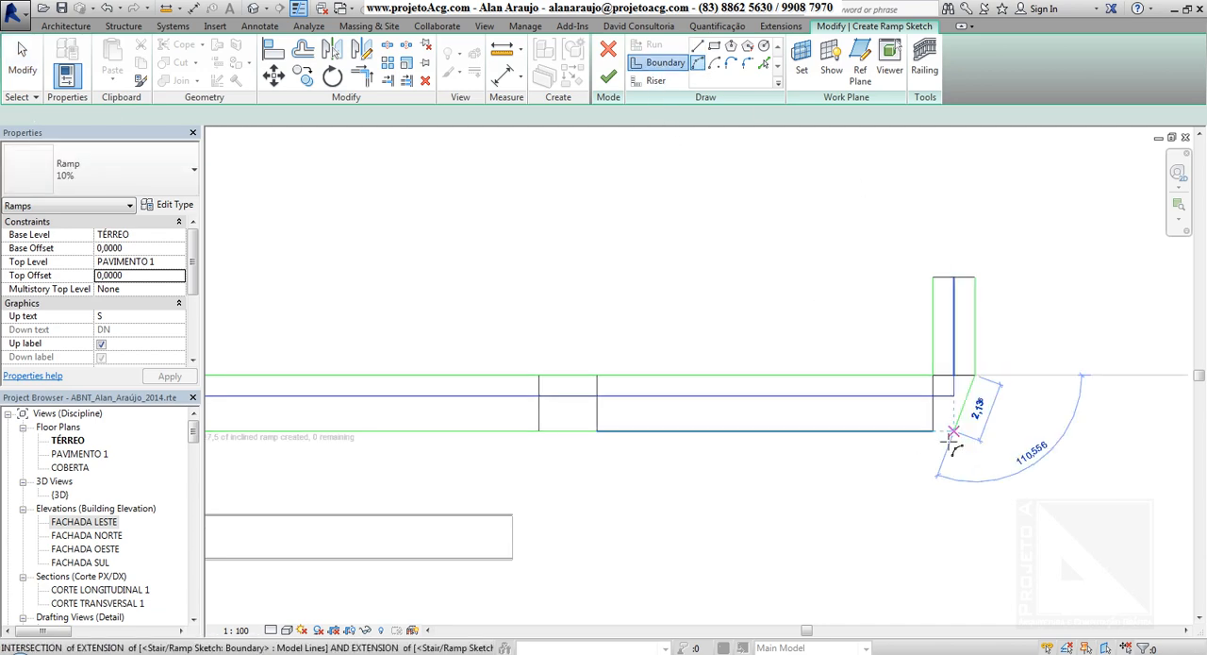
{"action": "left_click", "coordinate": [934, 432]}
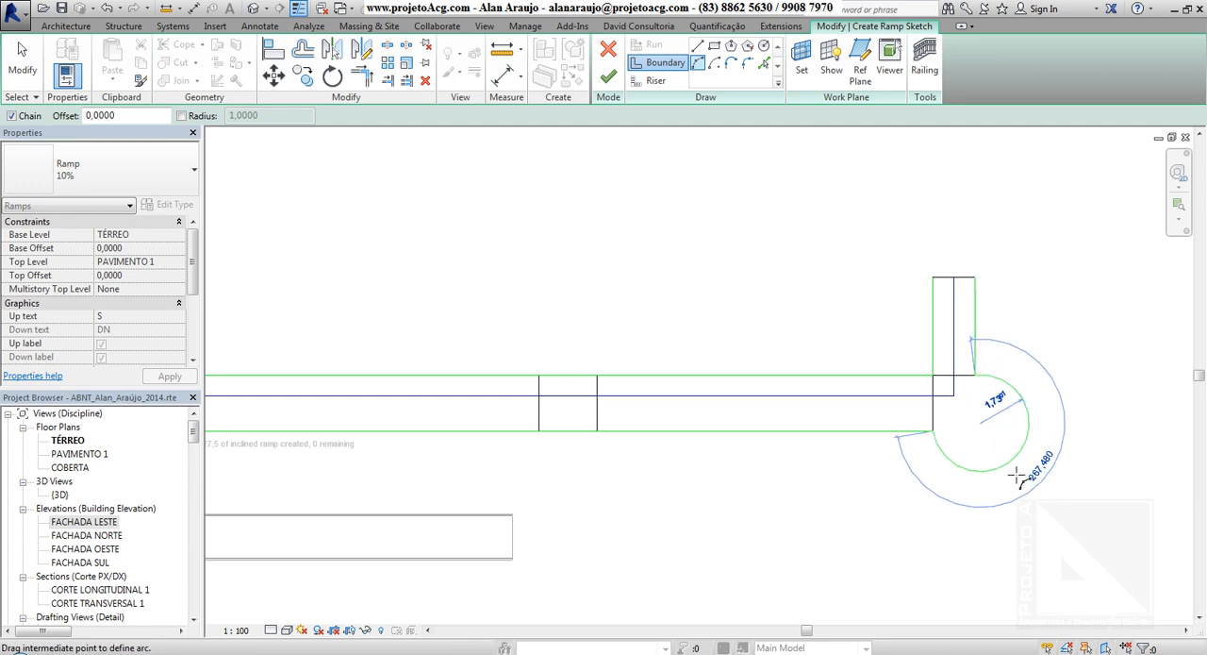
{"action": "key", "text": "Escape"}
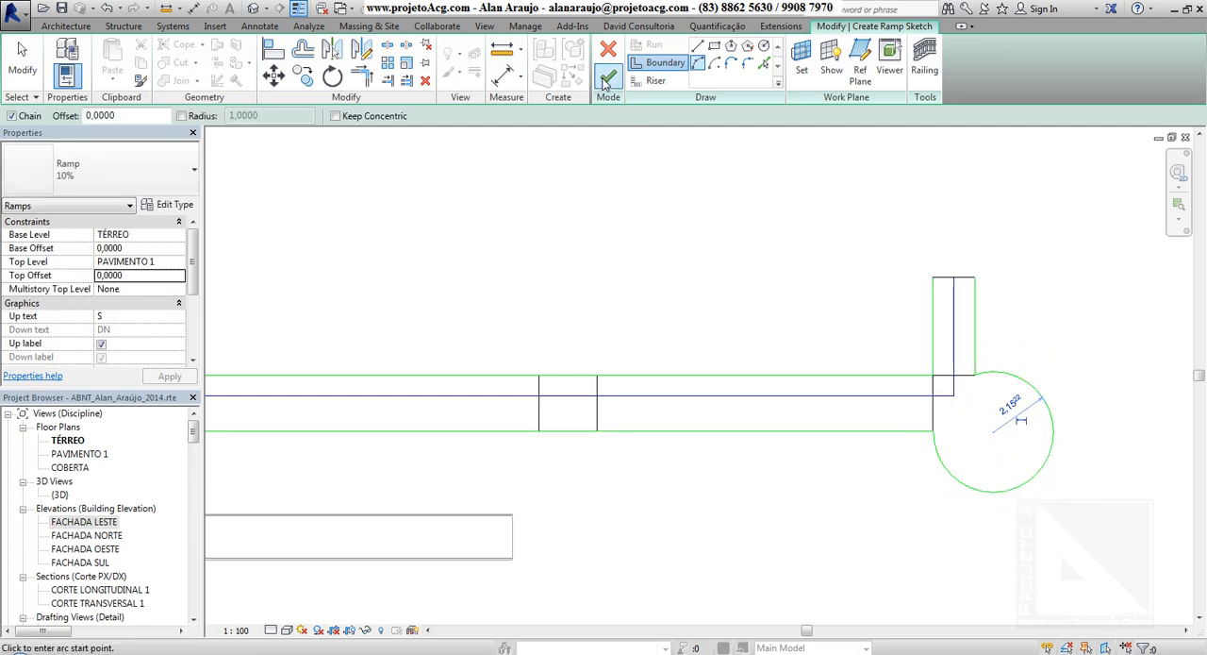
{"action": "left_click", "coordinate": [614, 84]}
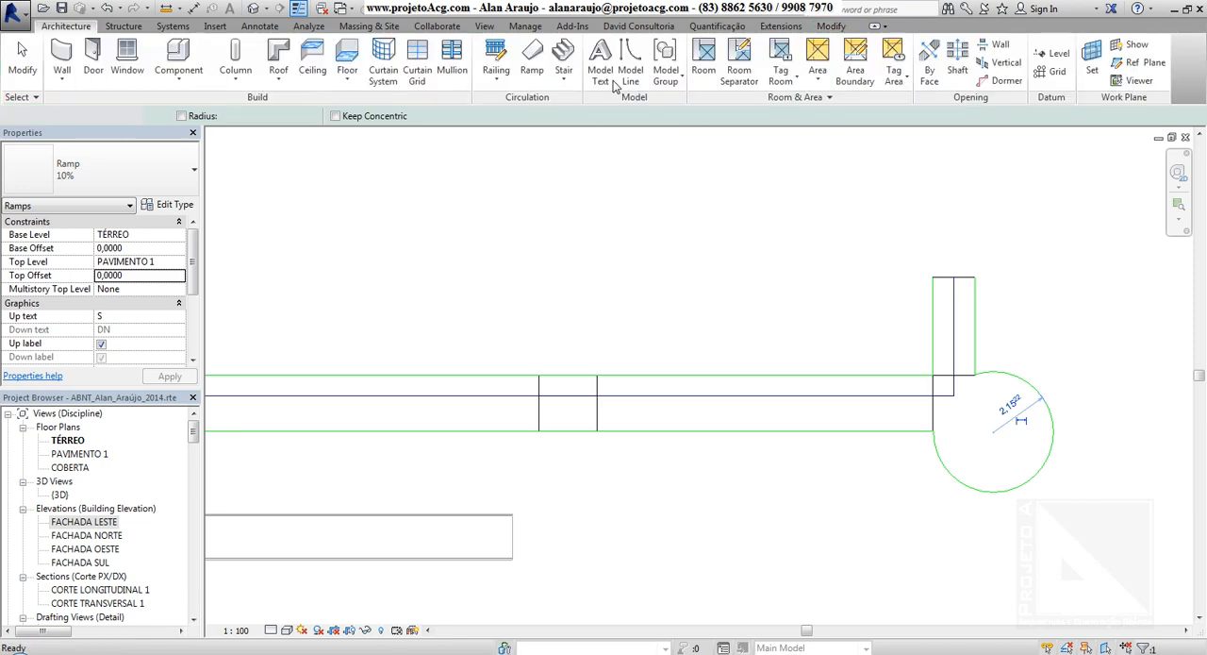
Examine the finished 10% ramp and its rounded landing in 3D, from above and from the side next to the other ramps.
{"action": "left_click", "coordinate": [253, 8]}
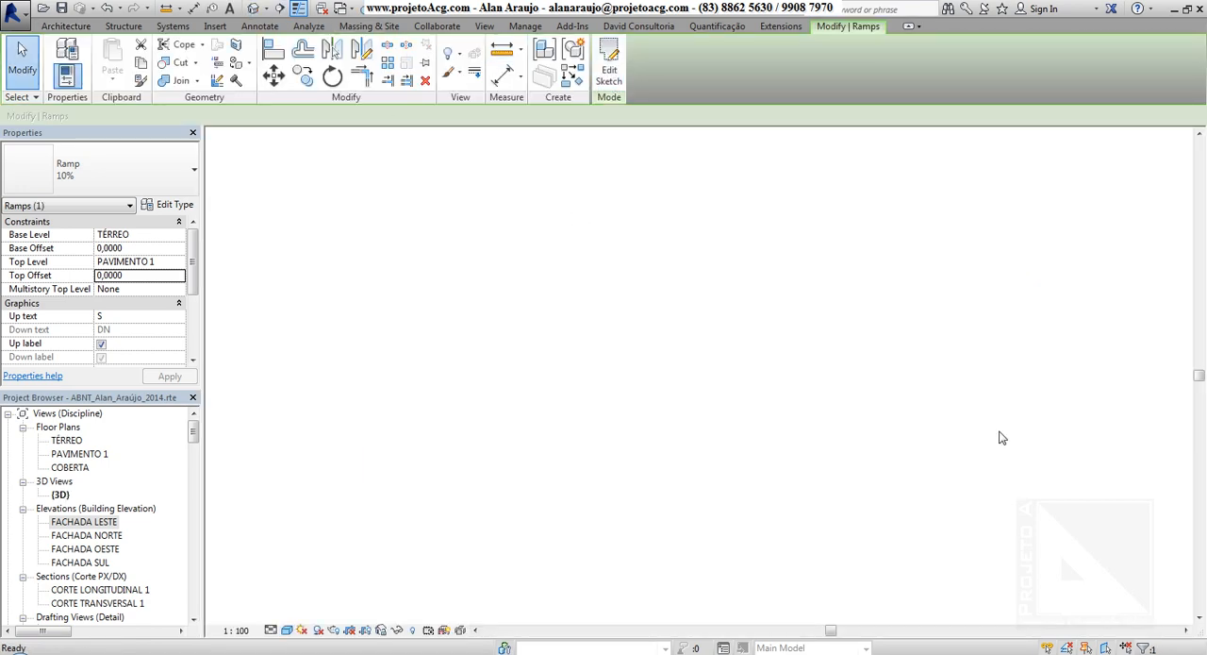
{"action": "scroll", "coordinate": [934, 298], "scroll_direction": "up", "scroll_amount": 2}
{"action": "key", "text": "Escape"}
{"action": "scroll", "coordinate": [942, 295], "scroll_direction": "up", "scroll_amount": 3}
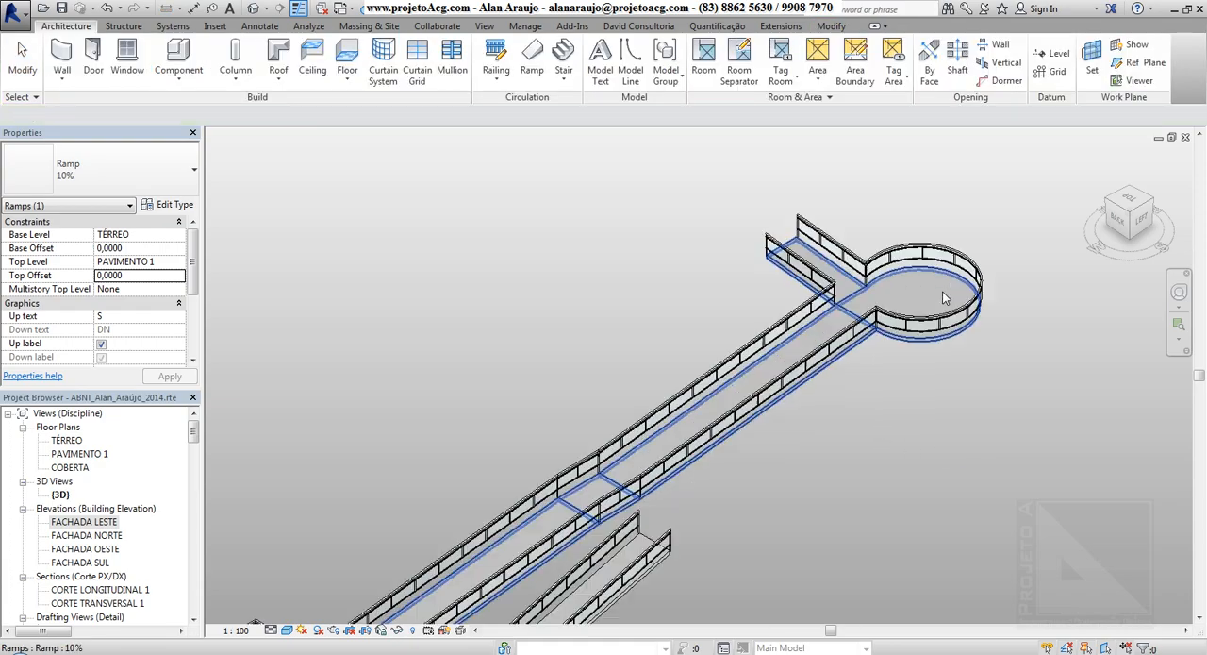
{"action": "scroll", "coordinate": [925, 380], "scroll_direction": "down", "scroll_amount": 1}
{"action": "middle_click_drag", "start_coordinate": [889, 508], "coordinate": [790, 345], "text": "shift"}
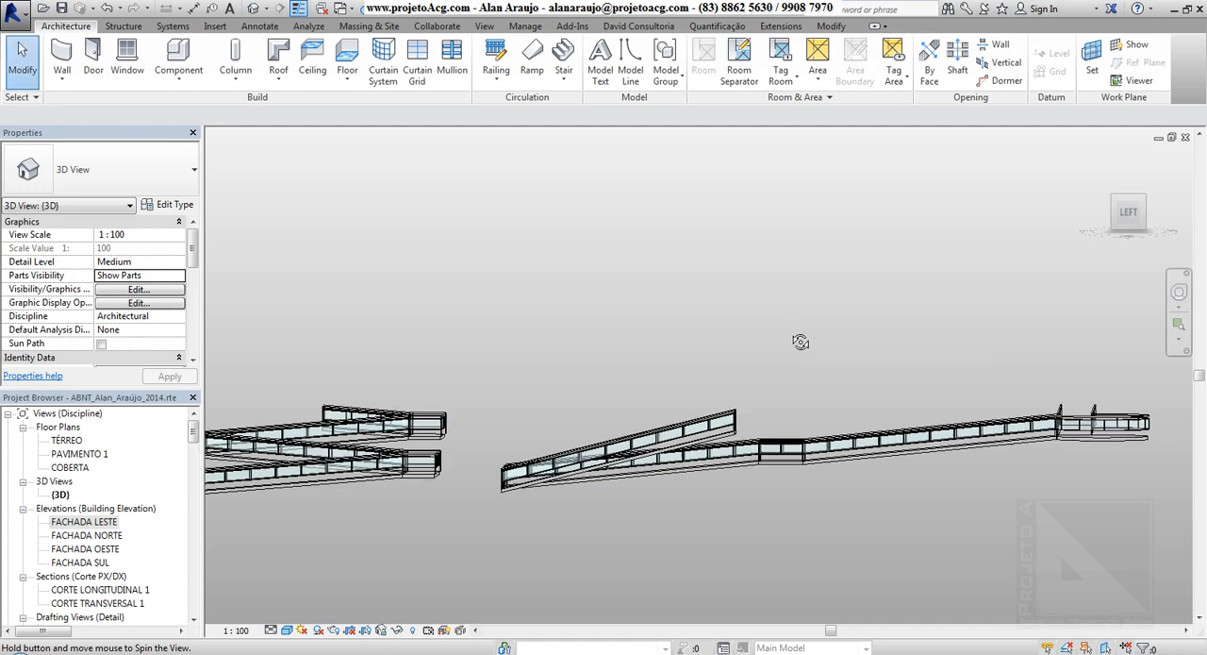
{"action": "left_click", "coordinate": [426, 445]}
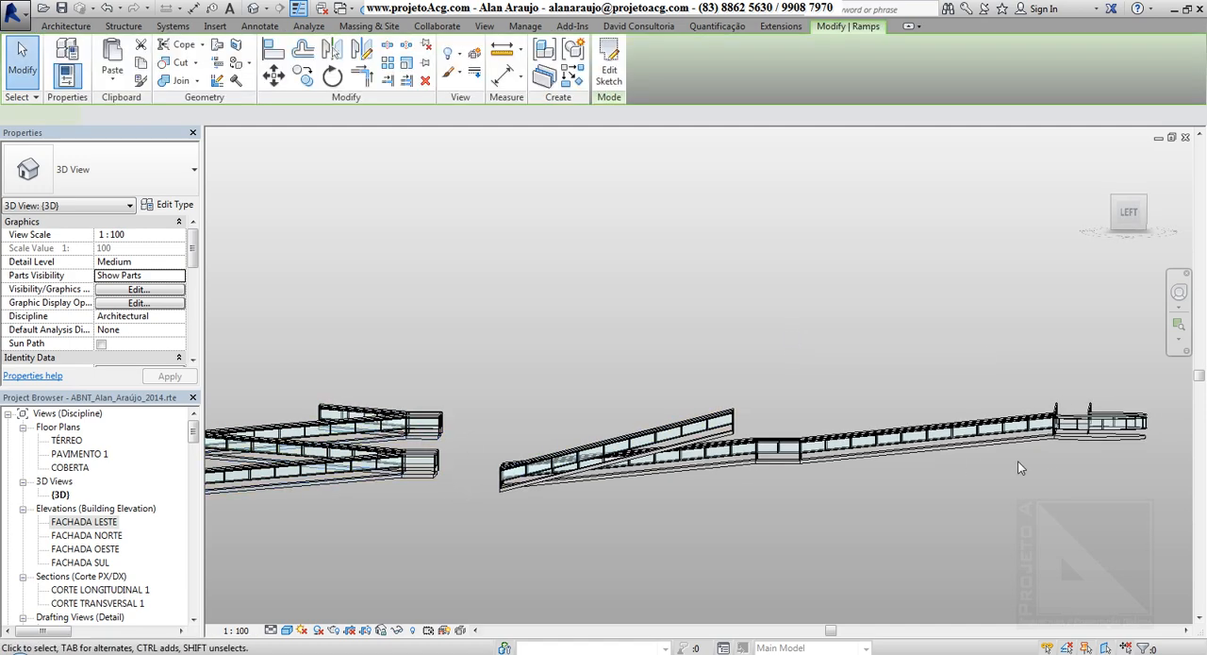
{"action": "middle_click_drag", "start_coordinate": [627, 493], "coordinate": [914, 274], "text": "shift"}
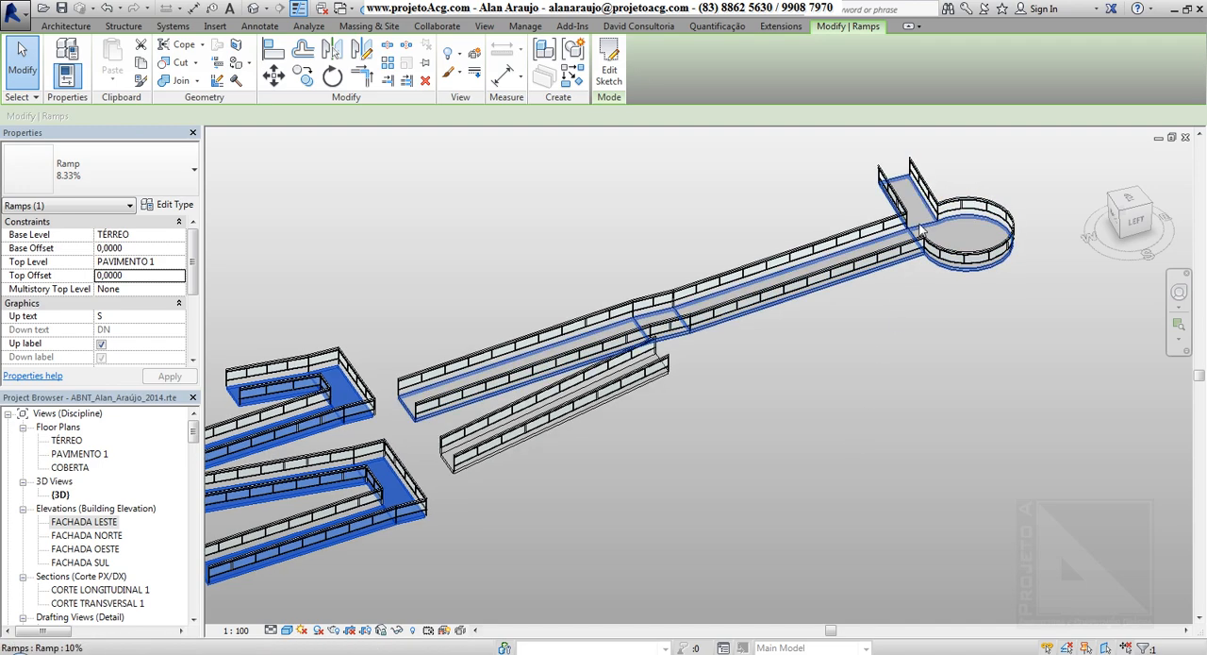
{"action": "left_click", "coordinate": [922, 236]}
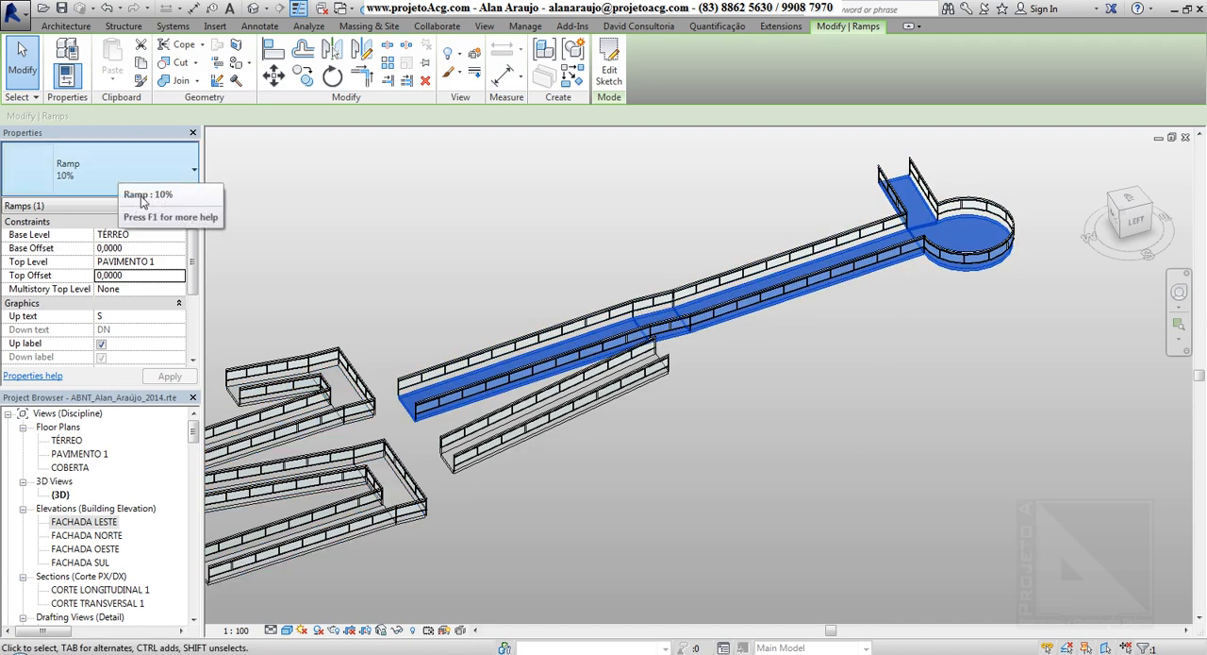
Change the switchback ramp's type to 8.33% sólida and view the solid result from another angle.
{"action": "middle_click_drag", "start_coordinate": [613, 463], "coordinate": [849, 415]}
{"action": "left_click", "coordinate": [576, 338]}
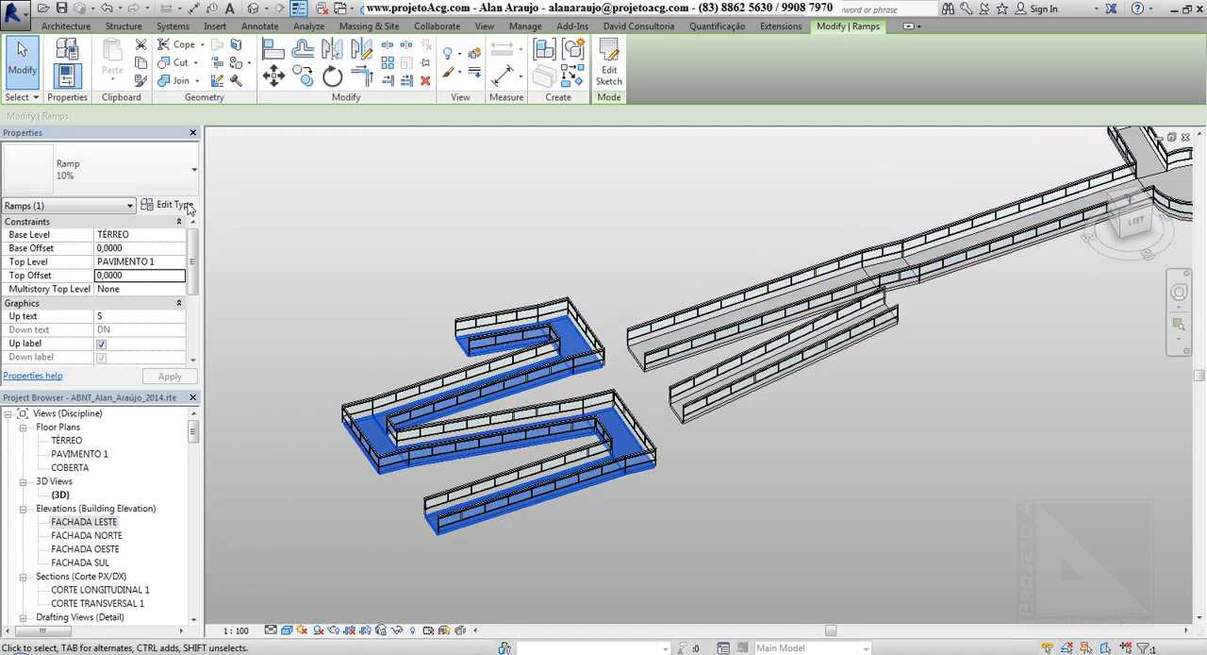
{"action": "left_click", "coordinate": [130, 184]}
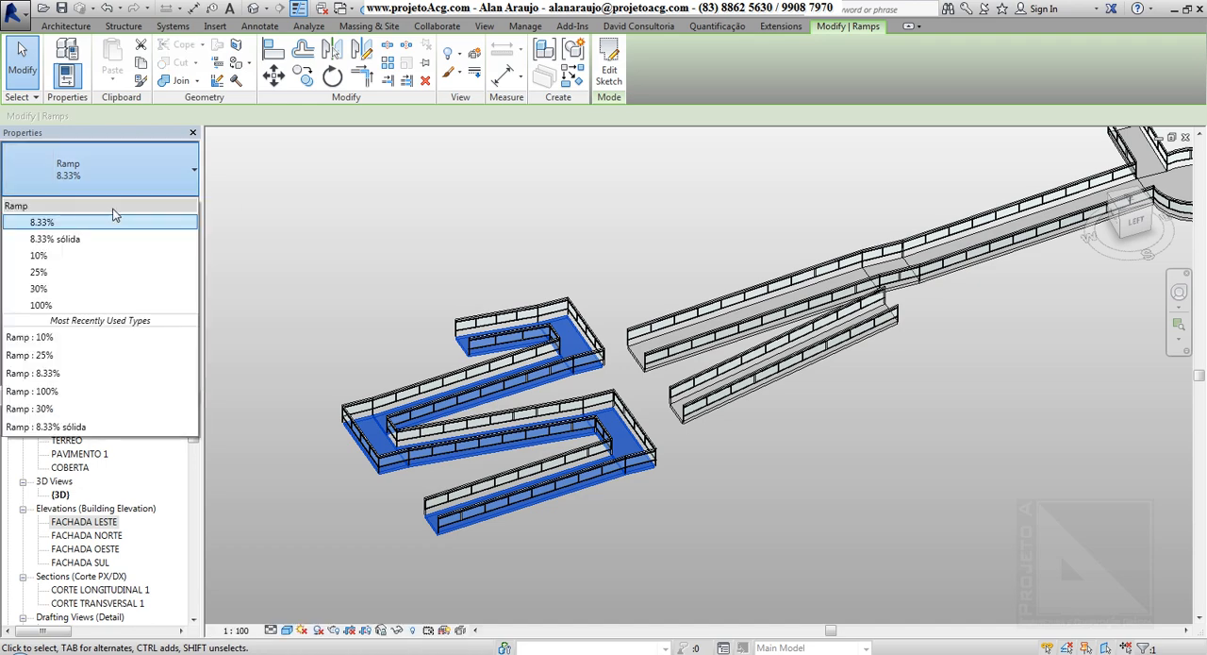
{"action": "left_click", "coordinate": [102, 240]}
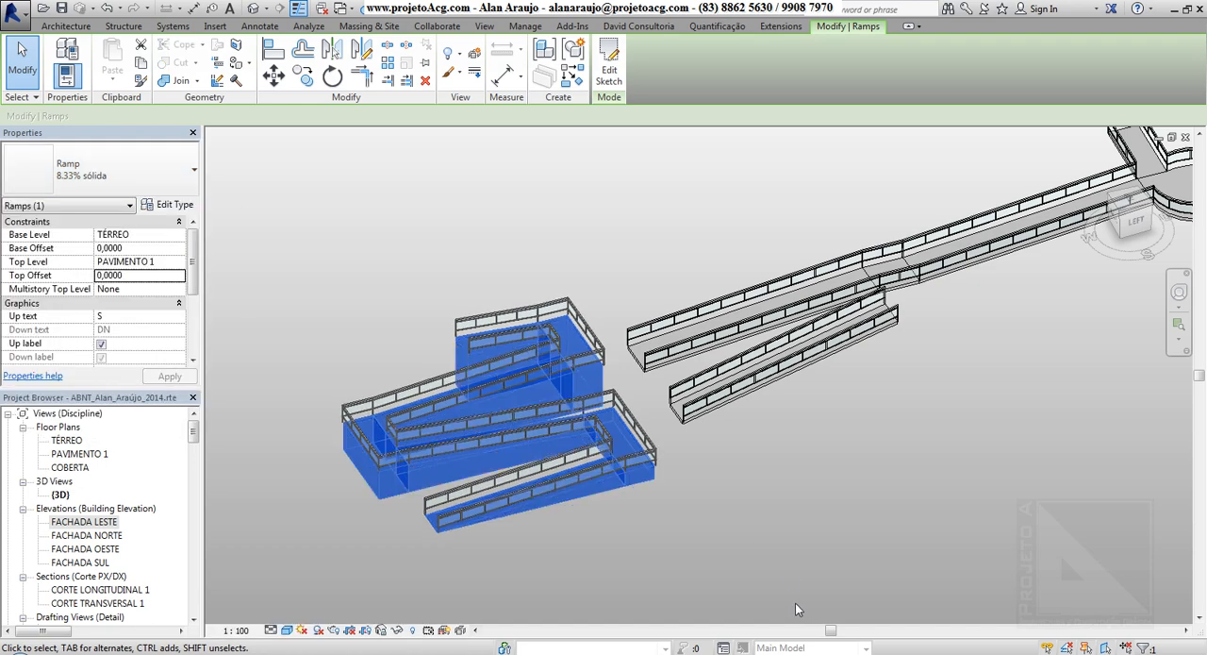
{"action": "middle_click_drag", "start_coordinate": [671, 581], "coordinate": [669, 525], "text": "shift"}
{"action": "scroll", "coordinate": [603, 470], "scroll_direction": "down", "scroll_amount": 3}
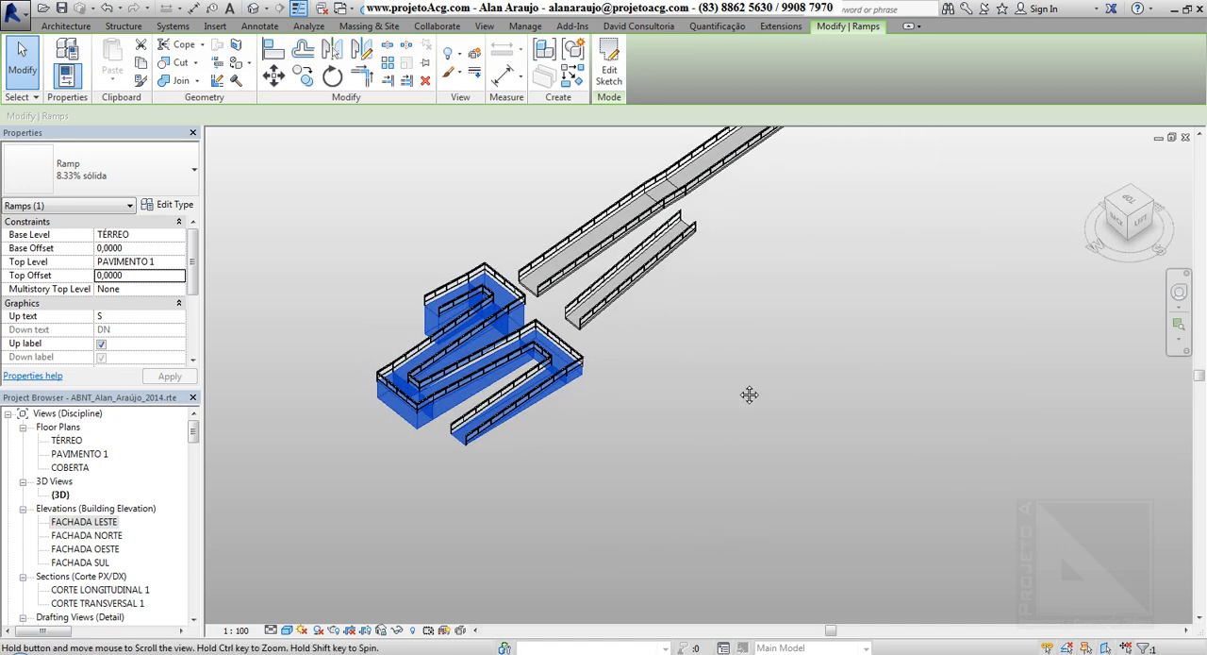
{"action": "middle_click_drag", "start_coordinate": [749, 396], "coordinate": [648, 611]}
{"action": "left_click", "coordinate": [703, 330]}
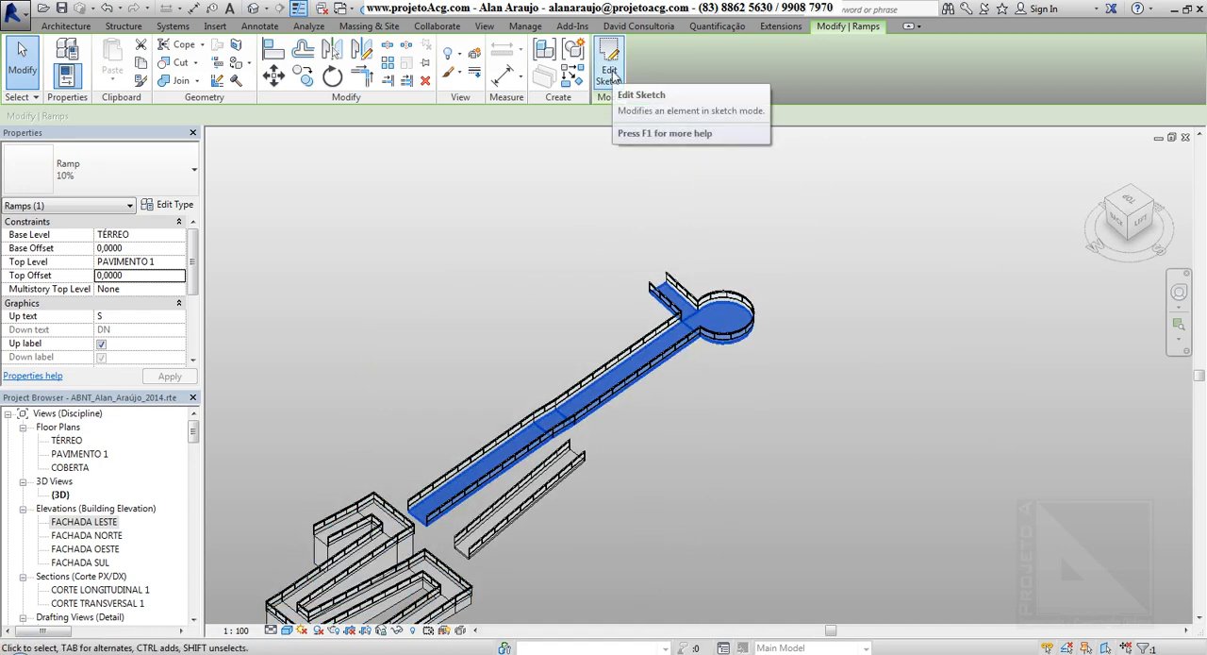
{"action": "left_click", "coordinate": [815, 253]}
{"action": "left_click_drag", "start_coordinate": [815, 247], "coordinate": [649, 302]}
{"action": "left_click_drag", "start_coordinate": [729, 321], "coordinate": [630, 380]}
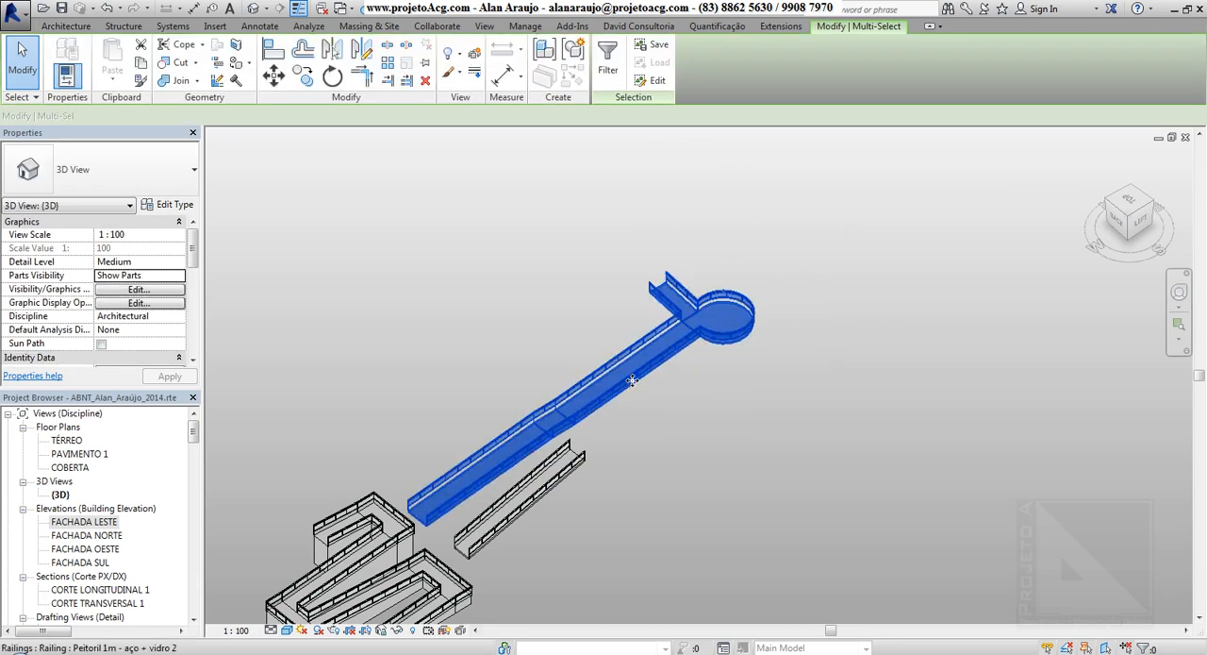
{"action": "scroll", "coordinate": [664, 334], "scroll_direction": "up", "scroll_amount": 3}
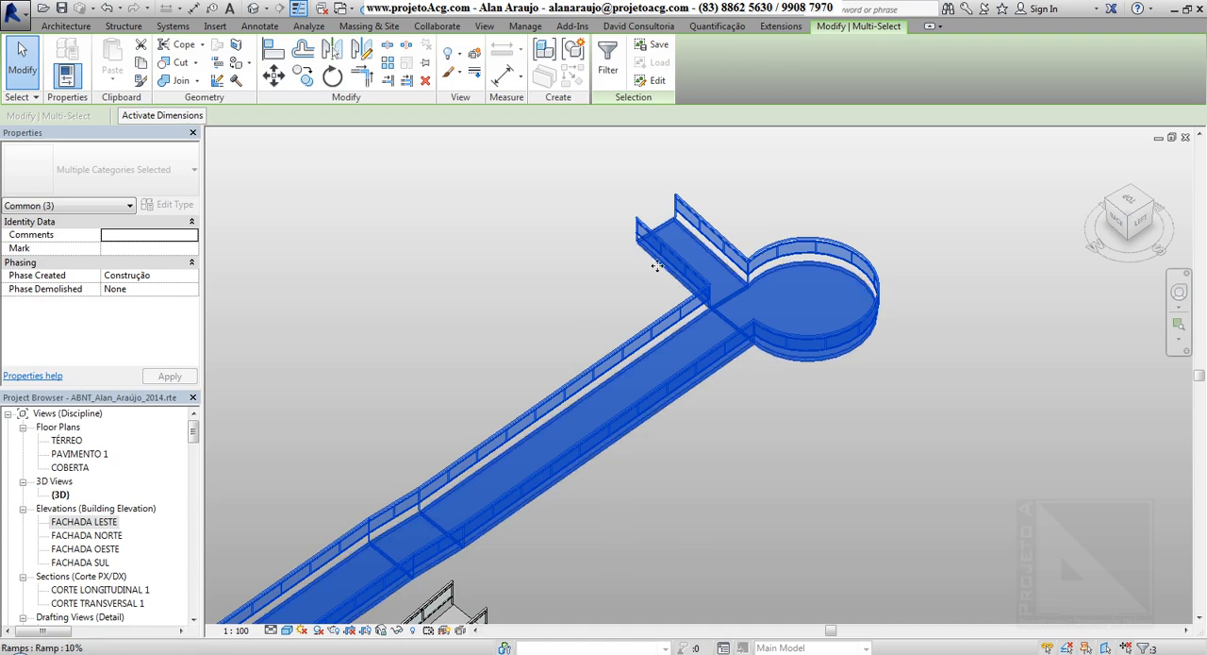
{"action": "left_click", "coordinate": [781, 403]}
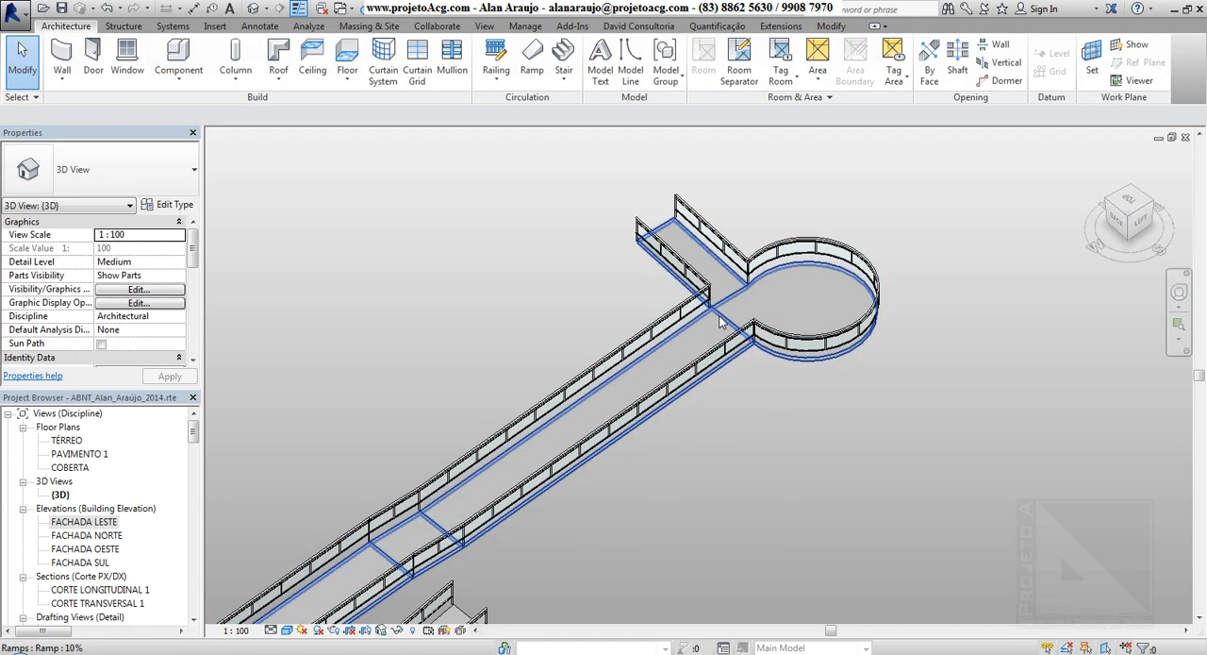
Open the 10% ramp's sketch for editing, show it in the TÉRREO floor plan, and finish the sketch.
{"action": "left_click", "coordinate": [707, 372]}
{"action": "left_click", "coordinate": [611, 71]}
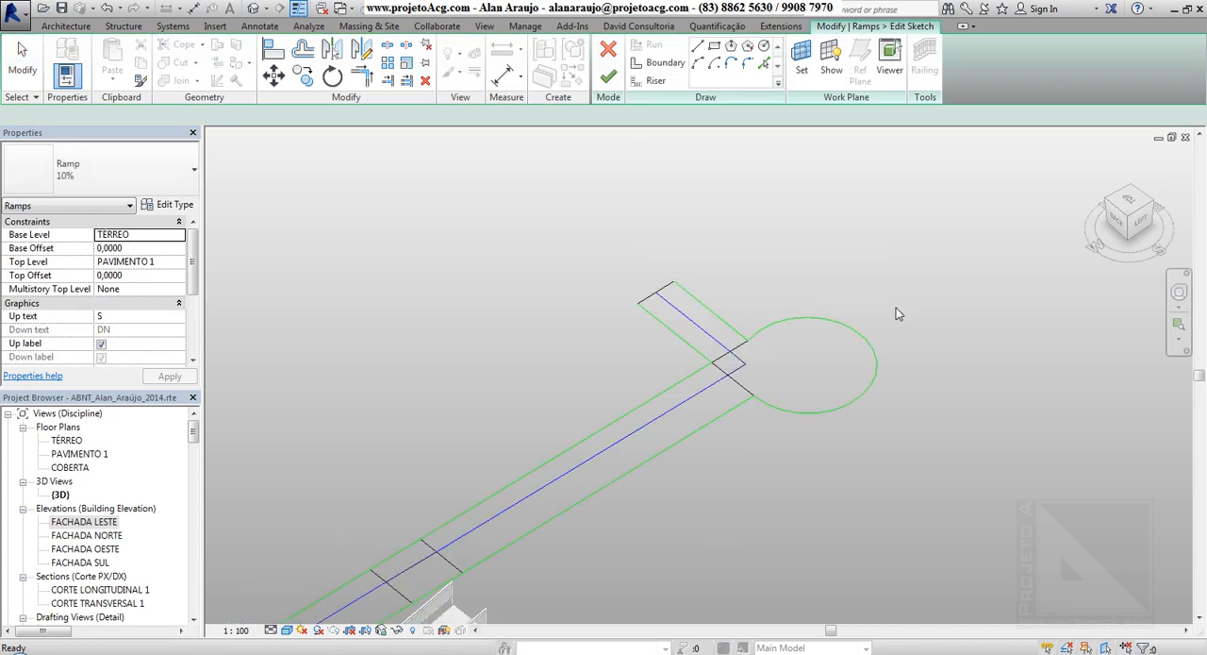
{"action": "scroll", "coordinate": [904, 239], "scroll_direction": "down", "scroll_amount": 3}
{"action": "middle_click_drag", "start_coordinate": [916, 337], "coordinate": [877, 377], "text": "shift"}
{"action": "double_click", "coordinate": [66, 440]}
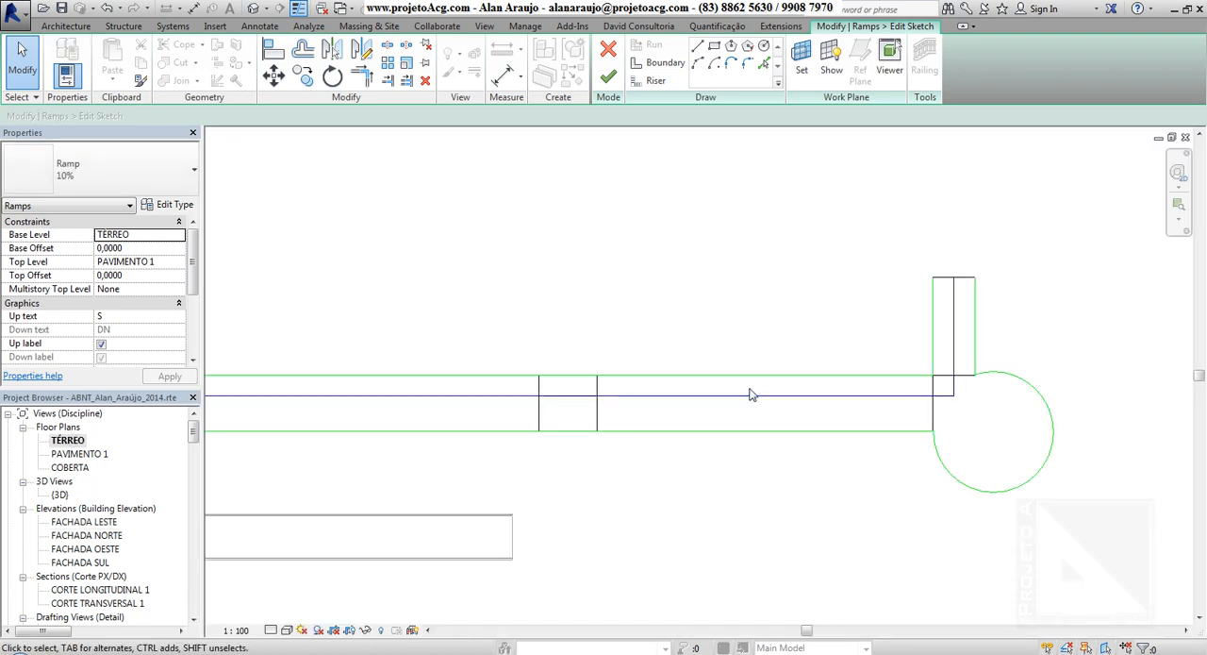
{"action": "left_click", "coordinate": [608, 81]}
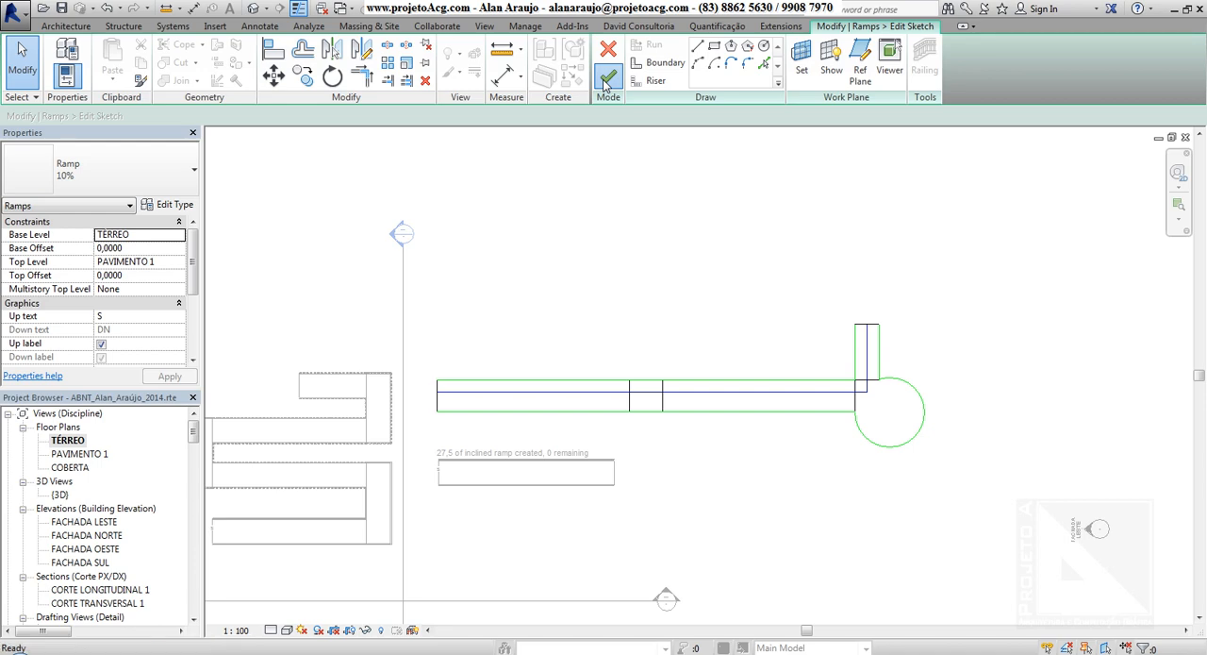
Flip the direction of the upper and lower railings along the 10% ramp in the floor plan.
{"action": "scroll", "coordinate": [445, 376], "scroll_direction": "up", "scroll_amount": 5}
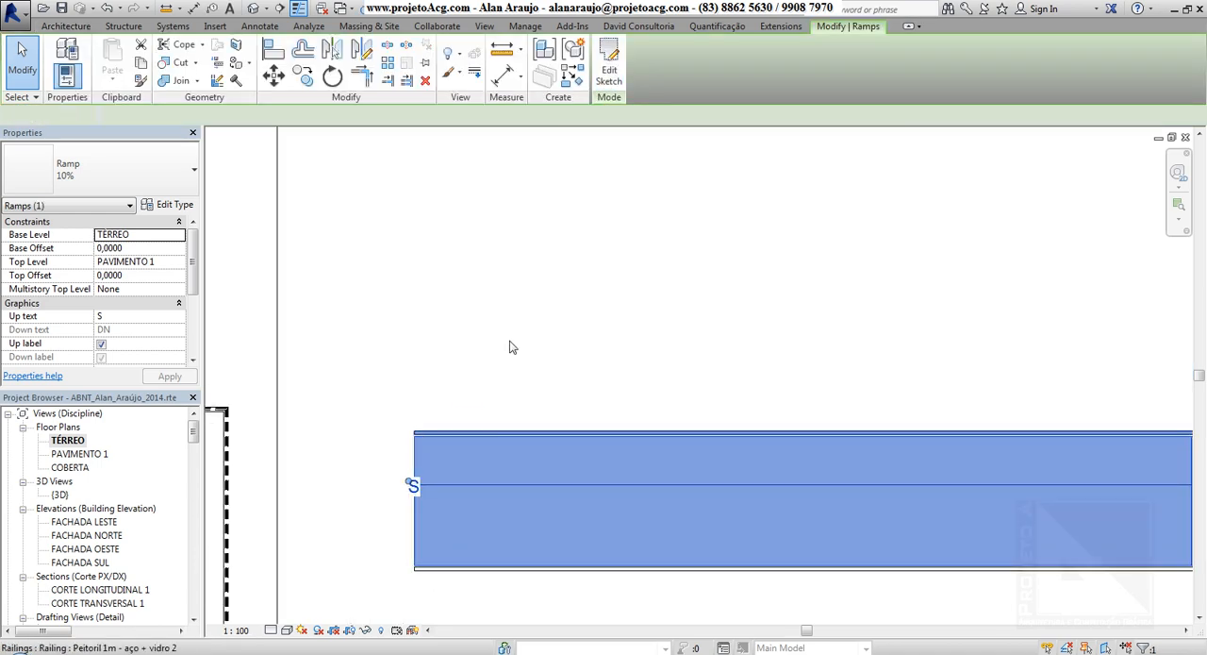
{"action": "scroll", "coordinate": [528, 303], "scroll_direction": "down", "scroll_amount": 3}
{"action": "middle_click_drag", "start_coordinate": [798, 248], "coordinate": [655, 245]}
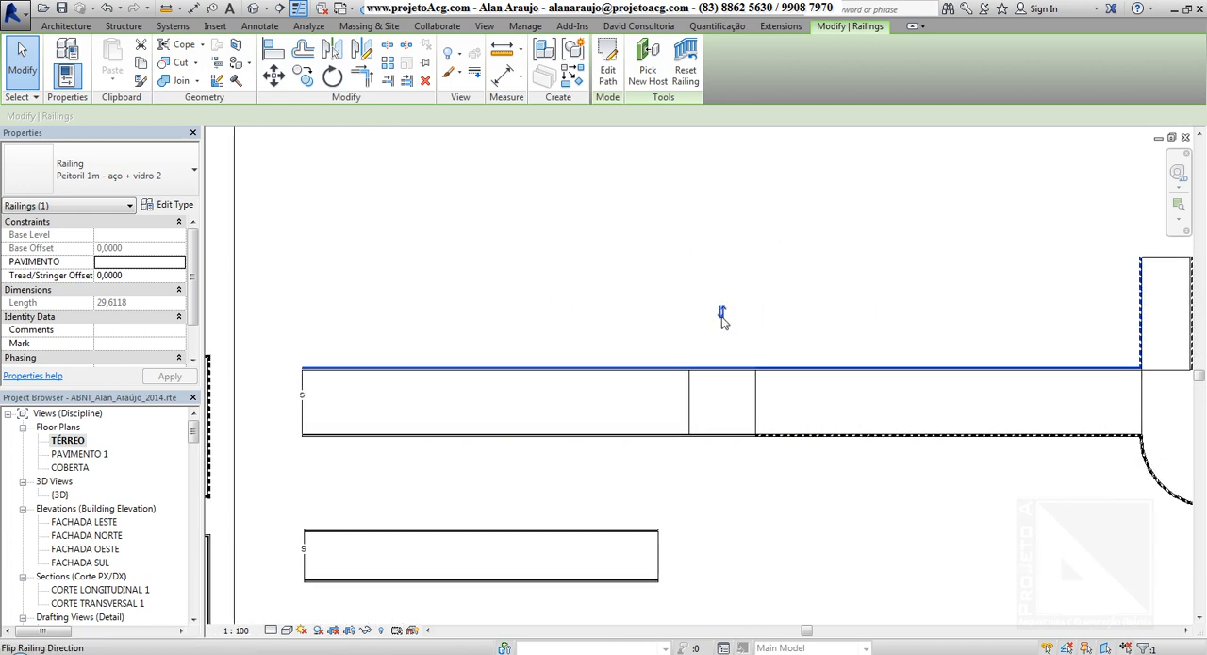
{"action": "left_click", "coordinate": [592, 439]}
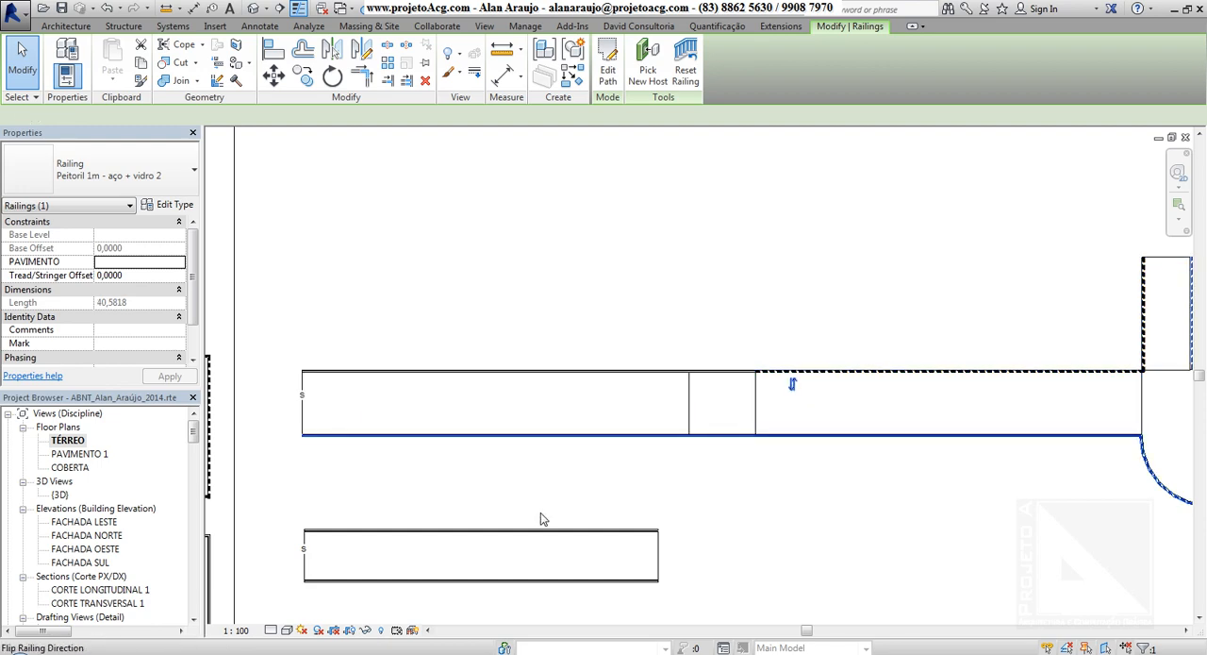
{"action": "middle_click_drag", "start_coordinate": [418, 528], "coordinate": [553, 448]}
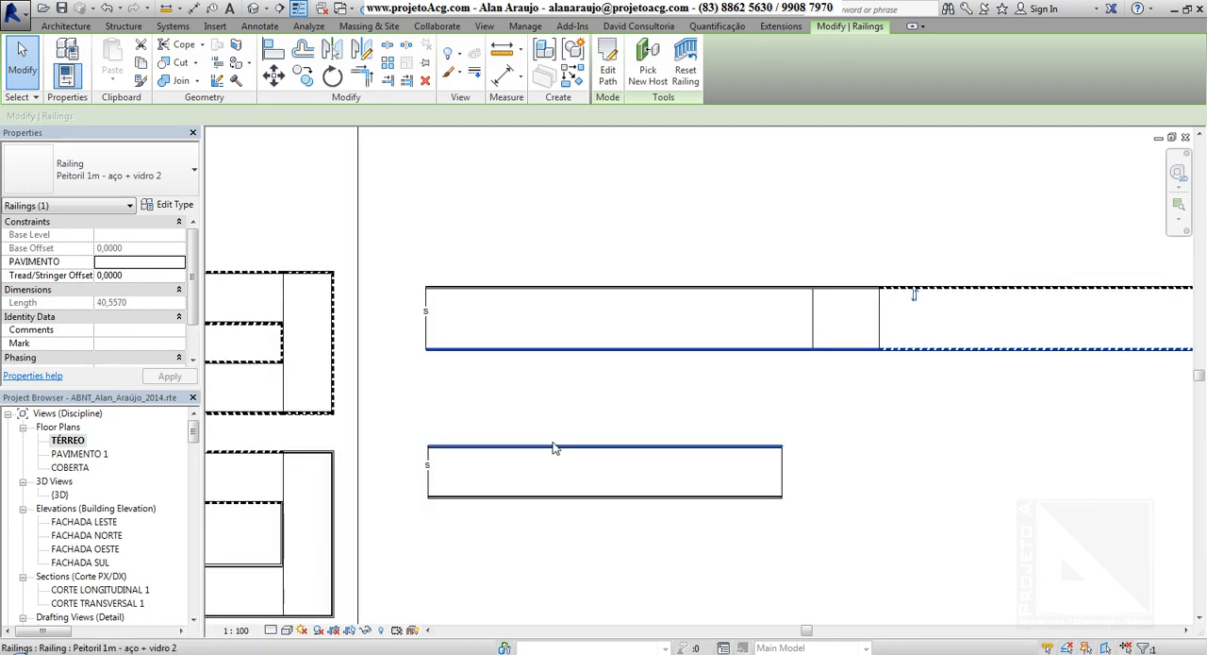
Return to the 3D view and open the type properties of the solid switchback ramp.
{"action": "left_click", "coordinate": [253, 8]}
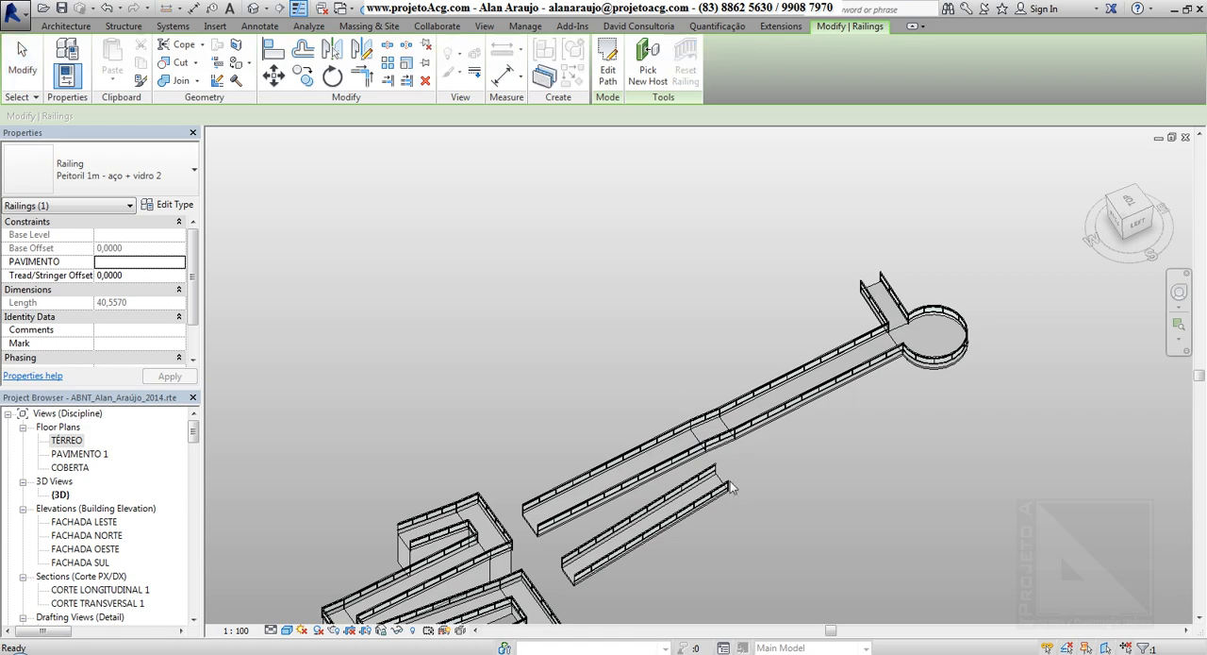
{"action": "left_click", "coordinate": [714, 369]}
{"action": "middle_click_drag", "start_coordinate": [499, 431], "coordinate": [550, 210]}
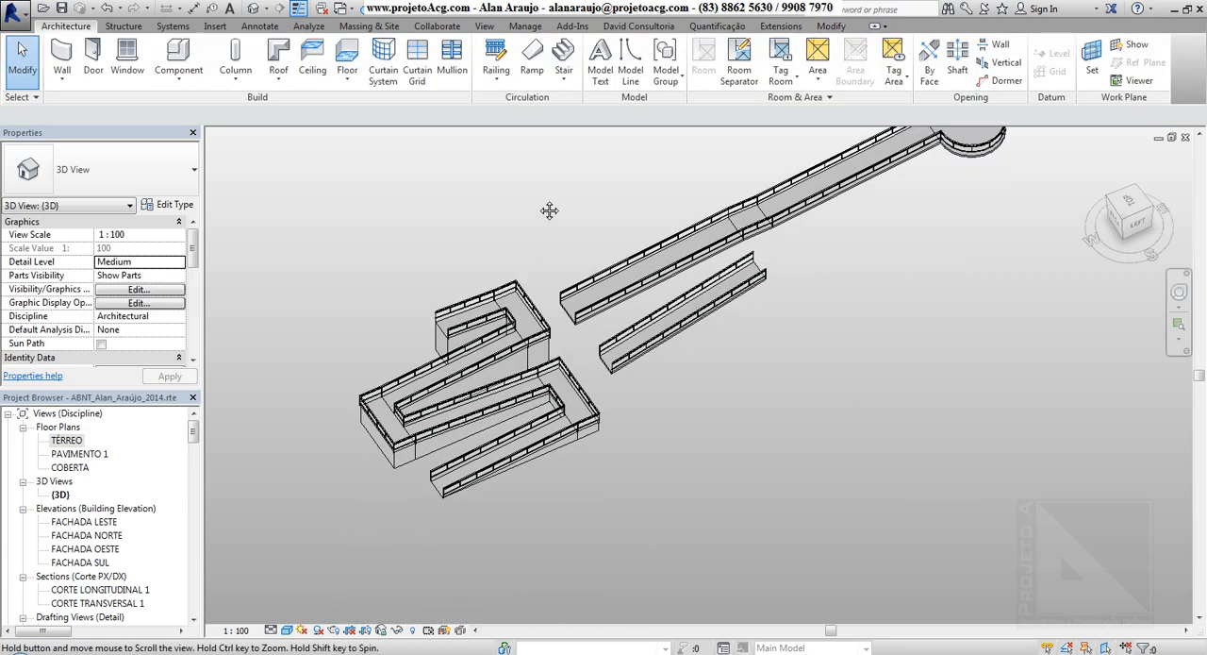
{"action": "left_click", "coordinate": [398, 460]}
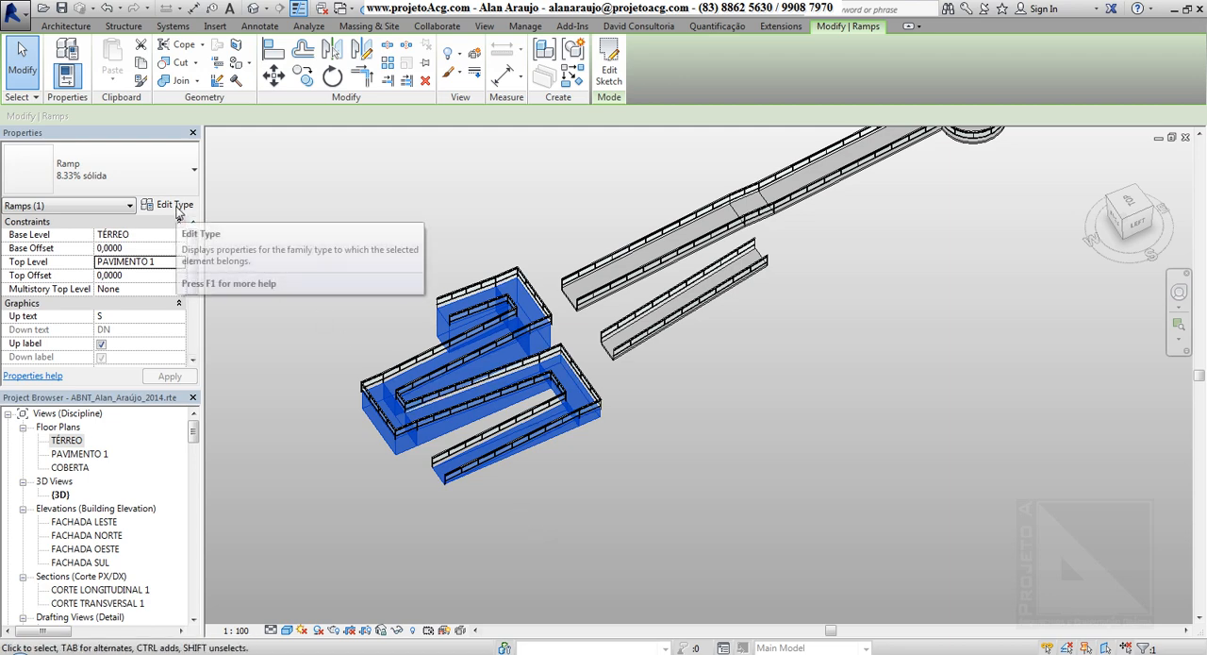
{"action": "left_click", "coordinate": [174, 205]}
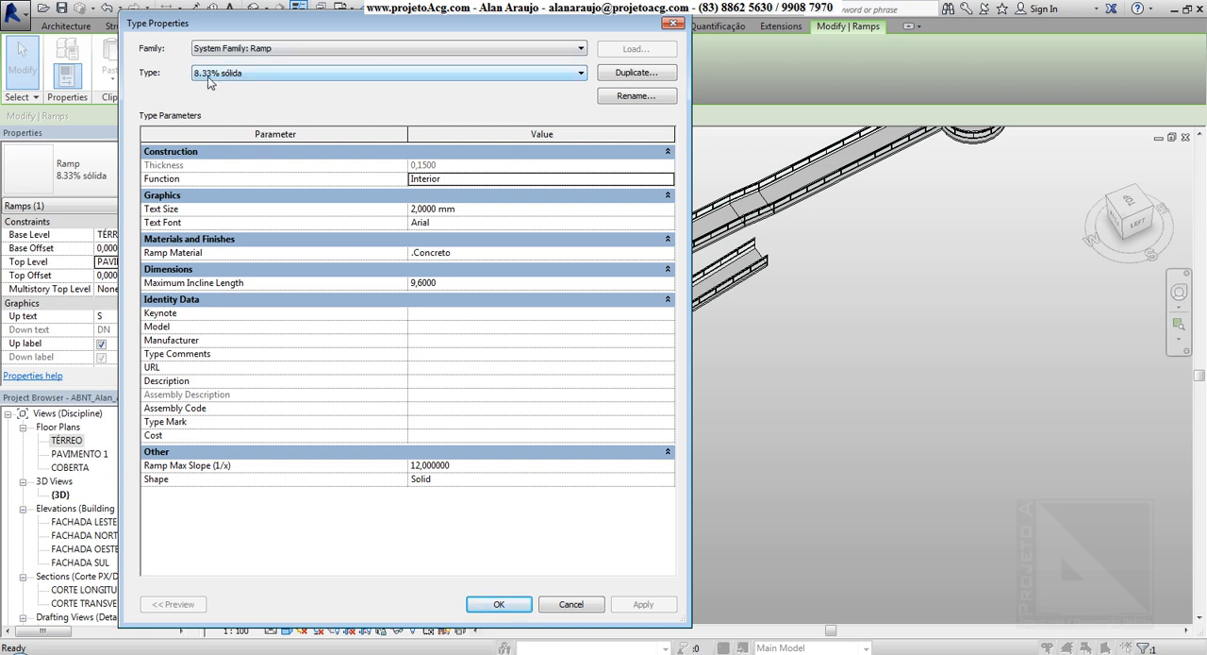
Start duplicating the 8.33% sólida type, cancel the naming, and move the type properties dialog clear of the switchback ramp.
{"action": "left_click", "coordinate": [618, 75]}
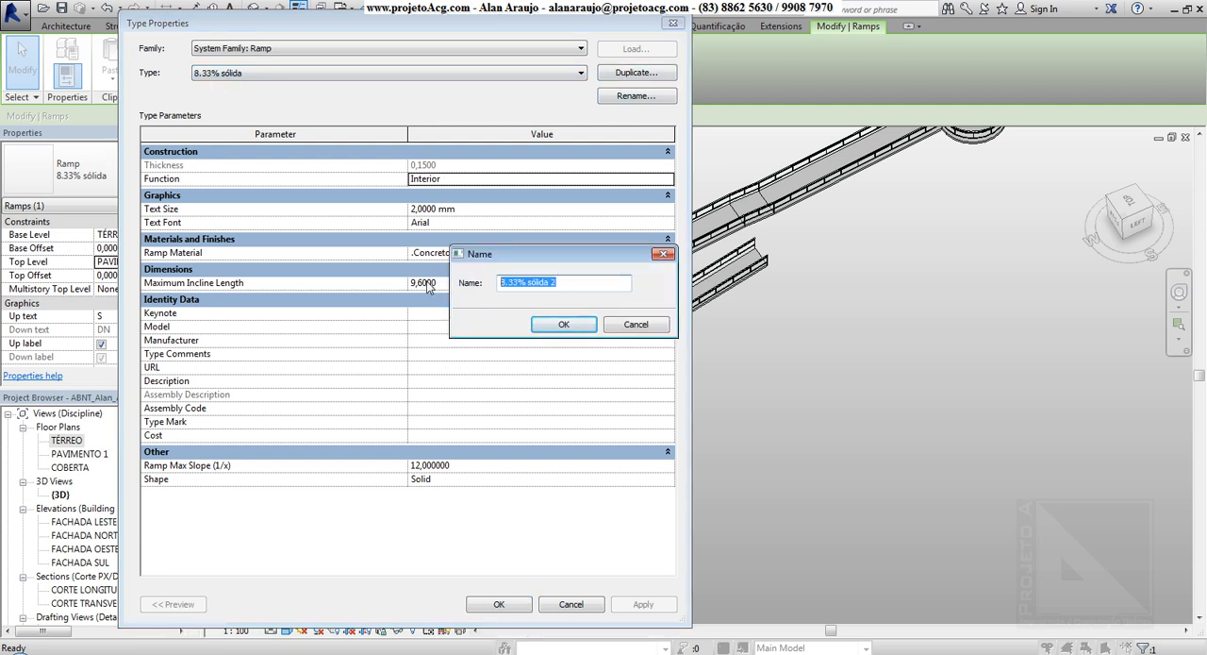
{"action": "left_click", "coordinate": [663, 255]}
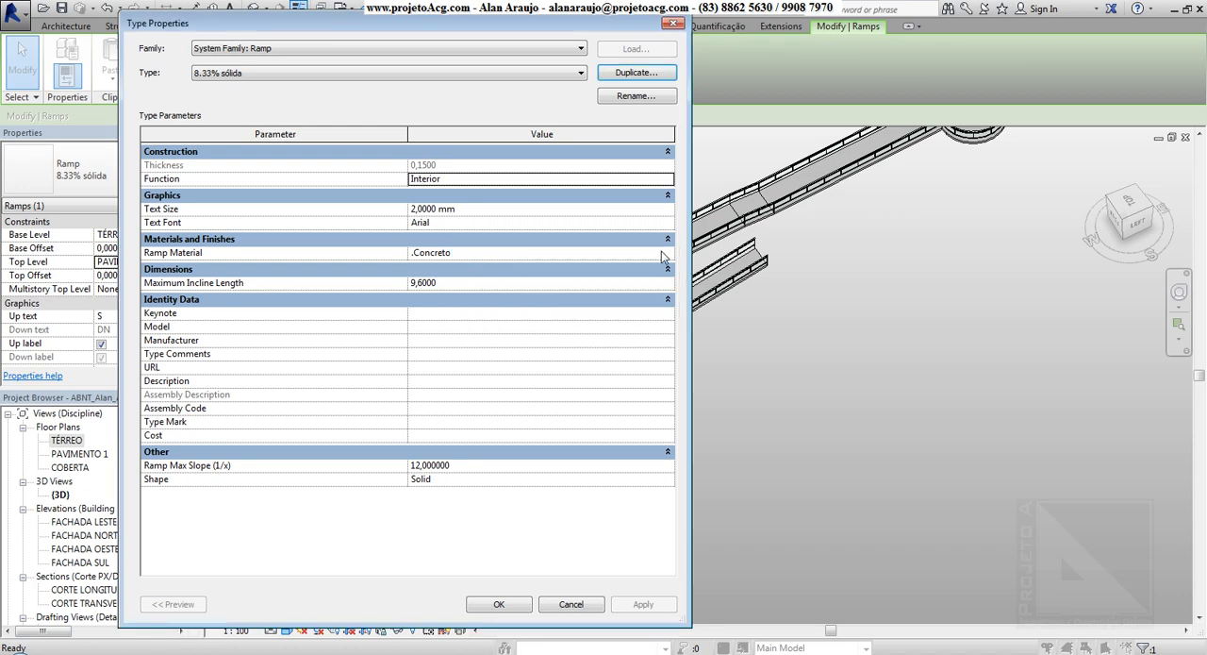
{"action": "left_click_drag", "start_coordinate": [354, 29], "coordinate": [816, 54]}
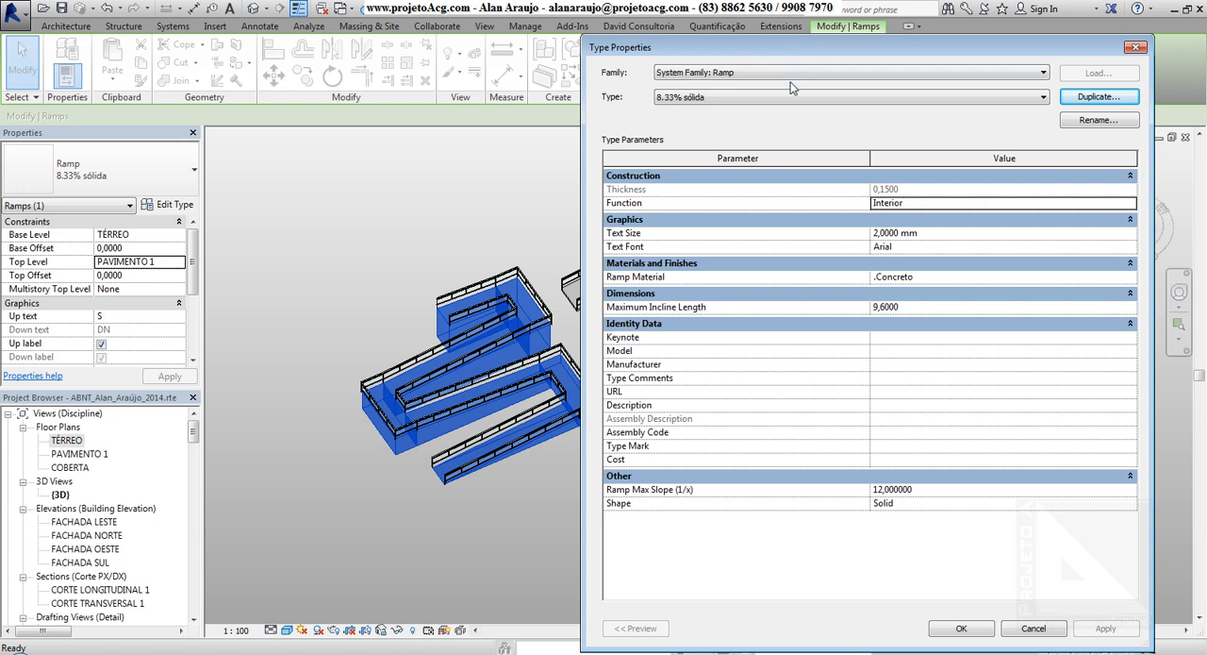
Check the Function options of the 8.33% sólida ramp type and set its Shape to Thick.
{"action": "left_click", "coordinate": [942, 203]}
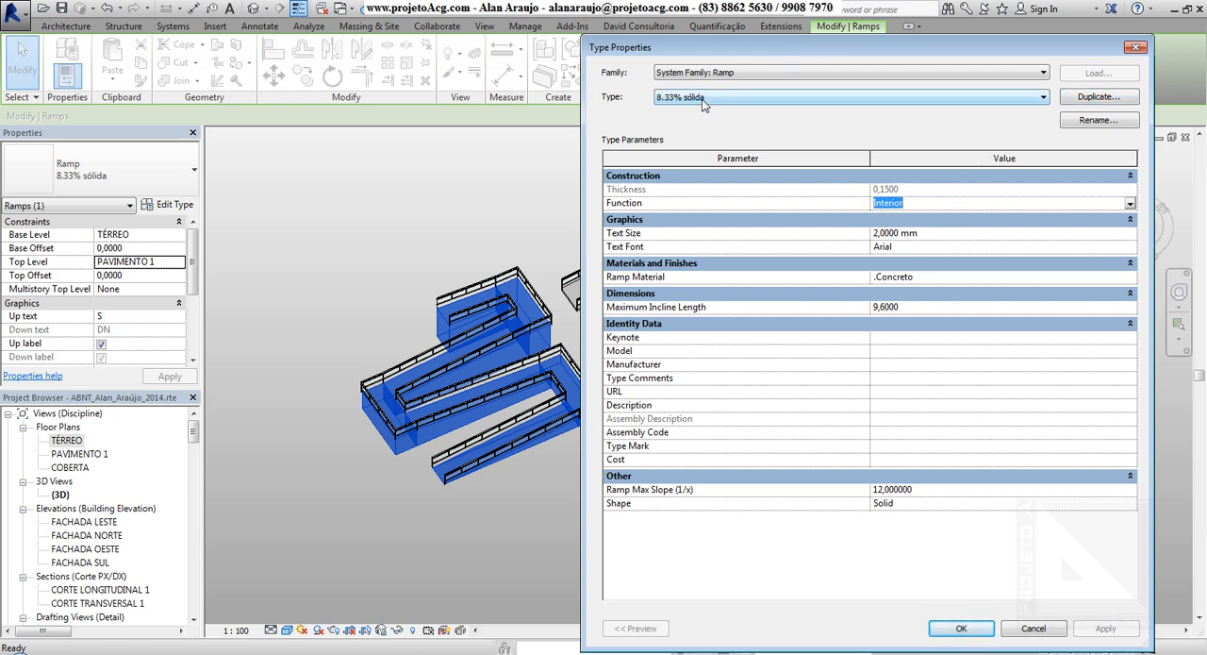
{"action": "left_click", "coordinate": [915, 204]}
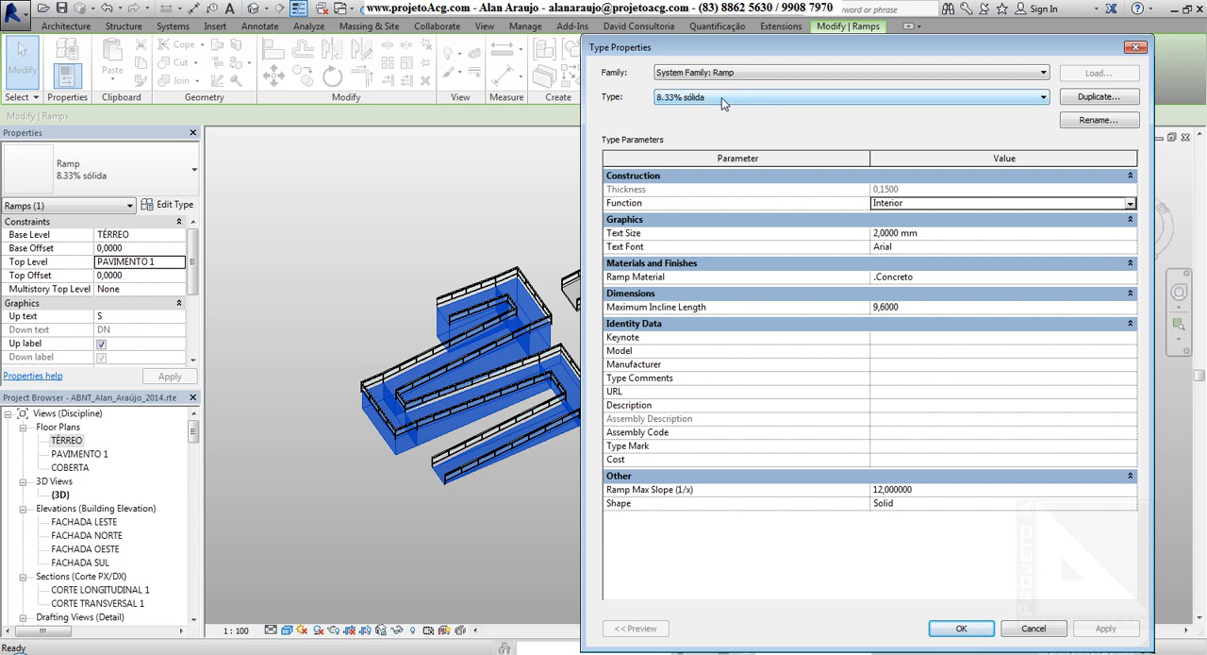
{"action": "left_click", "coordinate": [1131, 507]}
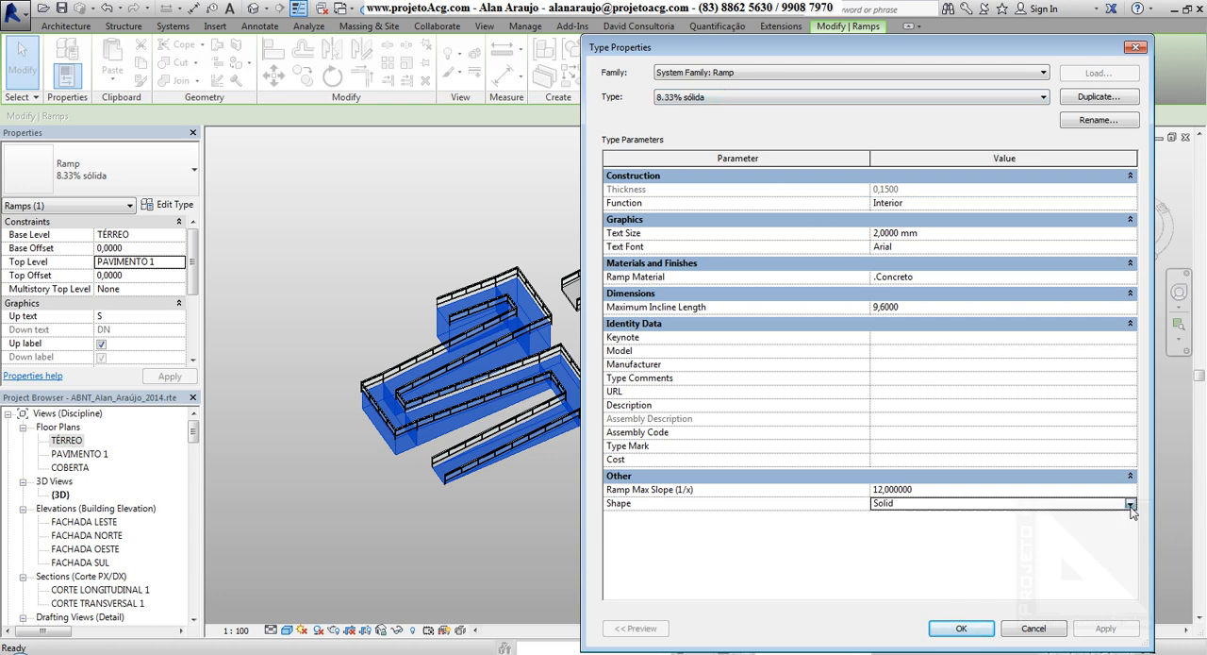
{"action": "left_click", "coordinate": [1131, 506]}
{"action": "left_click", "coordinate": [1097, 528]}
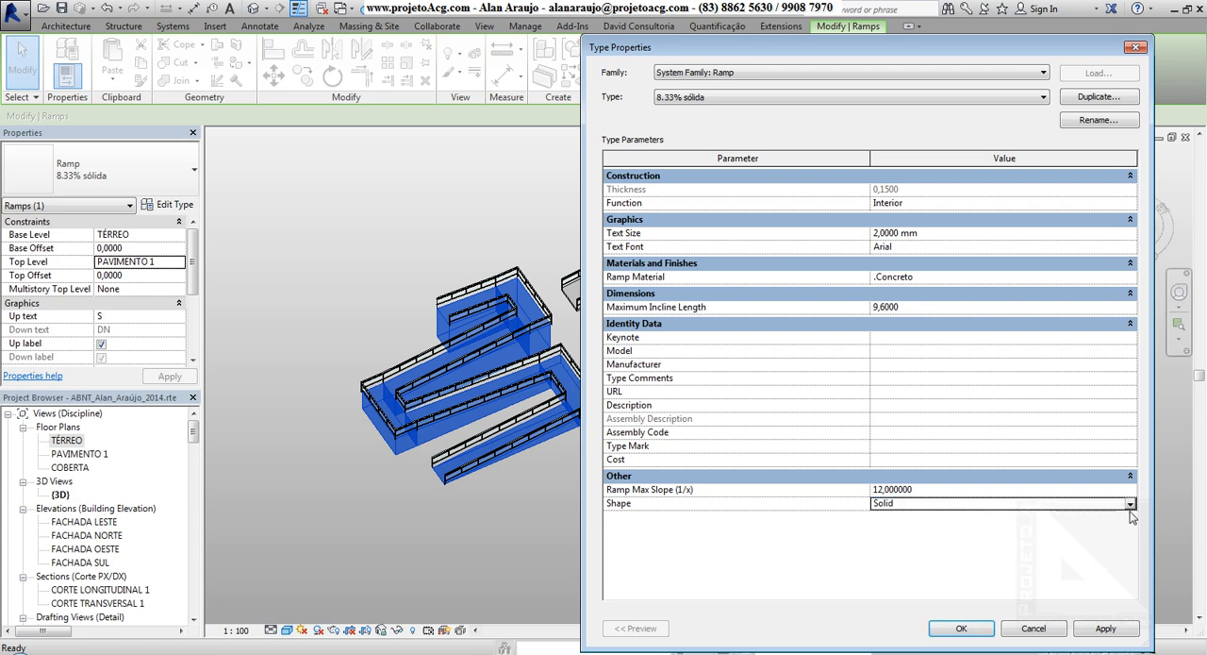
{"action": "left_click", "coordinate": [1132, 505]}
{"action": "left_click", "coordinate": [1065, 517]}
Check the Thickness value of the 8.33% sólida type and set its Shape back to Solid.
{"action": "left_click", "coordinate": [936, 195]}
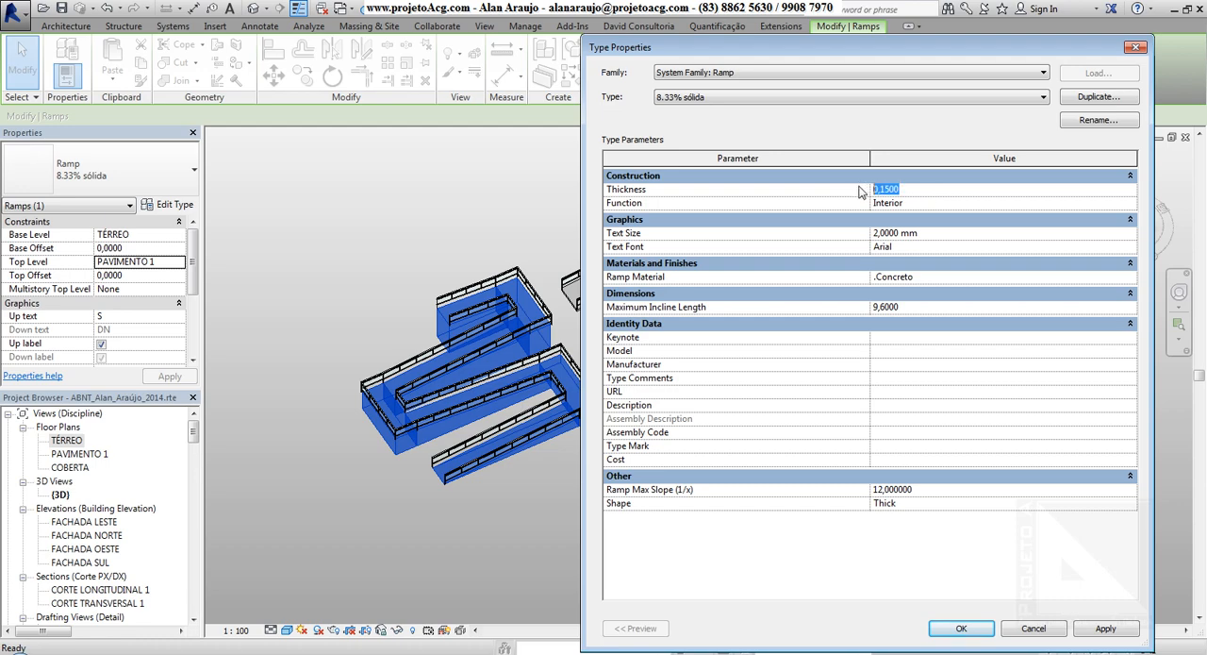
{"action": "left_click_drag", "start_coordinate": [753, 48], "coordinate": [378, 365]}
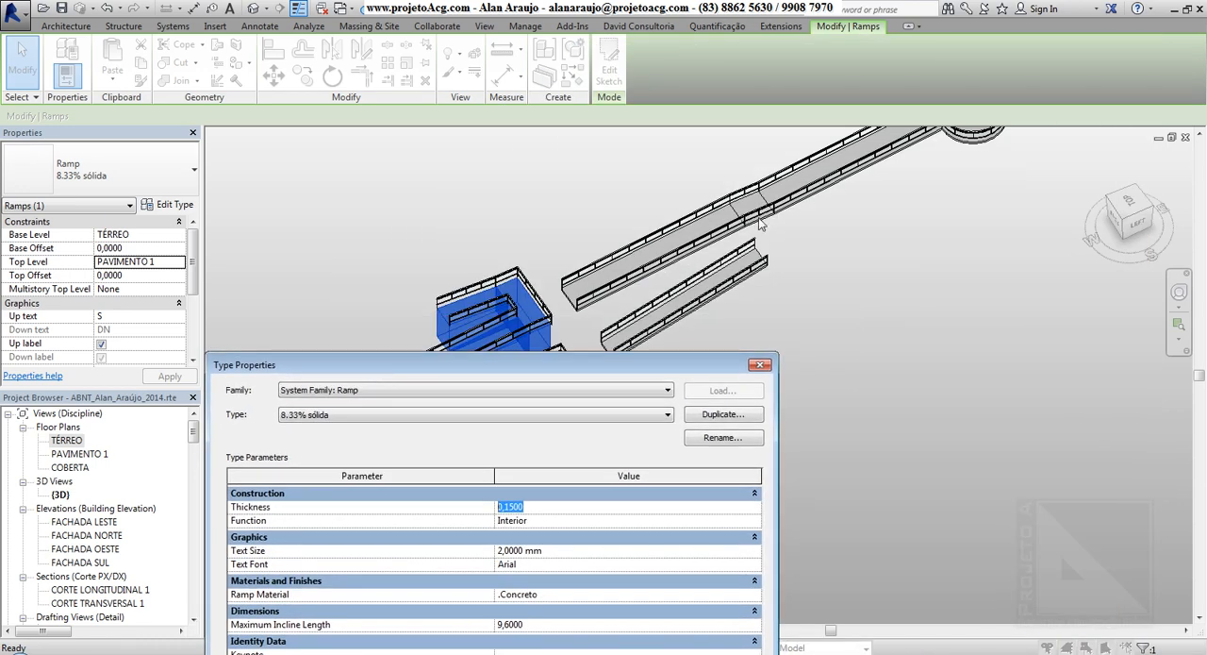
{"action": "left_click_drag", "start_coordinate": [668, 366], "coordinate": [507, 36]}
{"action": "left_click", "coordinate": [596, 490]}
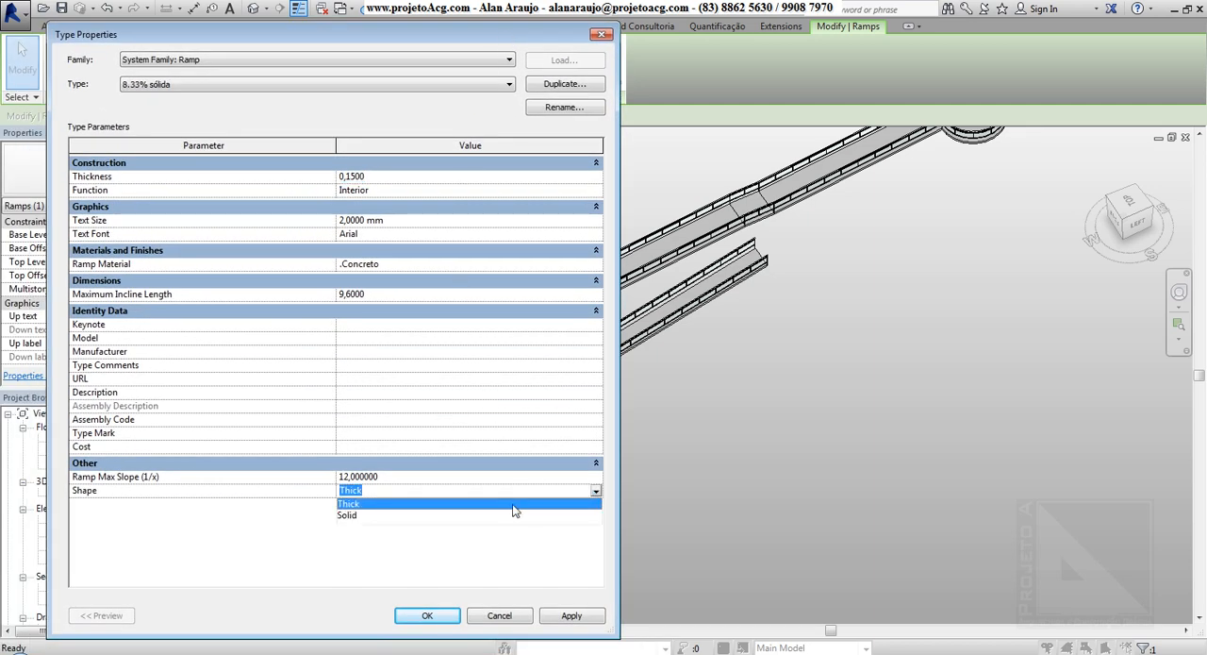
{"action": "left_click", "coordinate": [399, 515]}
Change the switchback ramp's type to 8.33% and confirm the type properties.
{"action": "left_click_drag", "start_coordinate": [380, 36], "coordinate": [971, 75]}
{"action": "left_click", "coordinate": [884, 123]}
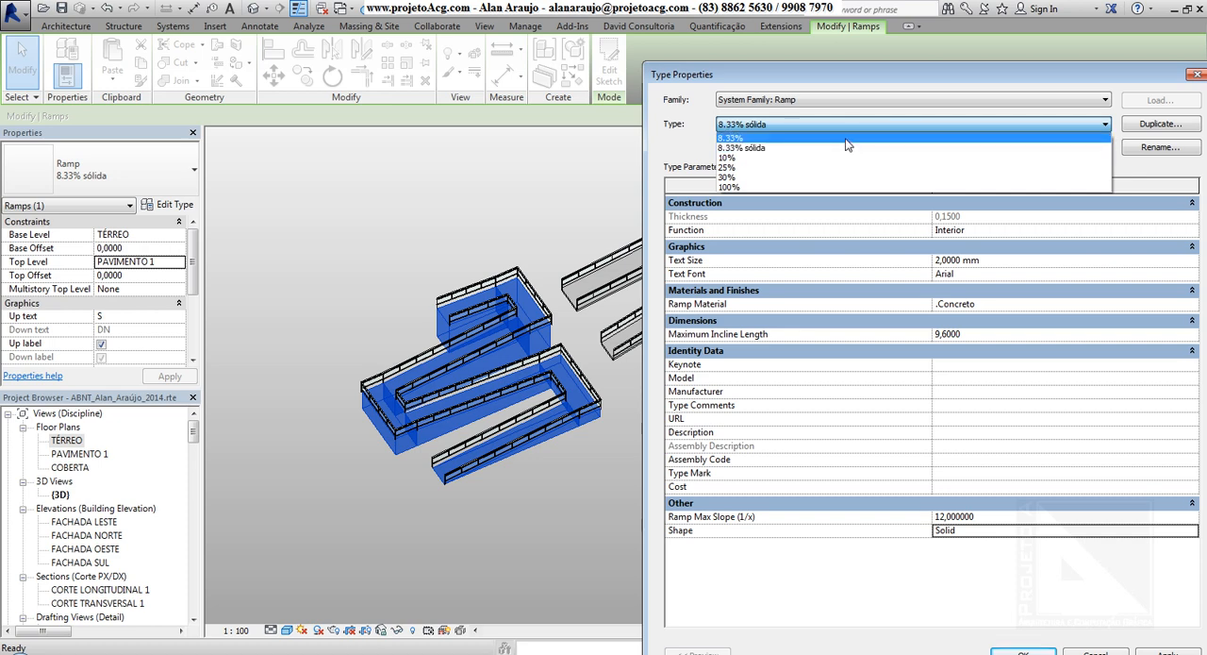
{"action": "left_click", "coordinate": [849, 139]}
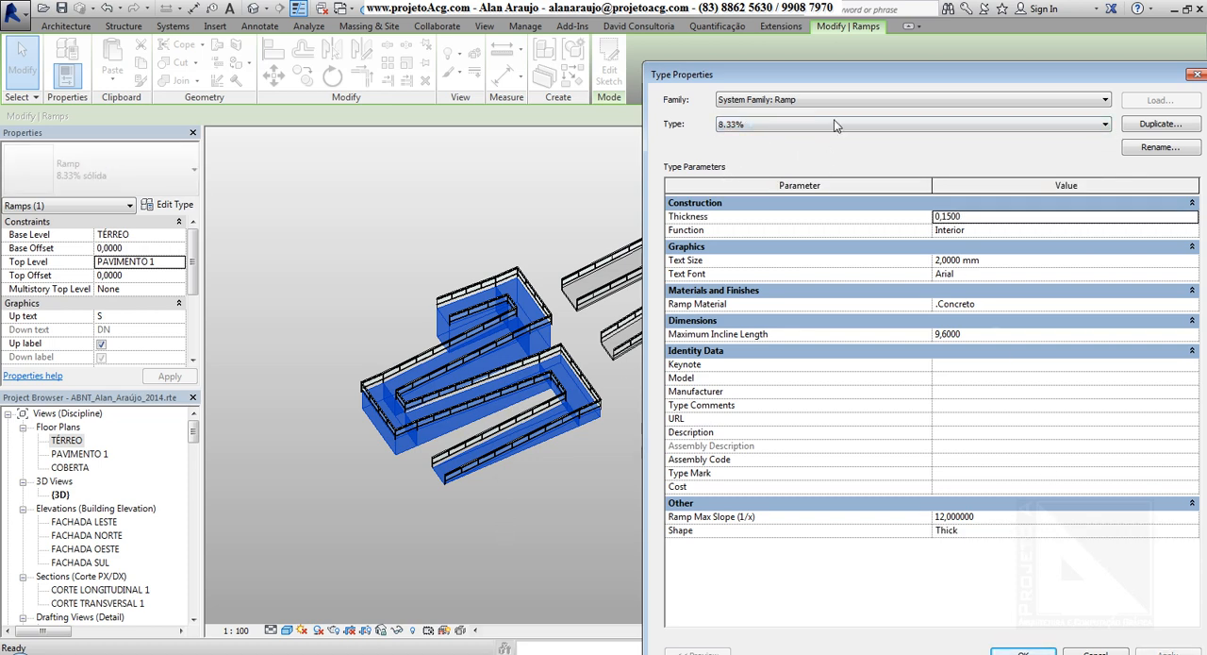
{"action": "left_click_drag", "start_coordinate": [859, 75], "coordinate": [815, 61]}
{"action": "left_click", "coordinate": [978, 641]}
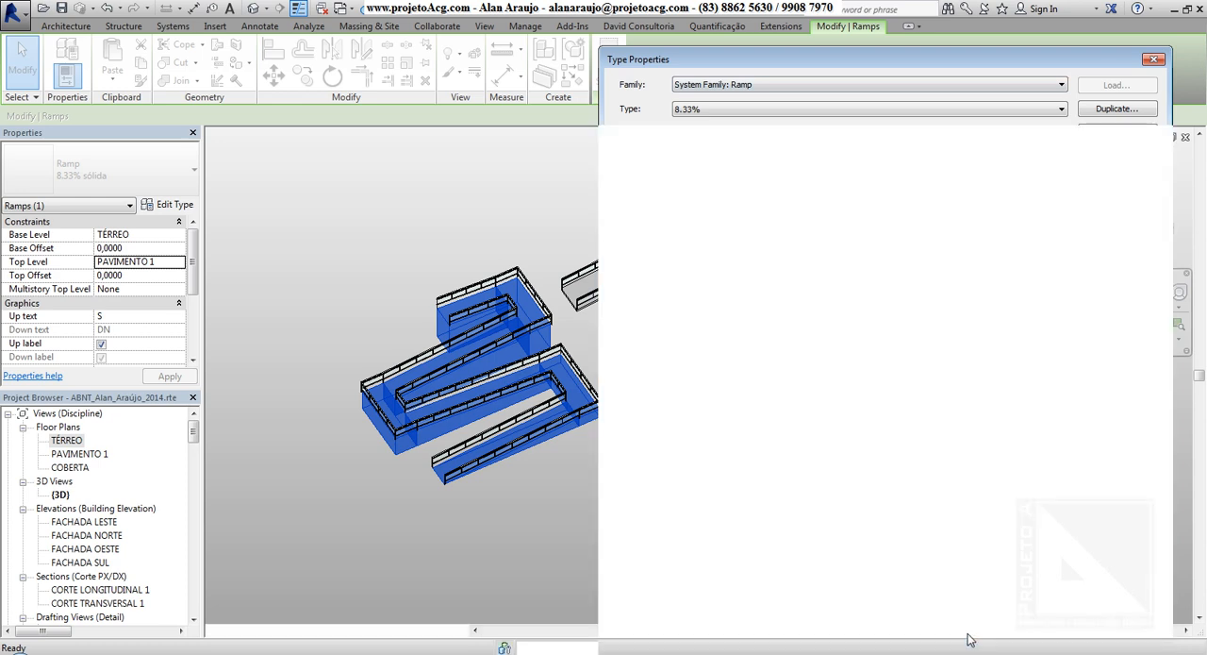
Reopen the switchback ramp's type properties and apply the Solid shape to the 8.33% type.
{"action": "left_click", "coordinate": [160, 205]}
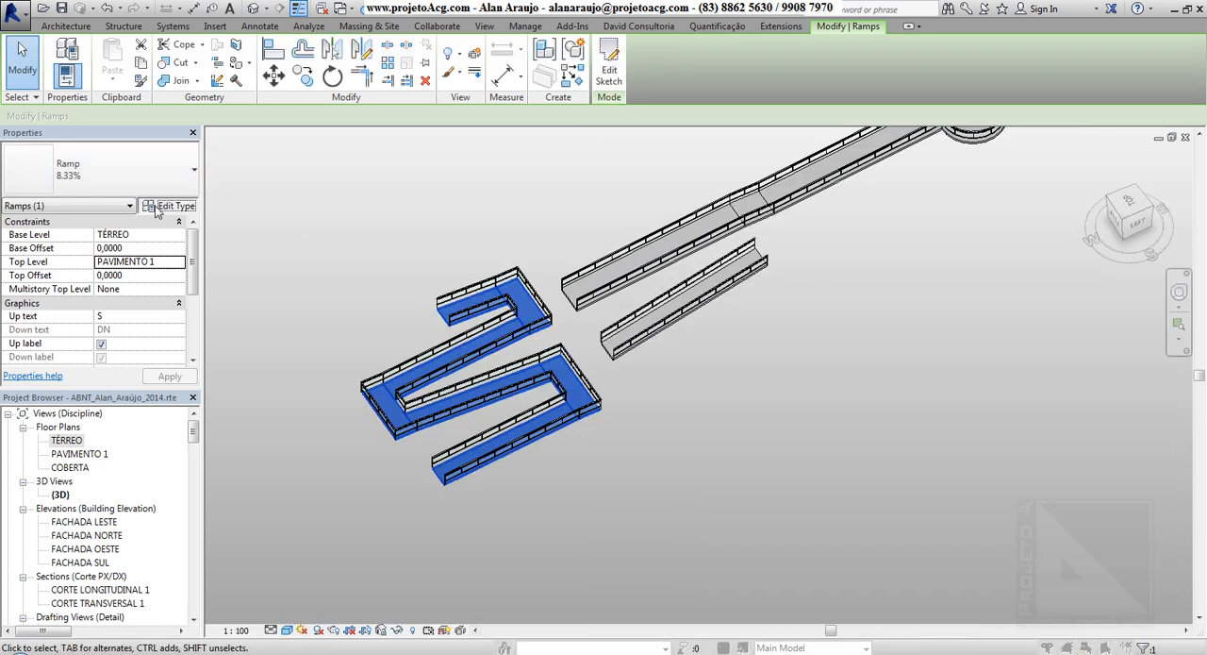
{"action": "left_click", "coordinate": [1148, 507]}
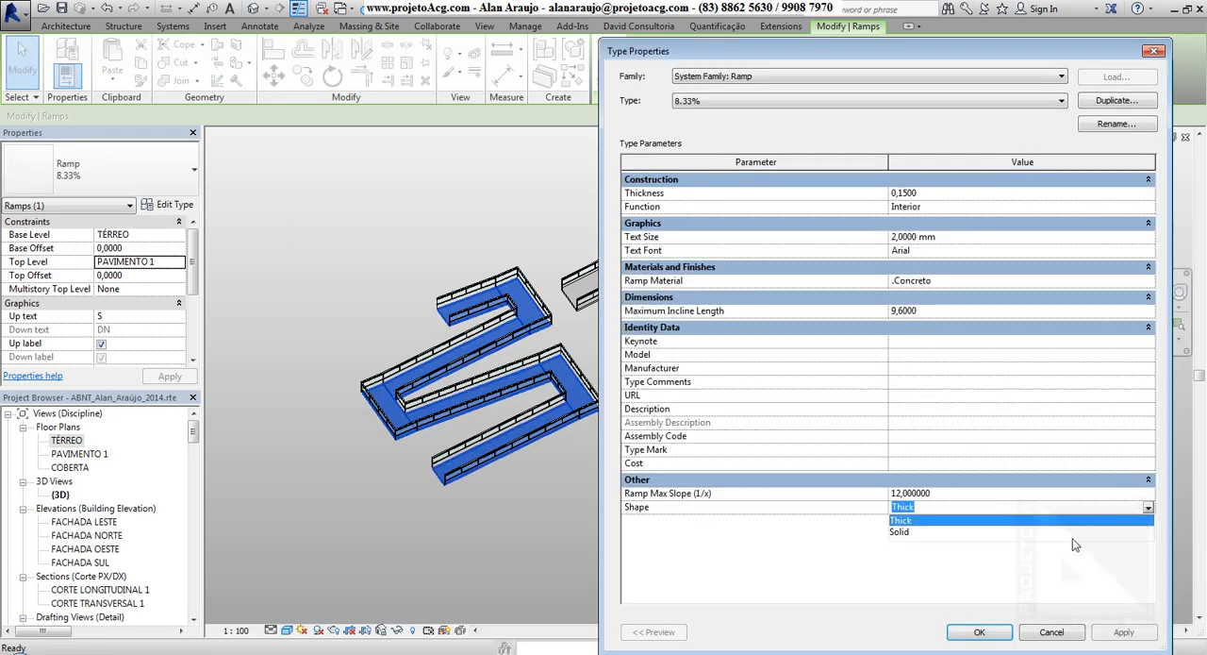
{"action": "left_click", "coordinate": [899, 531]}
{"action": "left_click", "coordinate": [1125, 634]}
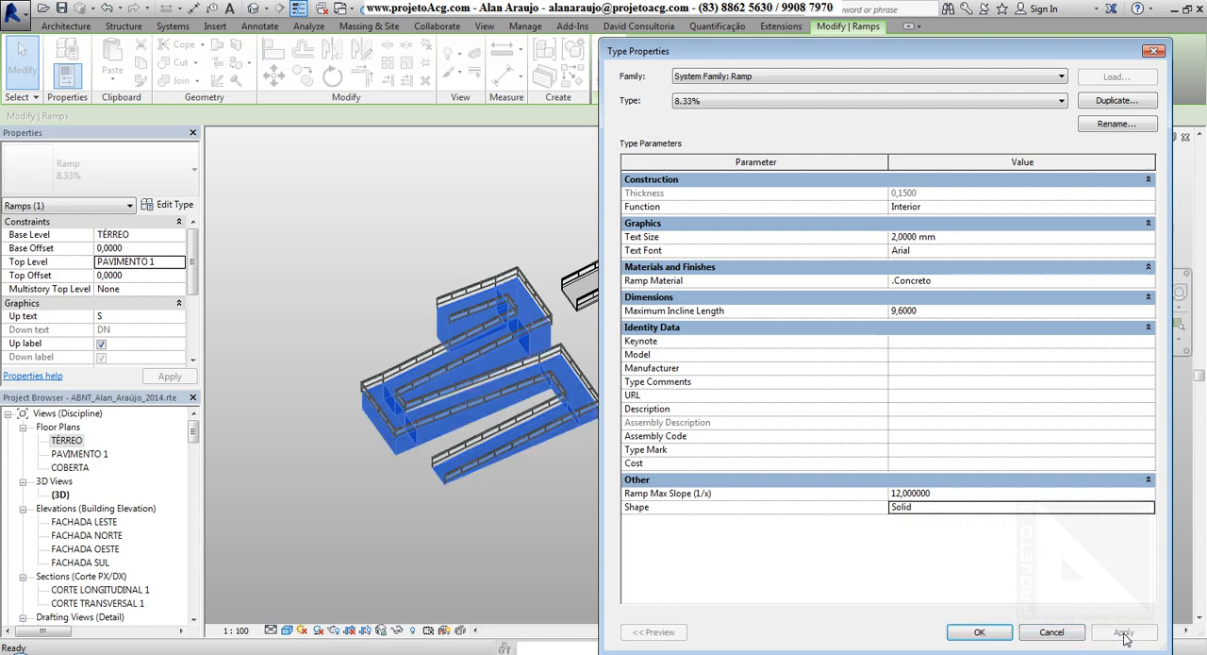
Set the 8.33% type's Shape back to Thick and apply it.
{"action": "left_click", "coordinate": [1150, 509]}
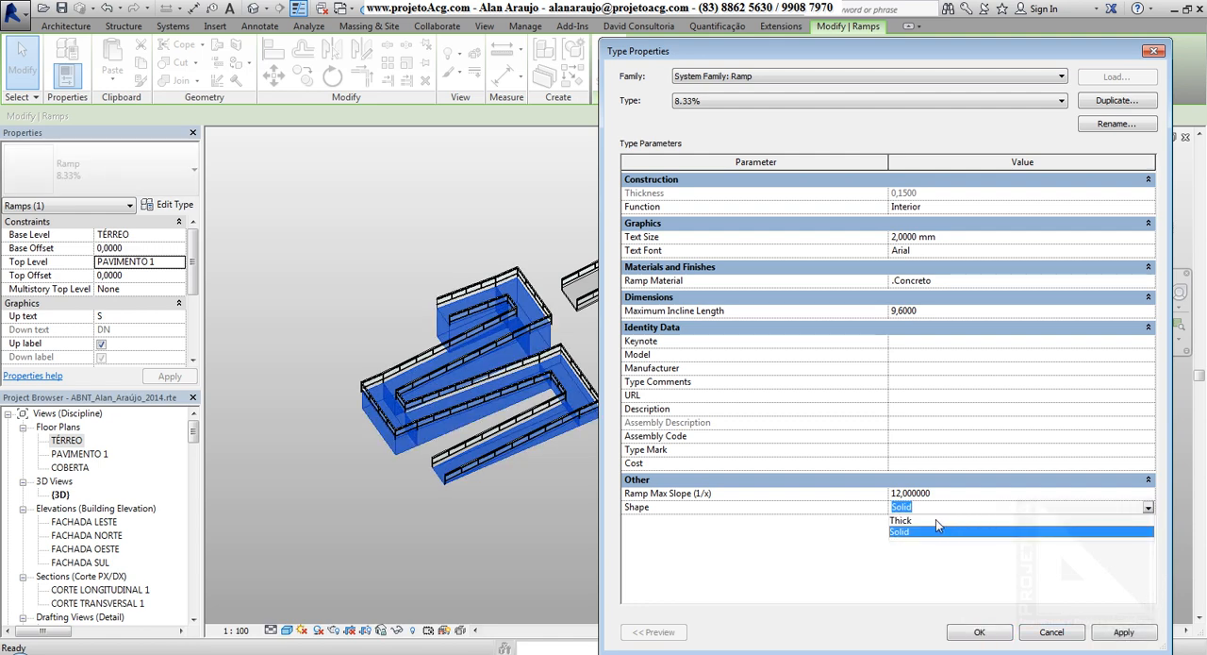
{"action": "left_click", "coordinate": [904, 520]}
{"action": "left_click", "coordinate": [1124, 632]}
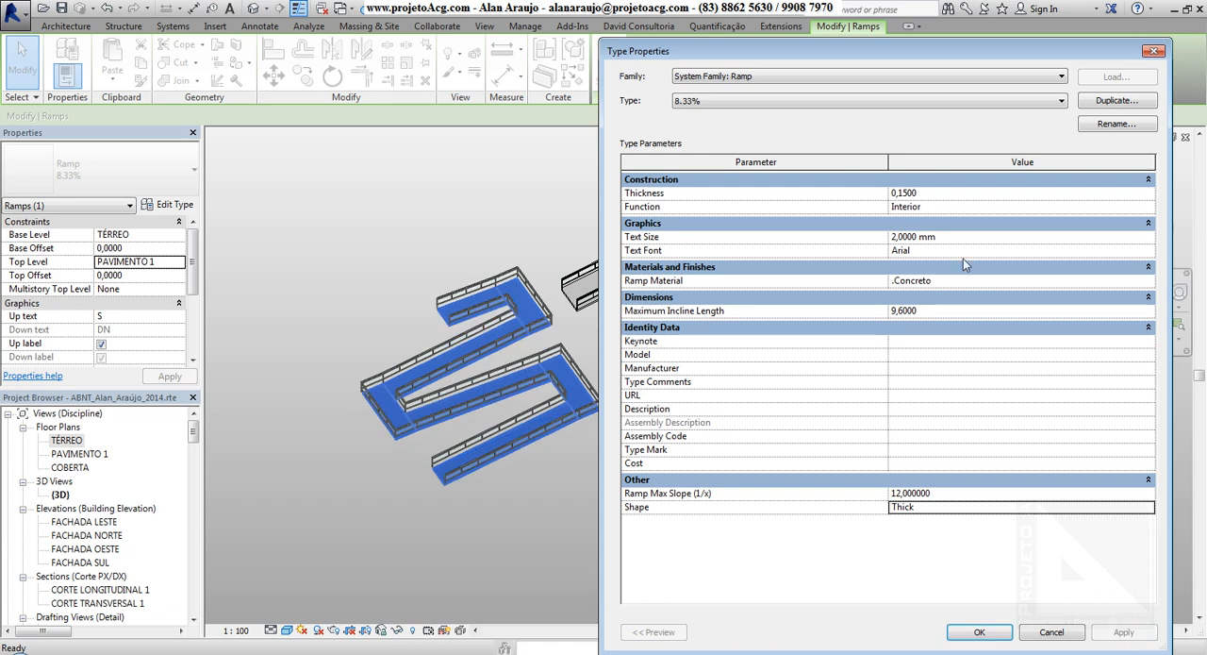
Set the 8.33% type's Thickness to 1 and apply it to the switchback ramp.
{"action": "left_click", "coordinate": [951, 194]}
{"action": "type", "text": "1"}
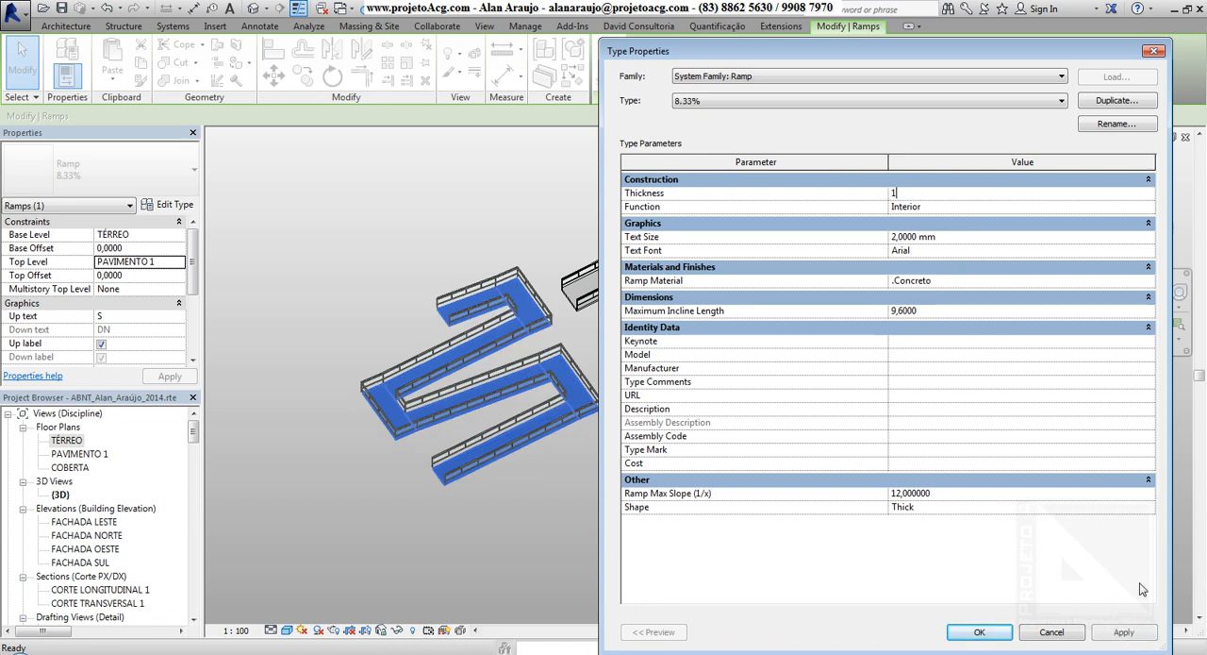
{"action": "left_click", "coordinate": [1125, 632]}
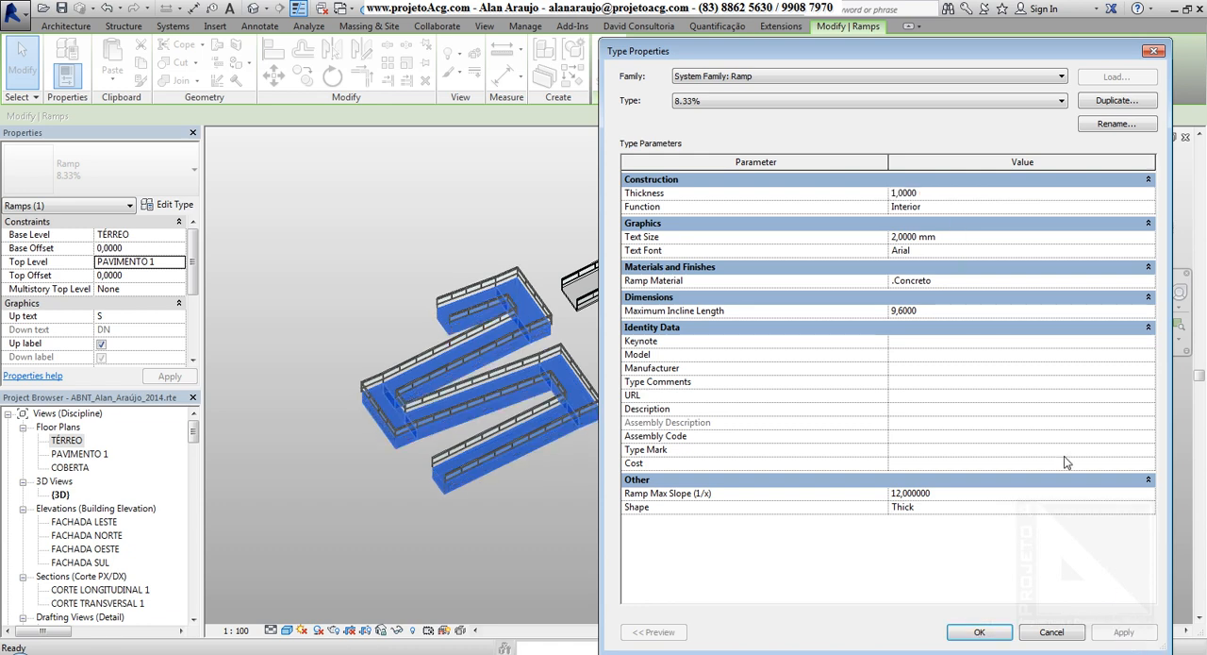
Restore the 8.33% type's Thickness to 0,15 and apply it.
{"action": "left_click", "coordinate": [941, 195]}
{"action": "key", "text": "BackSpace"}
{"action": "type", "text": "0,15"}
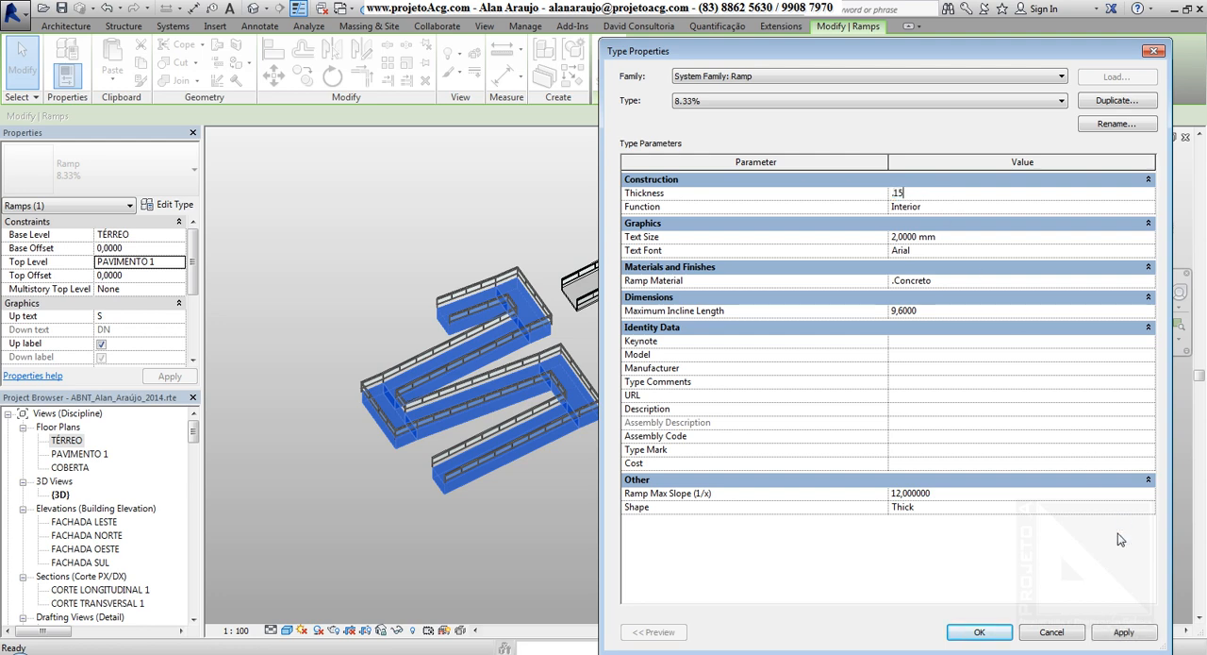
{"action": "left_click", "coordinate": [1124, 632]}
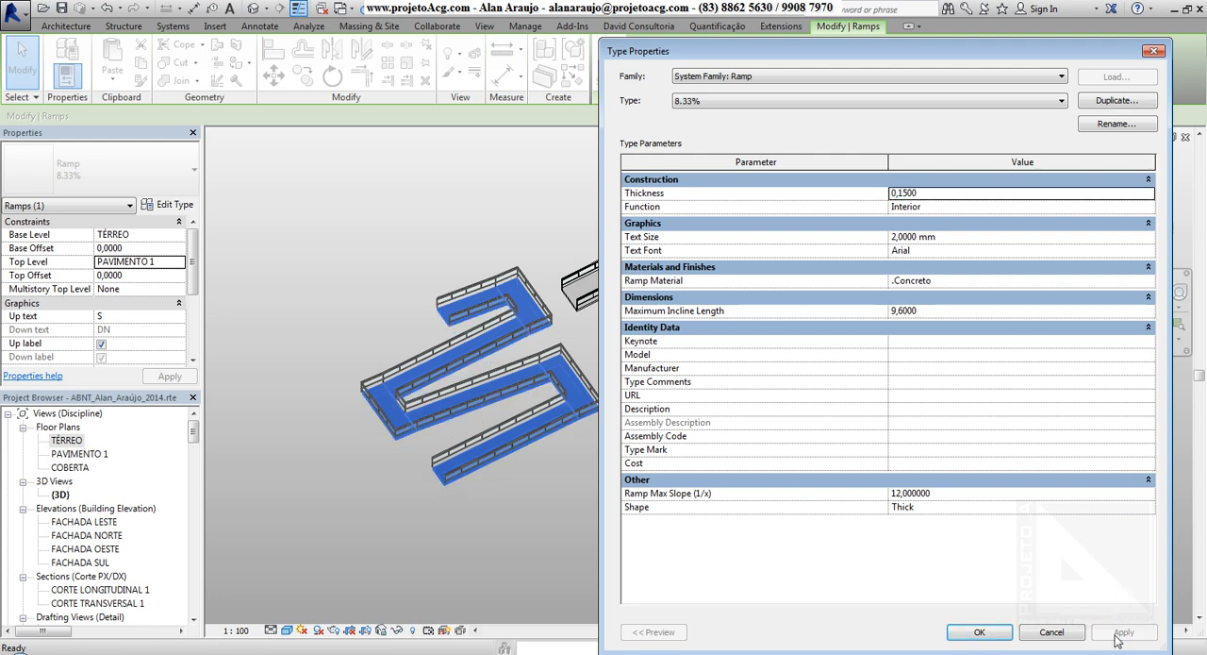
Switch the 8.33% type's Function to Exterior and return it to Interior.
{"action": "left_click", "coordinate": [971, 208]}
{"action": "left_click", "coordinate": [1149, 208]}
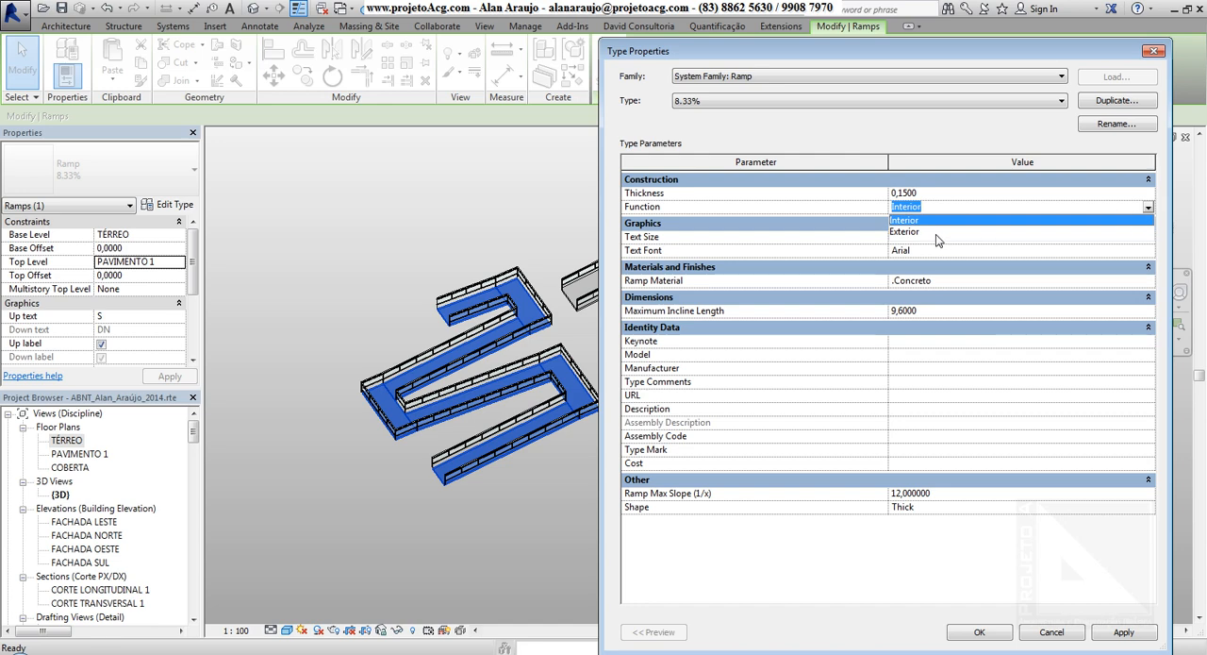
{"action": "left_click", "coordinate": [943, 231]}
{"action": "left_click", "coordinate": [1148, 208]}
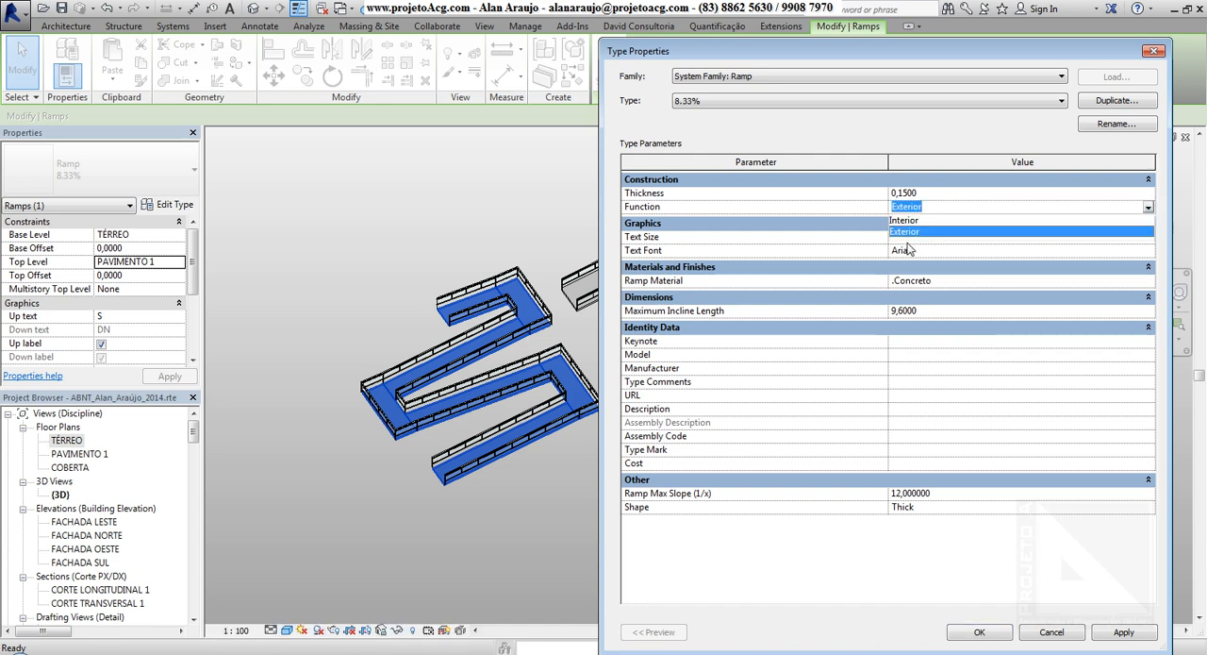
{"action": "left_click", "coordinate": [906, 217]}
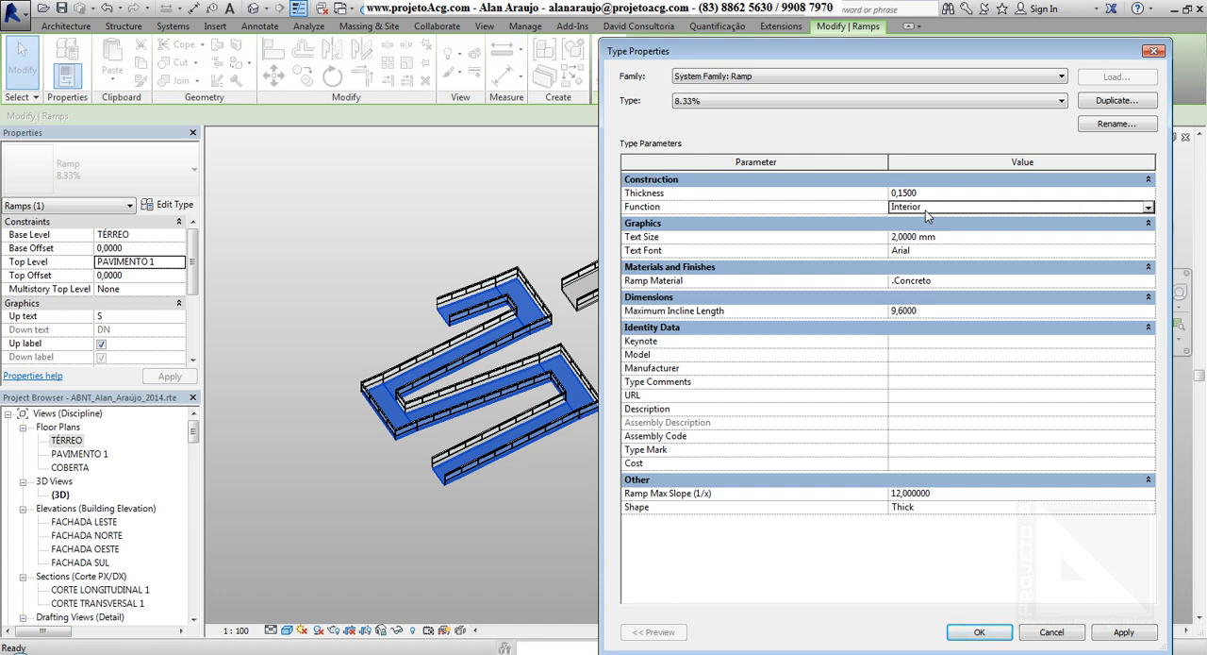
Examine the Text Size and Text Font of the 8.33% type and close its type properties.
{"action": "left_click", "coordinate": [946, 237]}
{"action": "left_click", "coordinate": [956, 247]}
{"action": "left_click", "coordinate": [953, 238]}
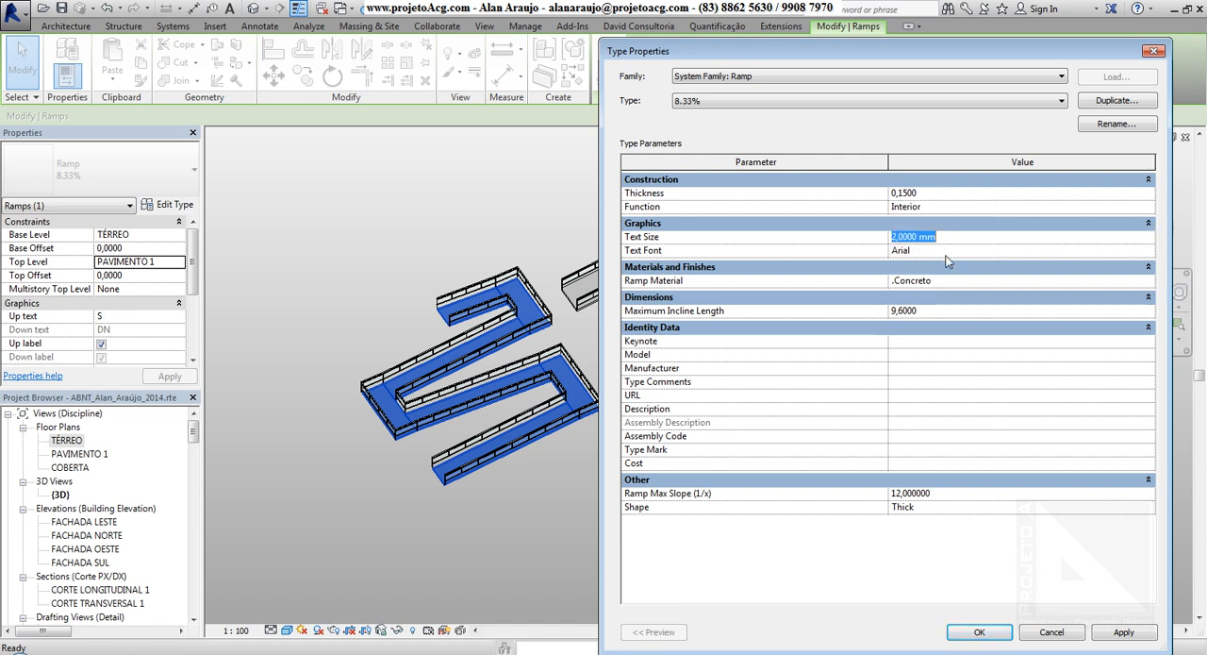
{"action": "left_click", "coordinate": [953, 251]}
{"action": "left_click", "coordinate": [954, 238]}
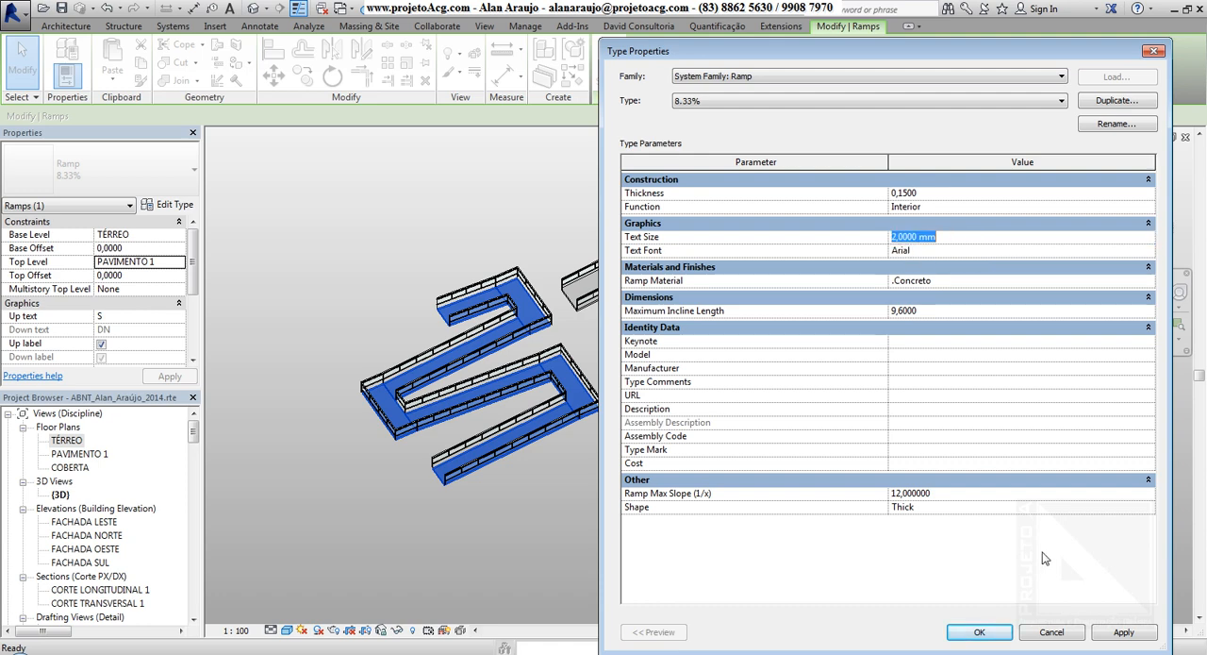
{"action": "left_click", "coordinate": [980, 636]}
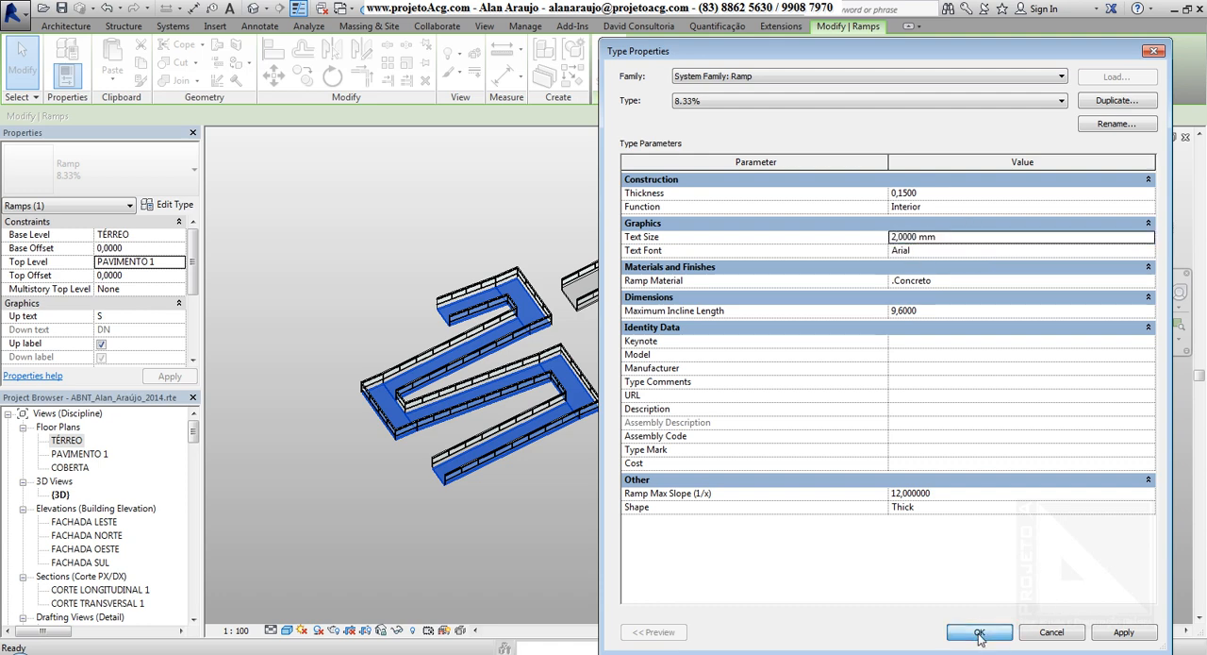
{"action": "left_click", "coordinate": [934, 251]}
{"action": "left_click", "coordinate": [980, 632]}
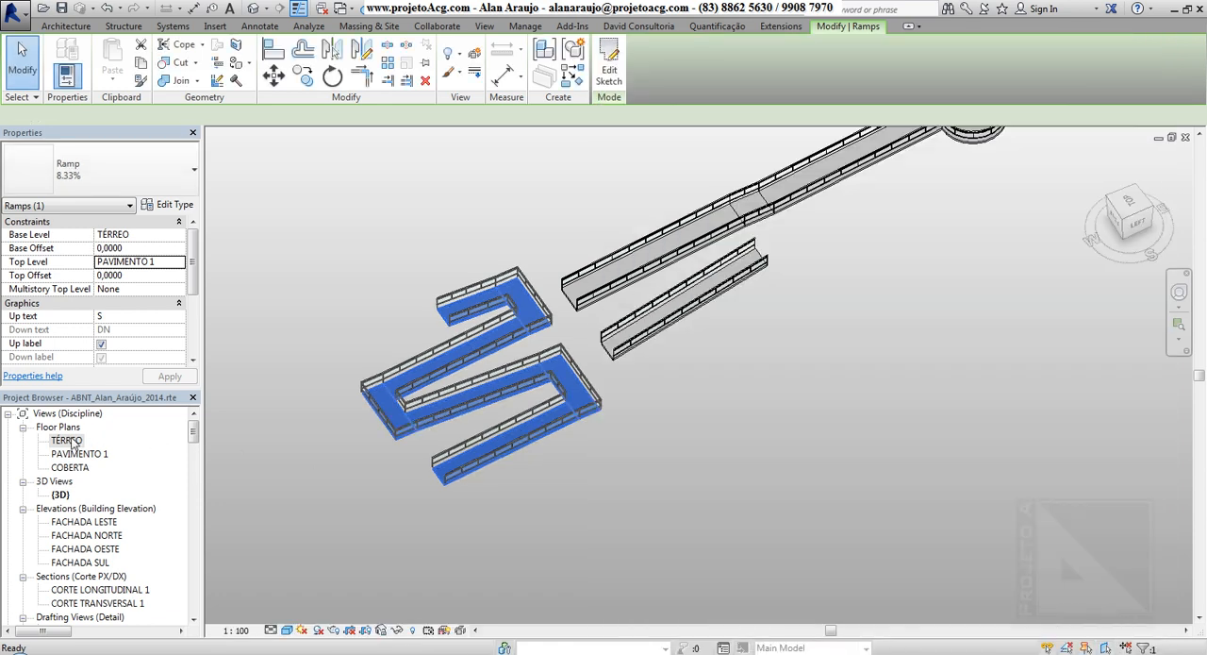
Select the 10% ramp in the TÉRREO floor plan and set its Up text to "sobe".
{"action": "double_click", "coordinate": [67, 440]}
{"action": "scroll", "coordinate": [425, 312], "scroll_direction": "up", "scroll_amount": 6}
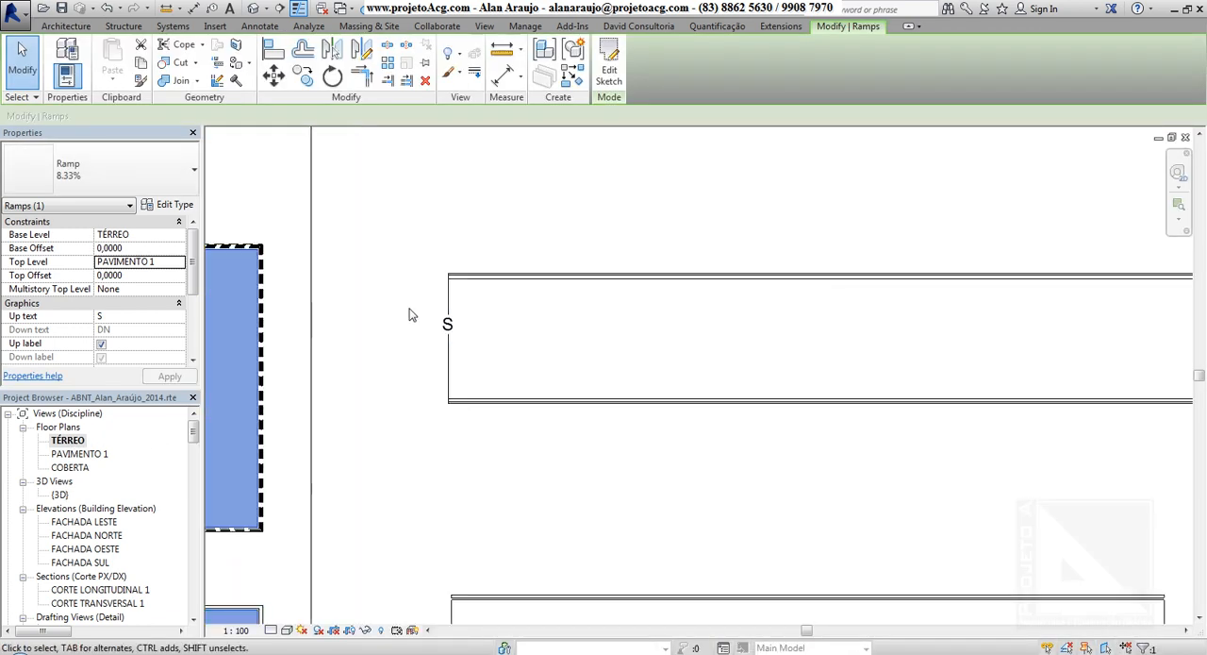
{"action": "left_click", "coordinate": [480, 361]}
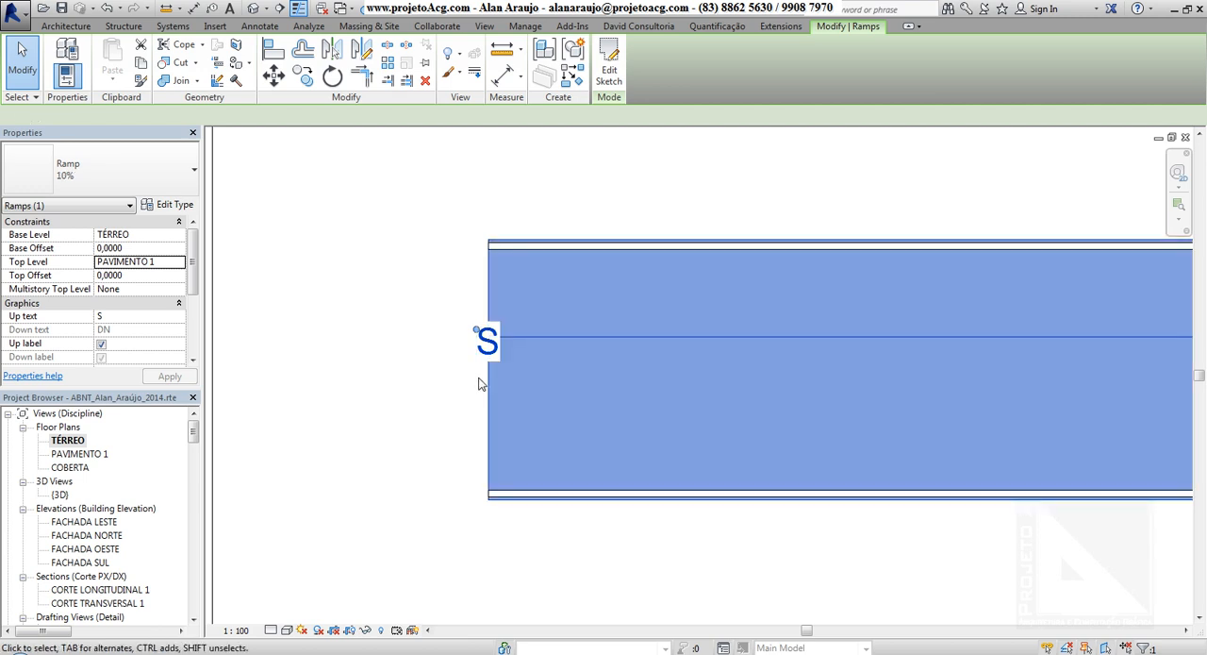
{"action": "left_click", "coordinate": [149, 324]}
{"action": "double_click", "coordinate": [155, 324]}
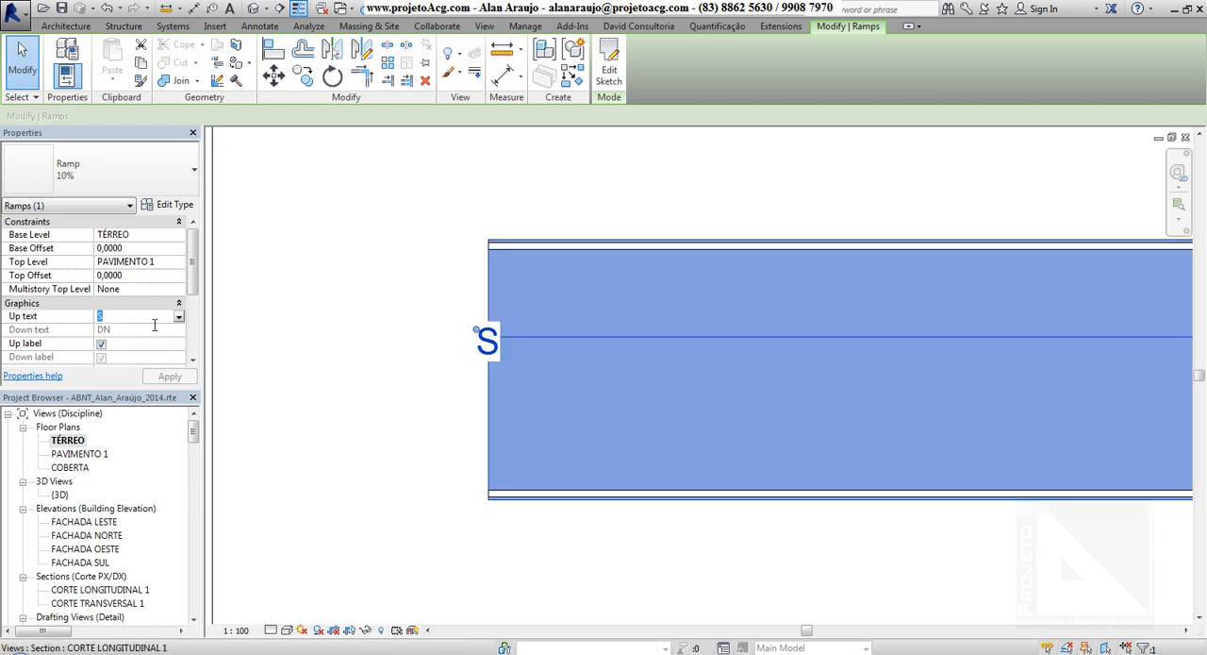
{"action": "type", "text": "sobe"}
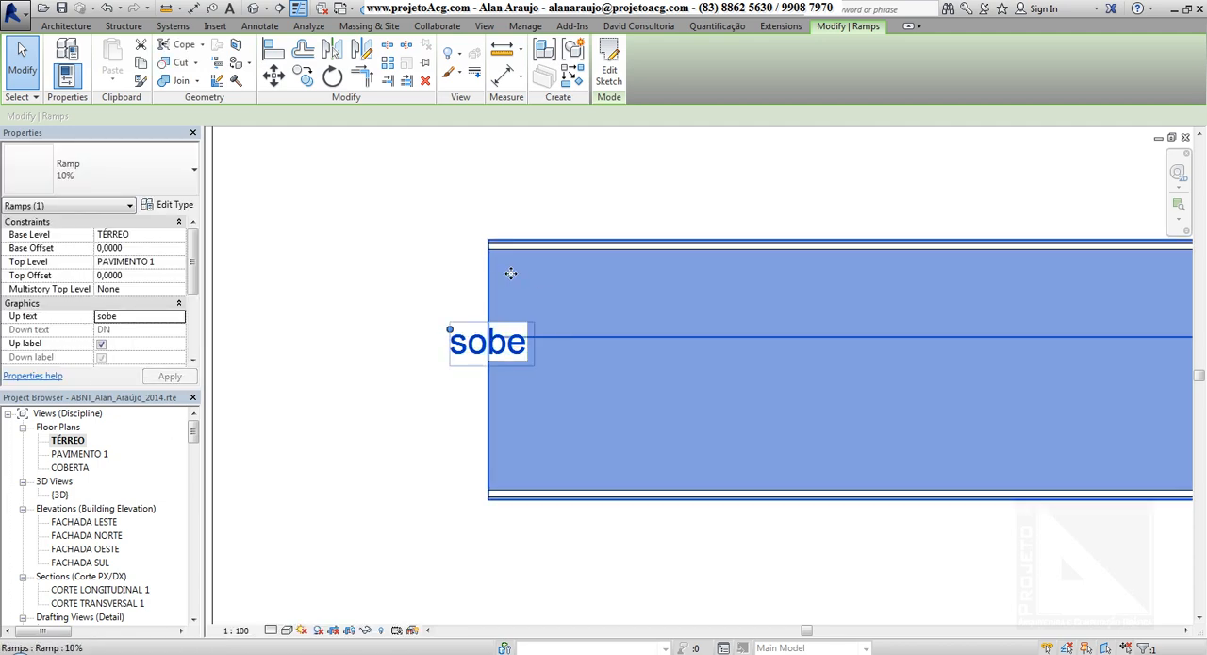
Open the 10% ramp's type properties and examine its text size, text font and ramp material selection.
{"action": "left_click", "coordinate": [173, 207]}
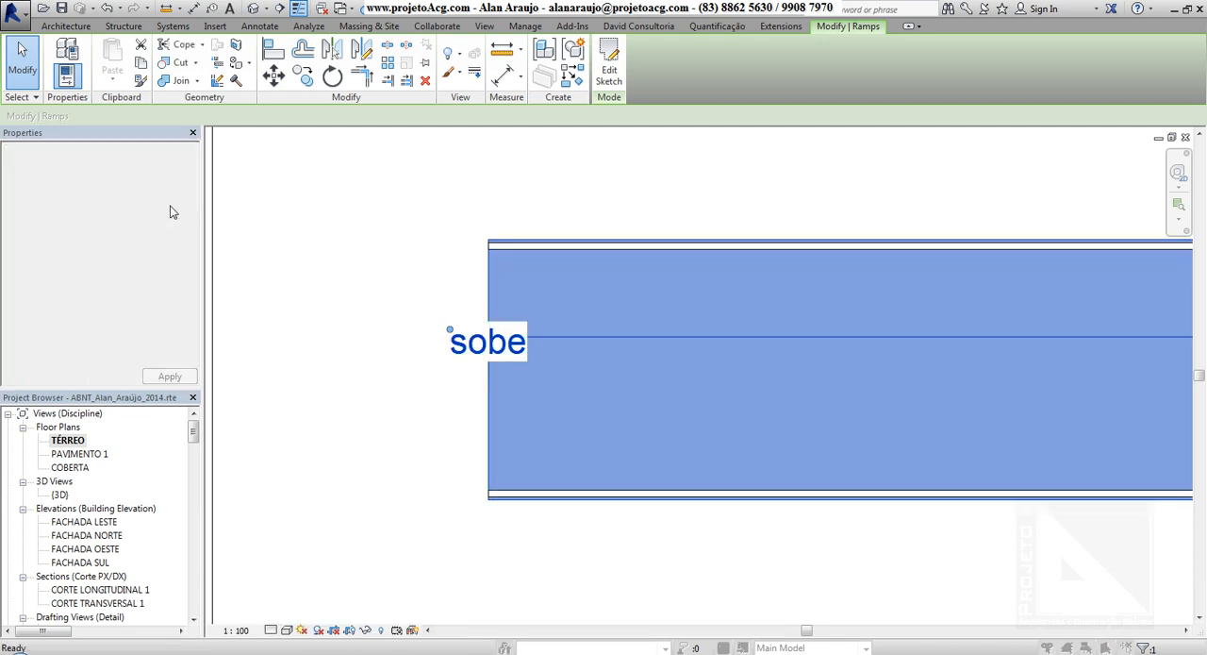
{"action": "left_click", "coordinate": [962, 238]}
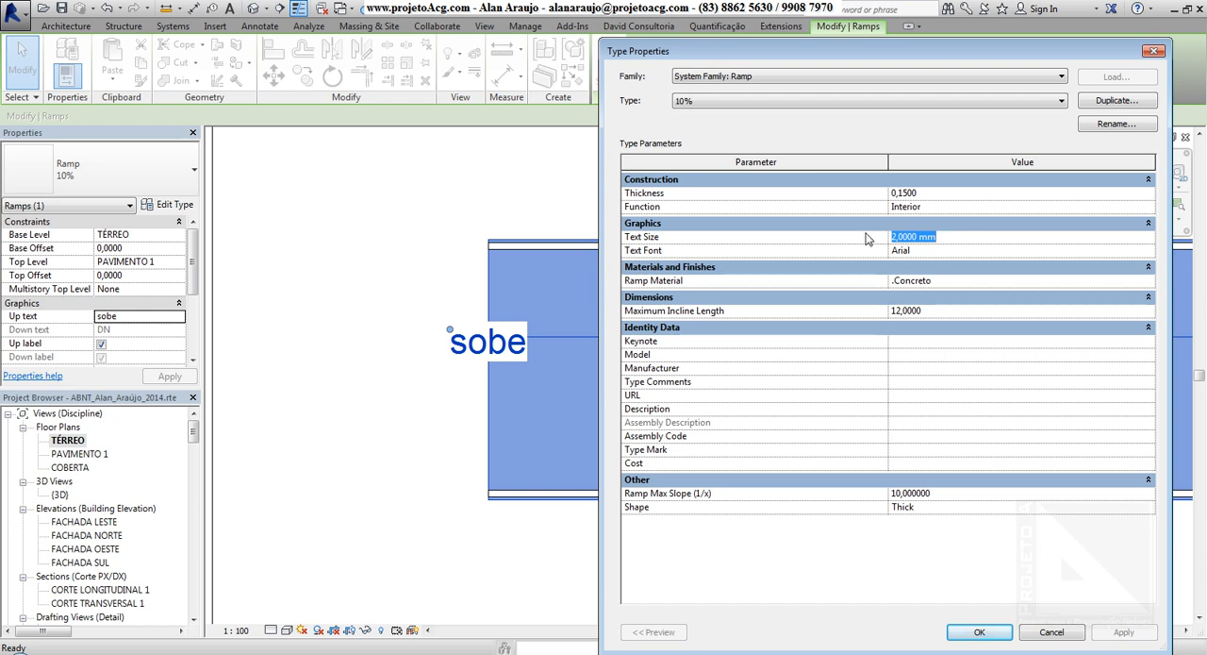
{"action": "left_click", "coordinate": [934, 251]}
{"action": "left_click", "coordinate": [962, 279]}
{"action": "left_click", "coordinate": [1151, 281]}
{"action": "left_click", "coordinate": [863, 581]}
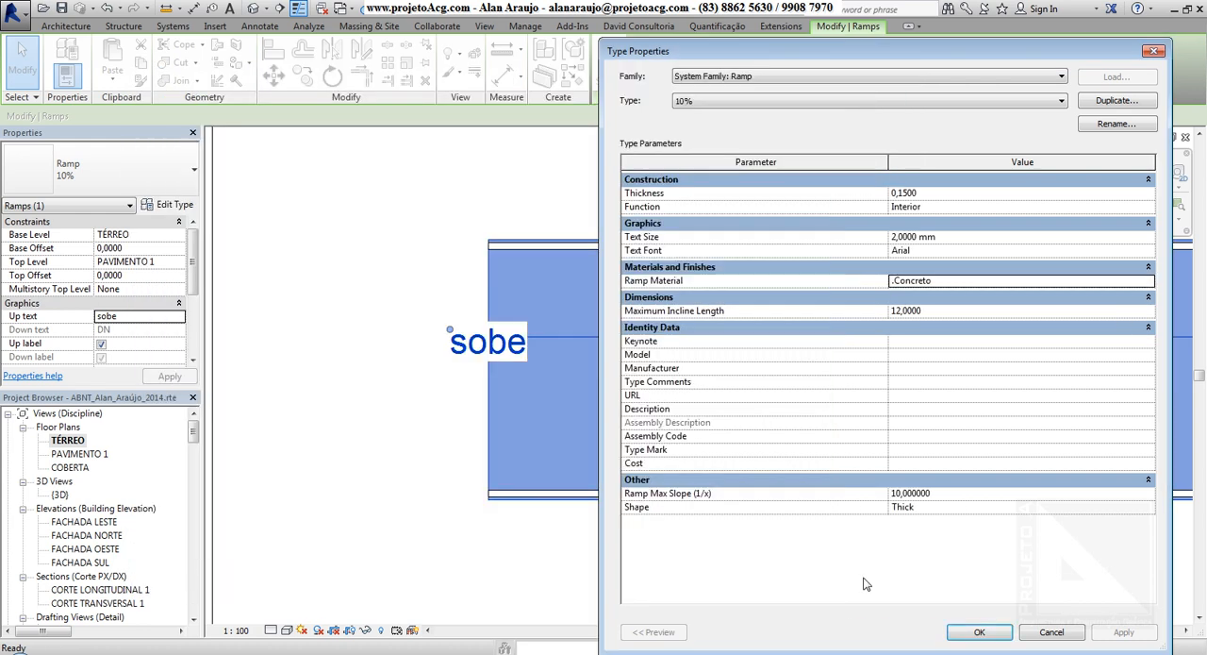
Examine the 10% type's Maximum Incline Length, open Calculator and Notepad, and write the slope as 10 over 100 in Notepad.
{"action": "left_click", "coordinate": [953, 312]}
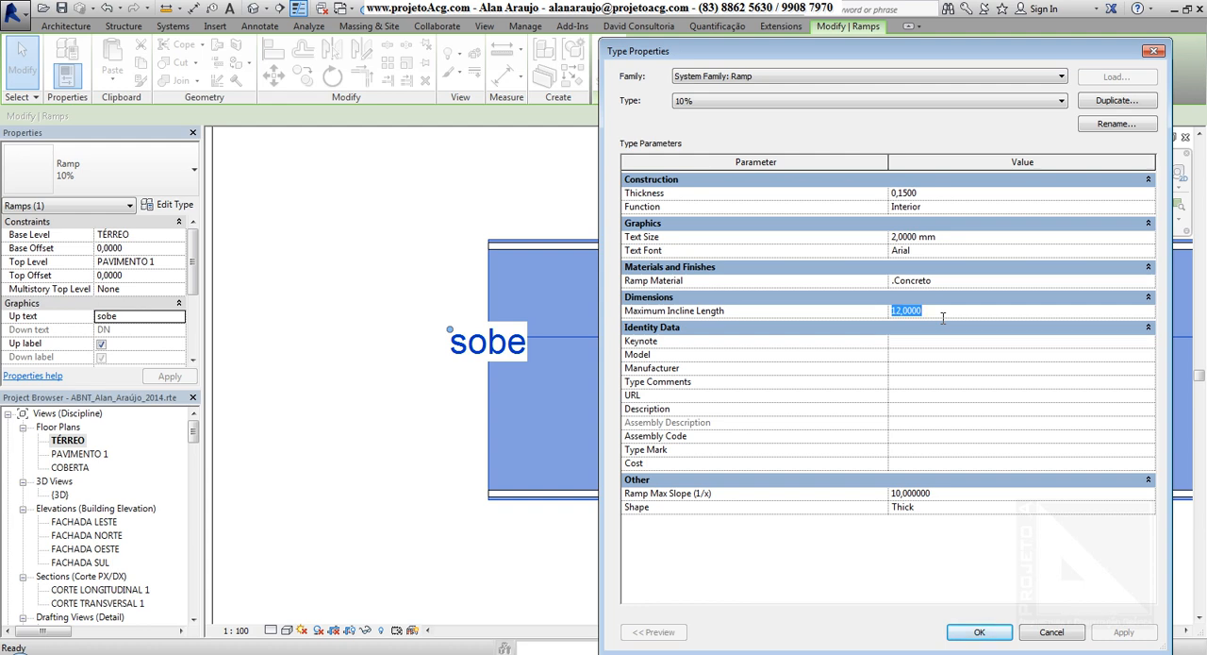
{"action": "left_click", "coordinate": [25, 651]}
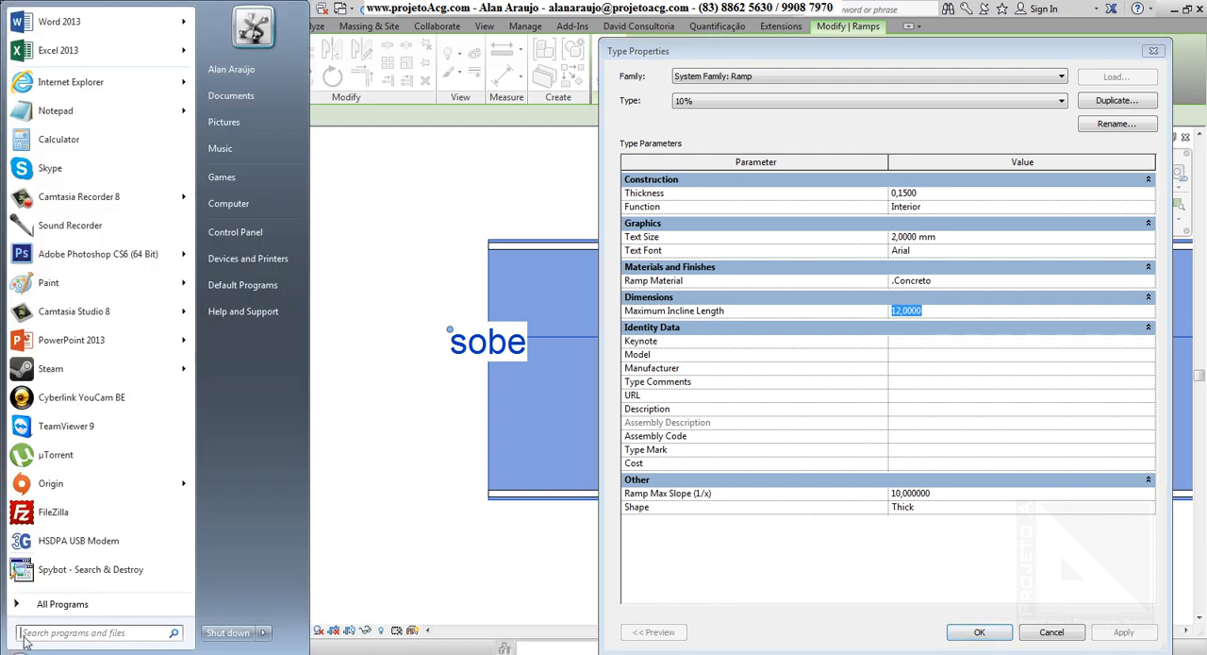
{"action": "left_click", "coordinate": [85, 141]}
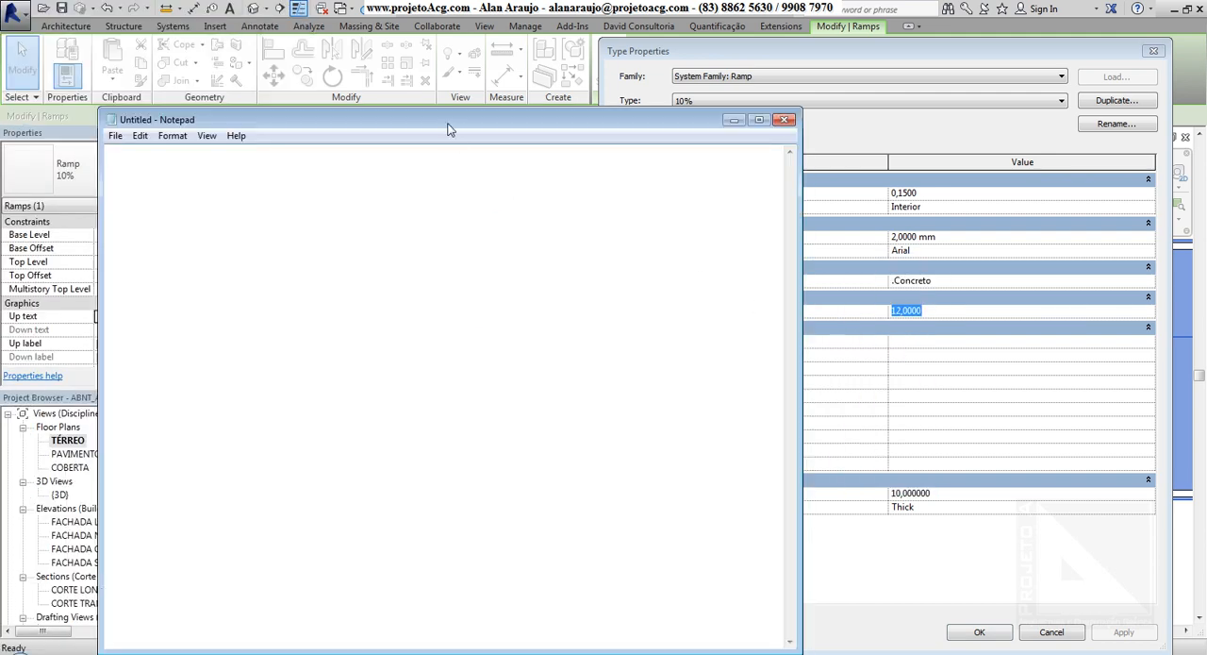
{"action": "left_click_drag", "start_coordinate": [448, 124], "coordinate": [638, 299]}
{"action": "left_click_drag", "start_coordinate": [429, 269], "coordinate": [250, 210]}
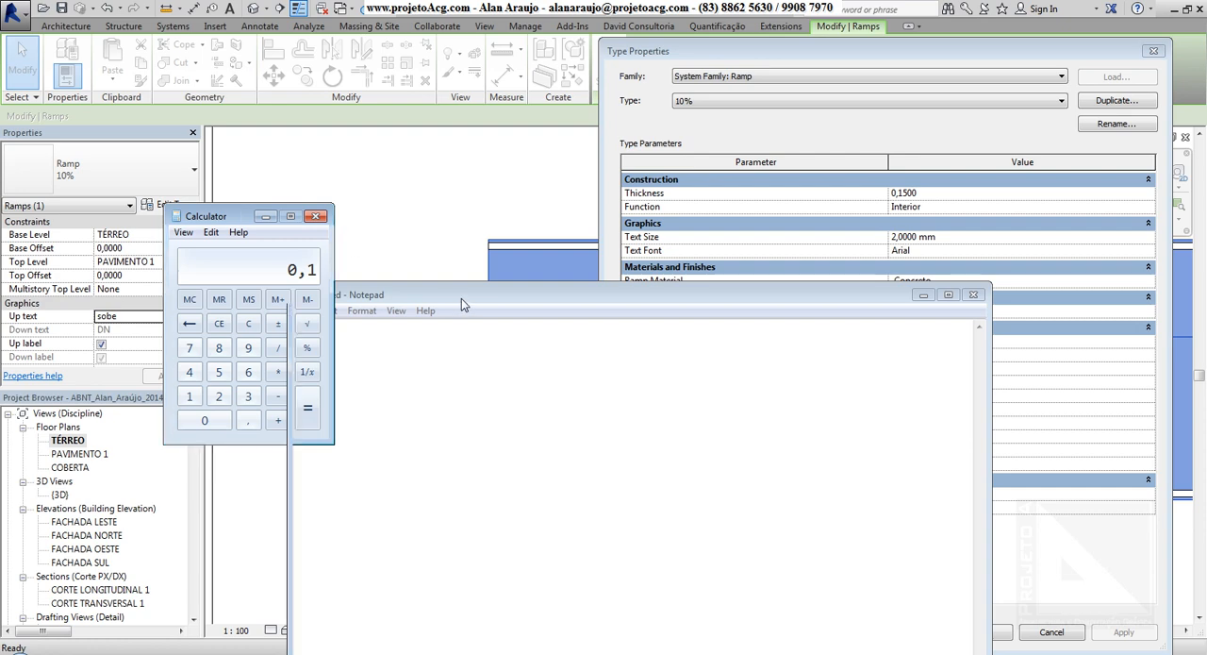
{"action": "left_click_drag", "start_coordinate": [462, 298], "coordinate": [317, 91]}
{"action": "left_click_drag", "start_coordinate": [857, 318], "coordinate": [586, 282]}
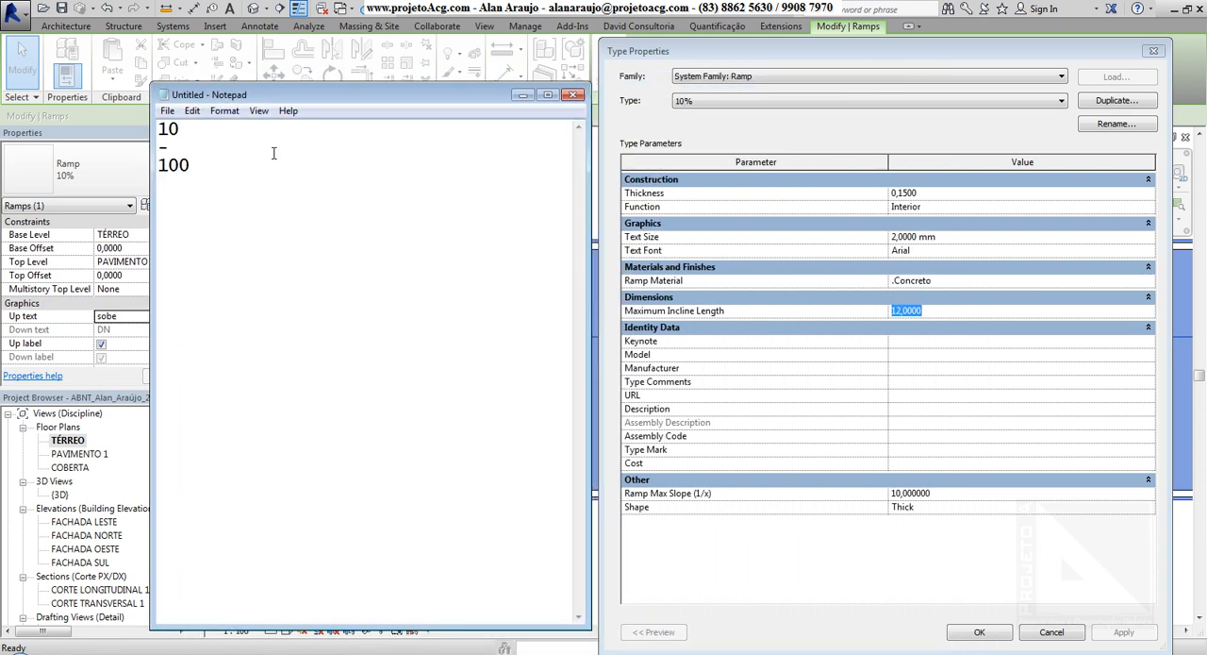
Clear the slope fraction from the Notepad document and minimise Notepad.
{"action": "key", "text": "ctrl+a"}
{"action": "key", "text": "Delete"}
{"action": "left_click_drag", "start_coordinate": [474, 98], "coordinate": [618, 117]}
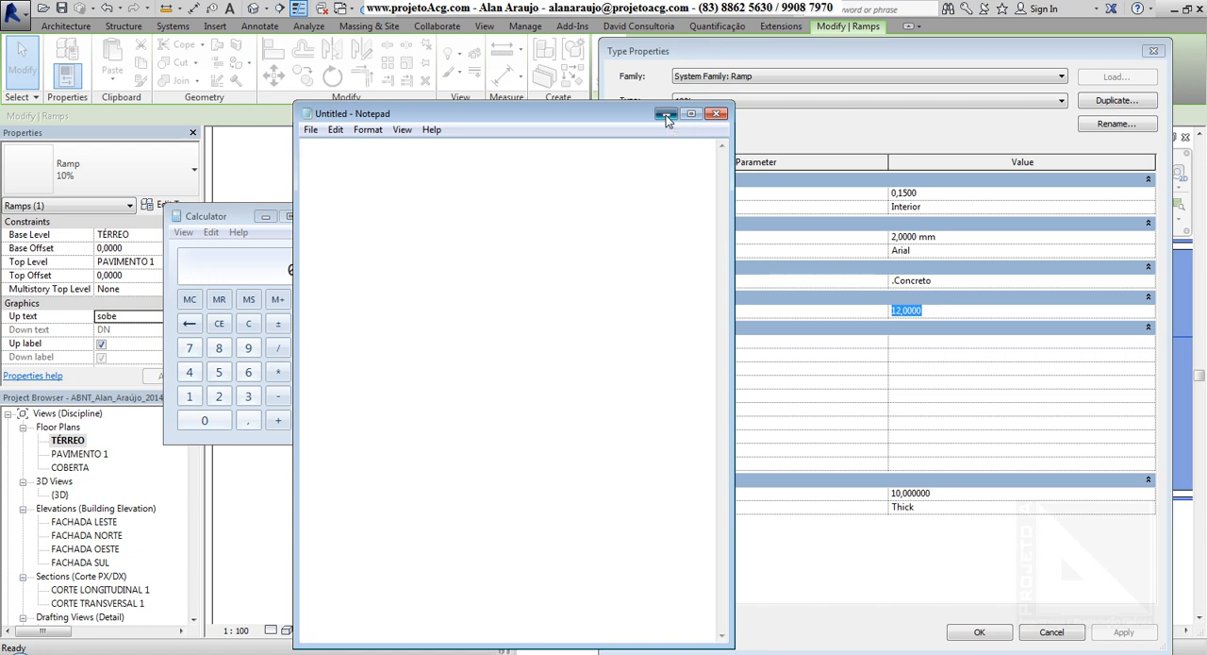
{"action": "left_click", "coordinate": [666, 114]}
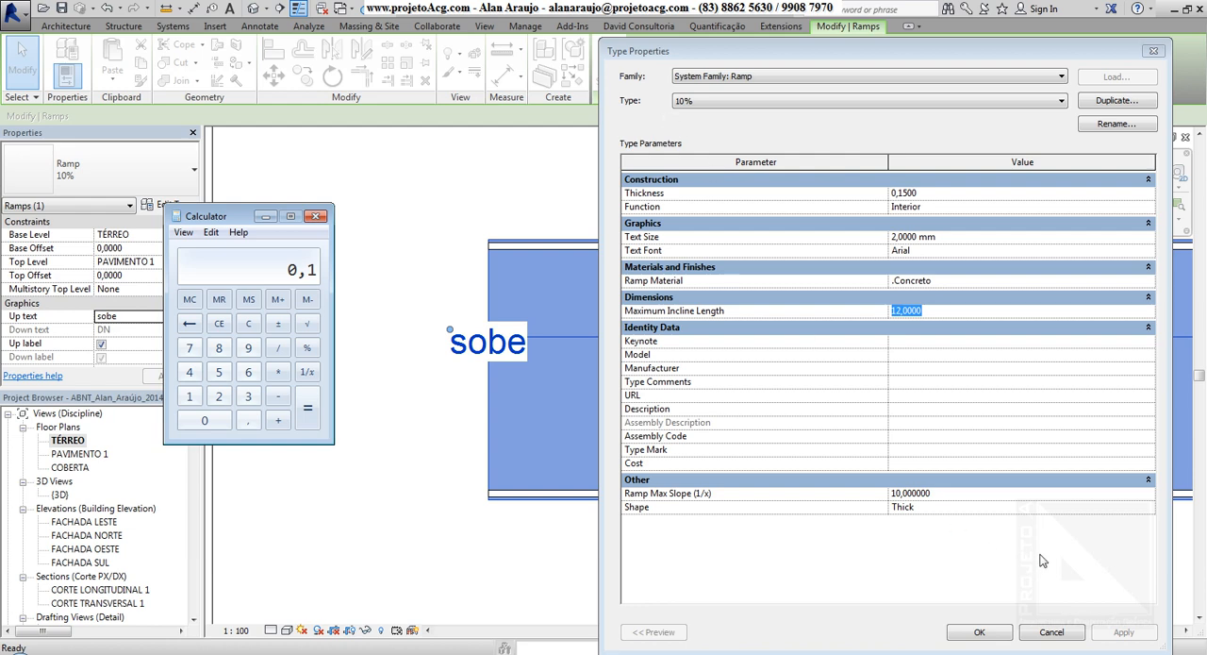
Examine the 10% type's Ramp Max Slope (1/x) value and calculate 1/10 in Calculator.
{"action": "left_click", "coordinate": [954, 492]}
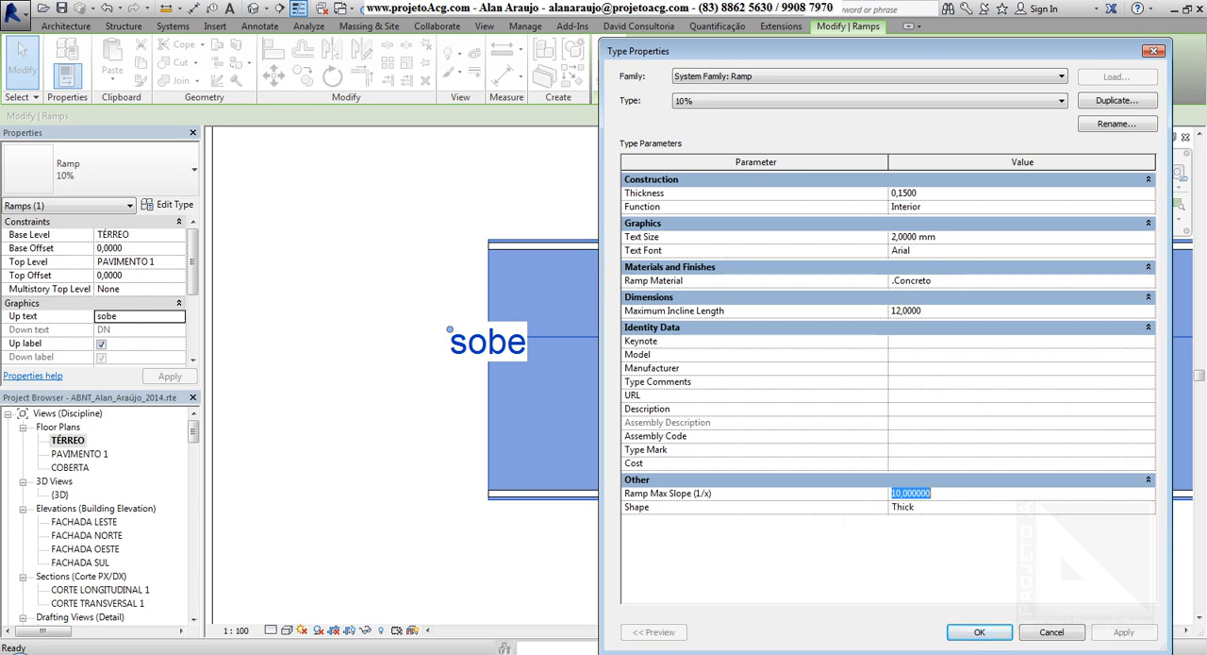
{"action": "key", "text": "alt+Tab"}
{"action": "key", "text": "Escape"}
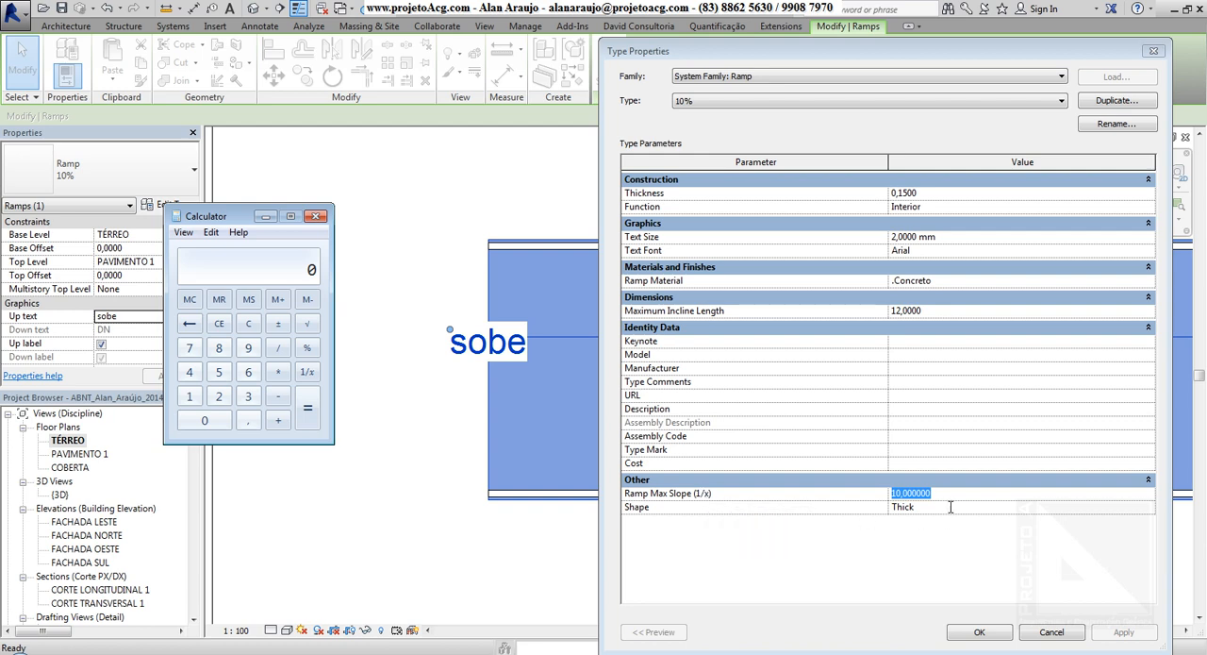
{"action": "mouse_move", "coordinate": [951, 500]}
{"action": "left_mouse_down"}
{"action": "mouse_move", "coordinate": [887, 500]}
{"action": "mouse_move", "coordinate": [1007, 500]}
{"action": "mouse_move", "coordinate": [929, 499]}
{"action": "left_mouse_up"}
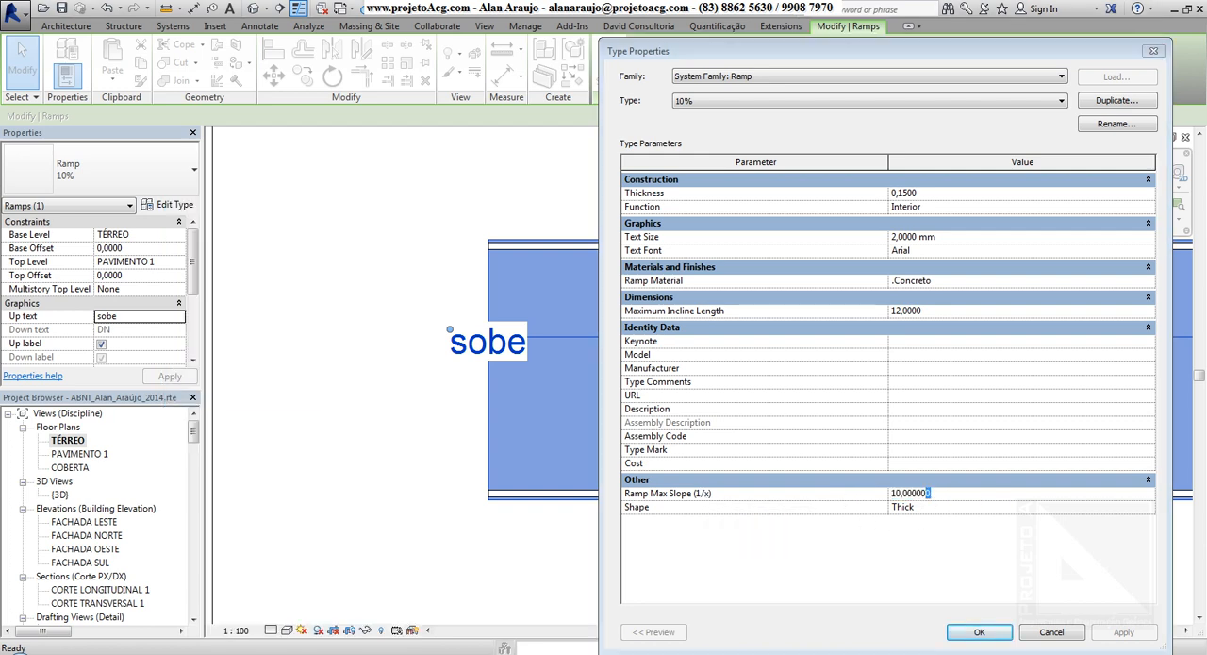
{"action": "key", "text": "alt+Tab"}
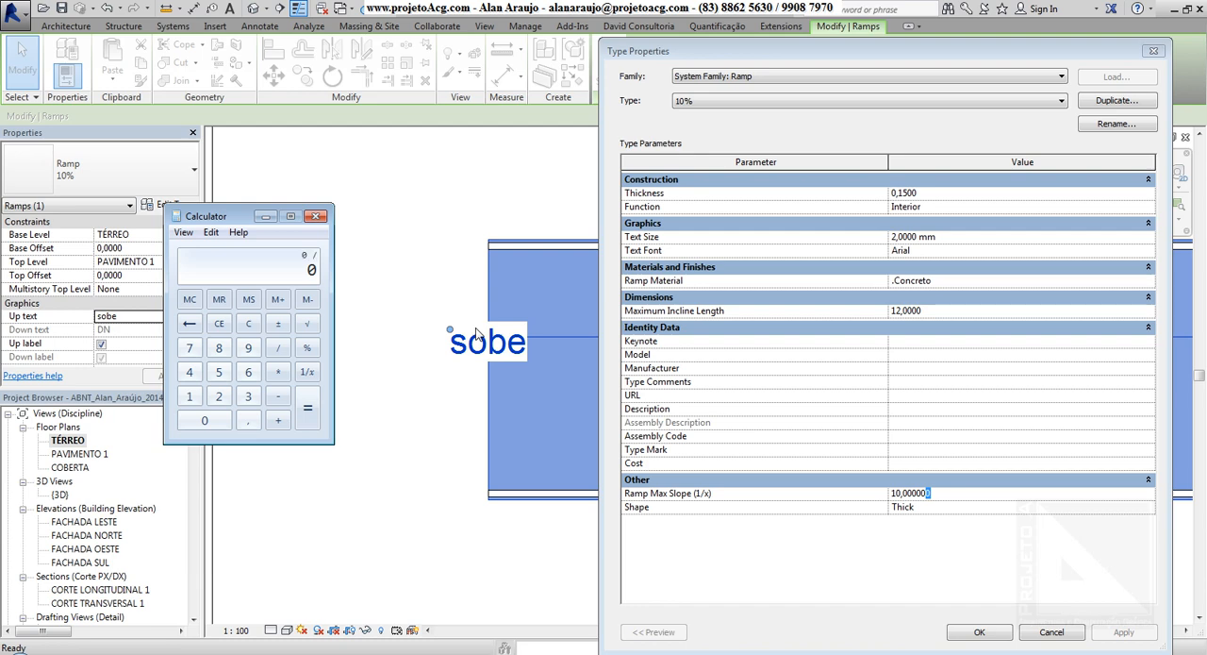
{"action": "type", "text": "1/"}
{"action": "type", "text": "10"}
{"action": "key", "text": "Return"}
{"action": "key", "text": "Escape"}
Show the 25% type in the type properties and calculate 1 divided by its Ramp Max Slope in Calculator.
{"action": "left_click", "coordinate": [961, 500]}
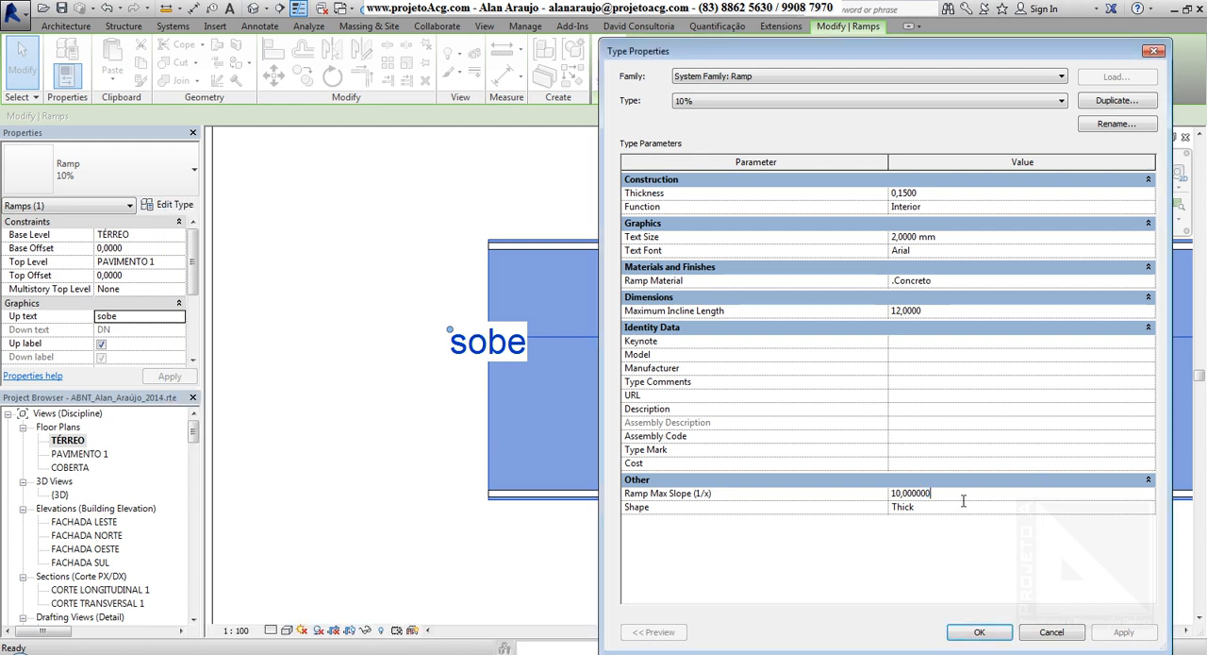
{"action": "double_click", "coordinate": [963, 500]}
{"action": "left_click", "coordinate": [732, 107]}
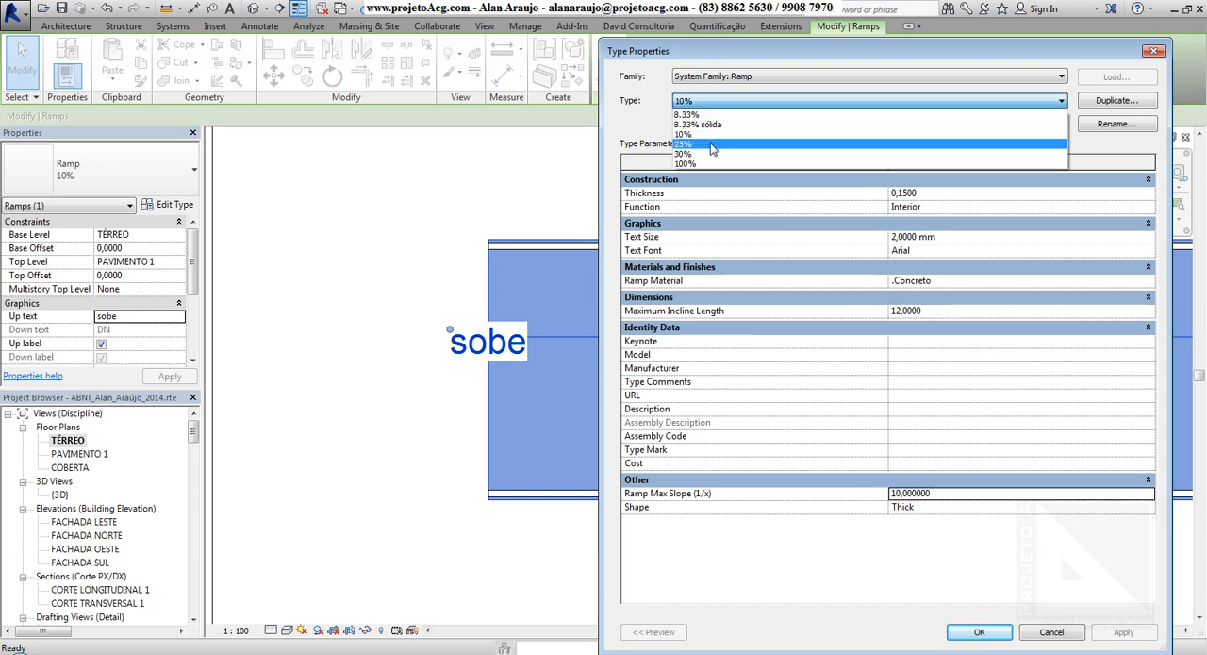
{"action": "left_click", "coordinate": [714, 151]}
{"action": "left_click", "coordinate": [810, 654]}
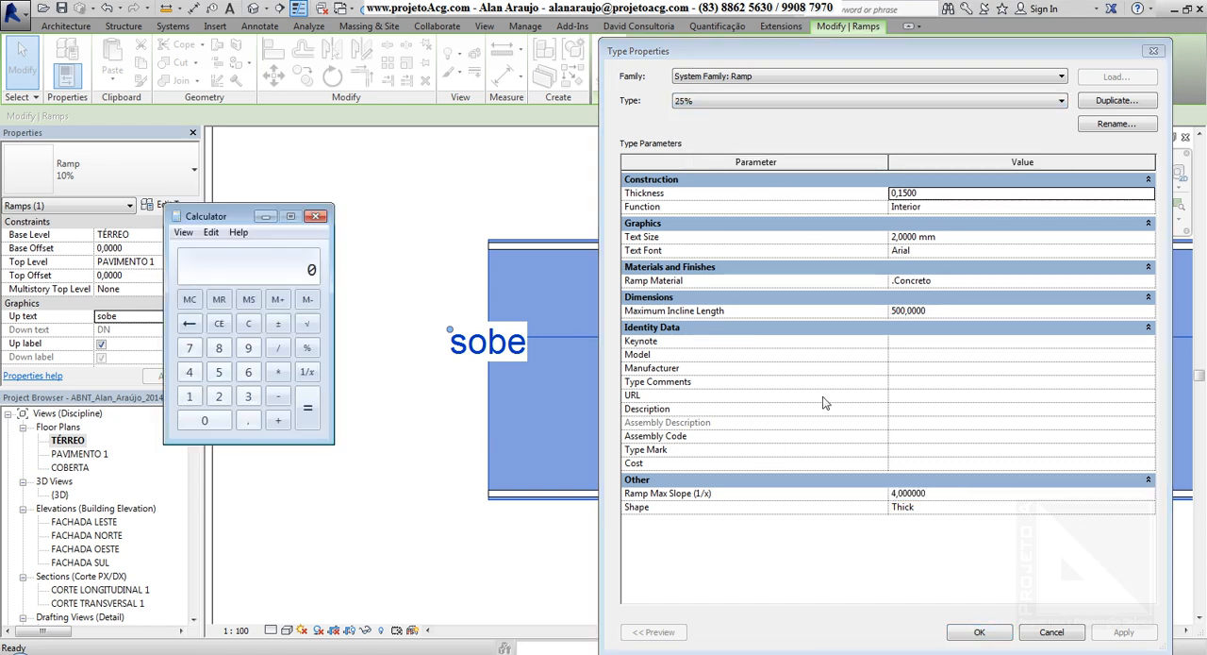
{"action": "key", "text": "Return"}
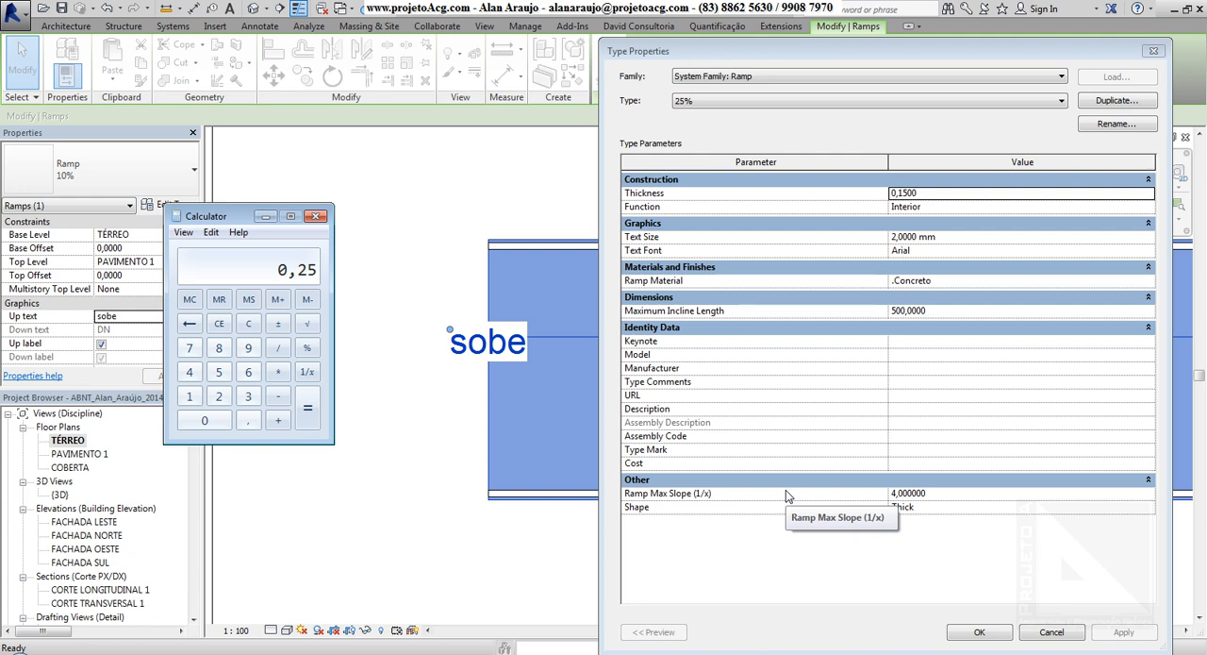
Clear Calculator and calculate 1/12 for the 8.33% slope.
{"action": "key", "text": "Escape"}
{"action": "type", "text": "1/12"}
{"action": "key", "text": "Return"}
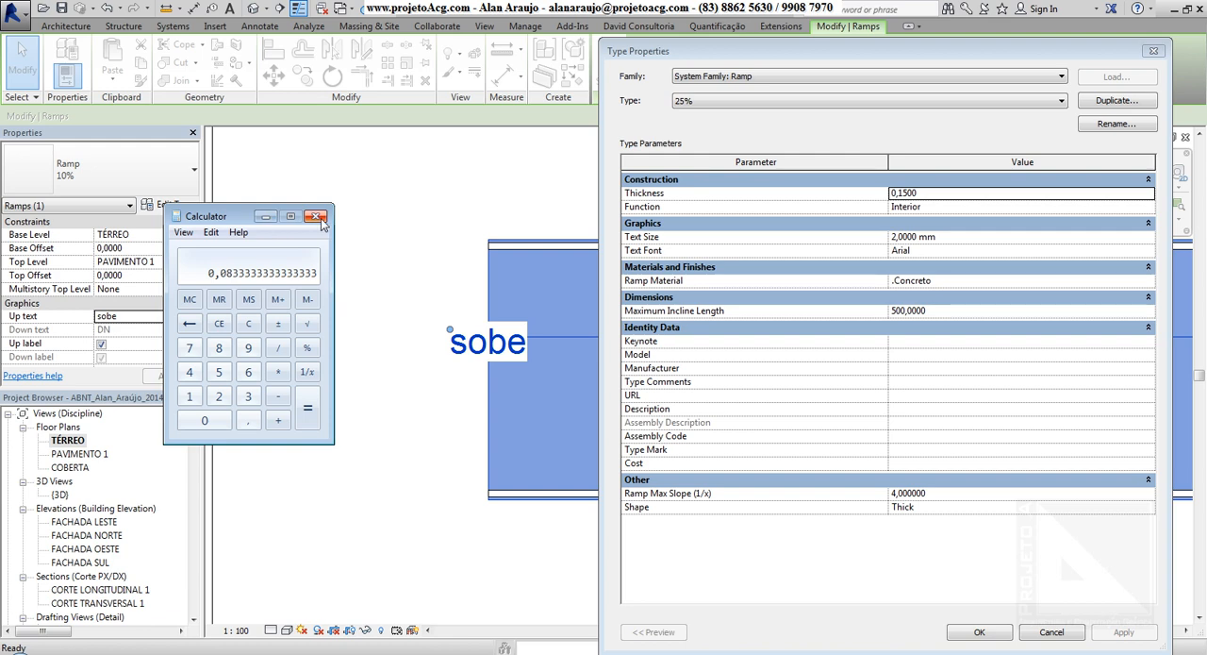
Work out the 25% type's slope value in Notepad with the proportion 25x = 100, x = 100/25, x=4, and minimise Notepad.
{"action": "left_click", "coordinate": [953, 497]}
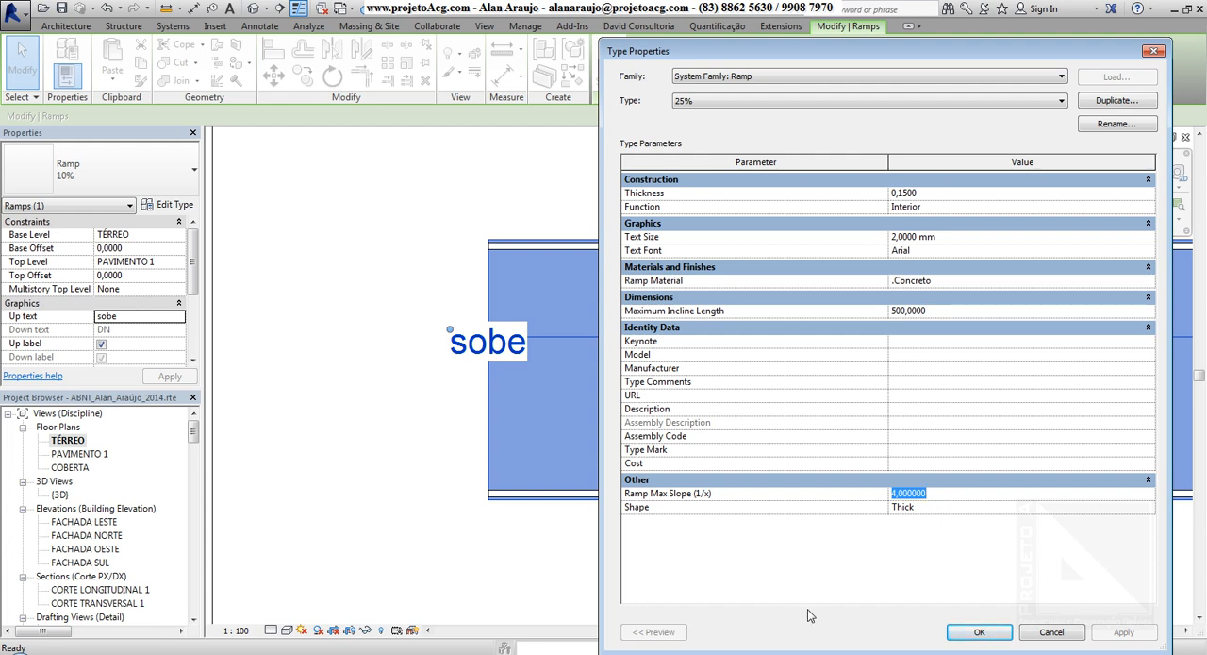
{"action": "key", "text": "alt+Tab"}
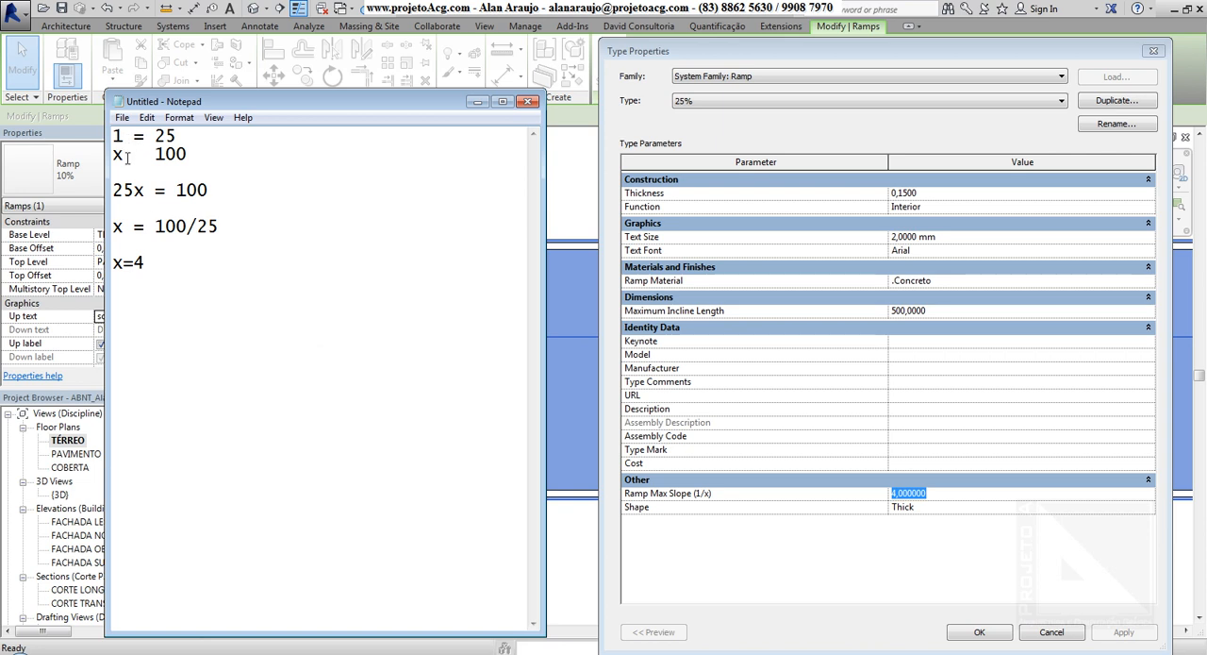
{"action": "left_click_drag", "start_coordinate": [127, 165], "coordinate": [119, 167]}
{"action": "left_click", "coordinate": [173, 139]}
{"action": "left_click_drag", "start_coordinate": [166, 157], "coordinate": [187, 160]}
{"action": "left_click_drag", "start_coordinate": [153, 272], "coordinate": [97, 276]}
{"action": "left_click", "coordinate": [476, 100]}
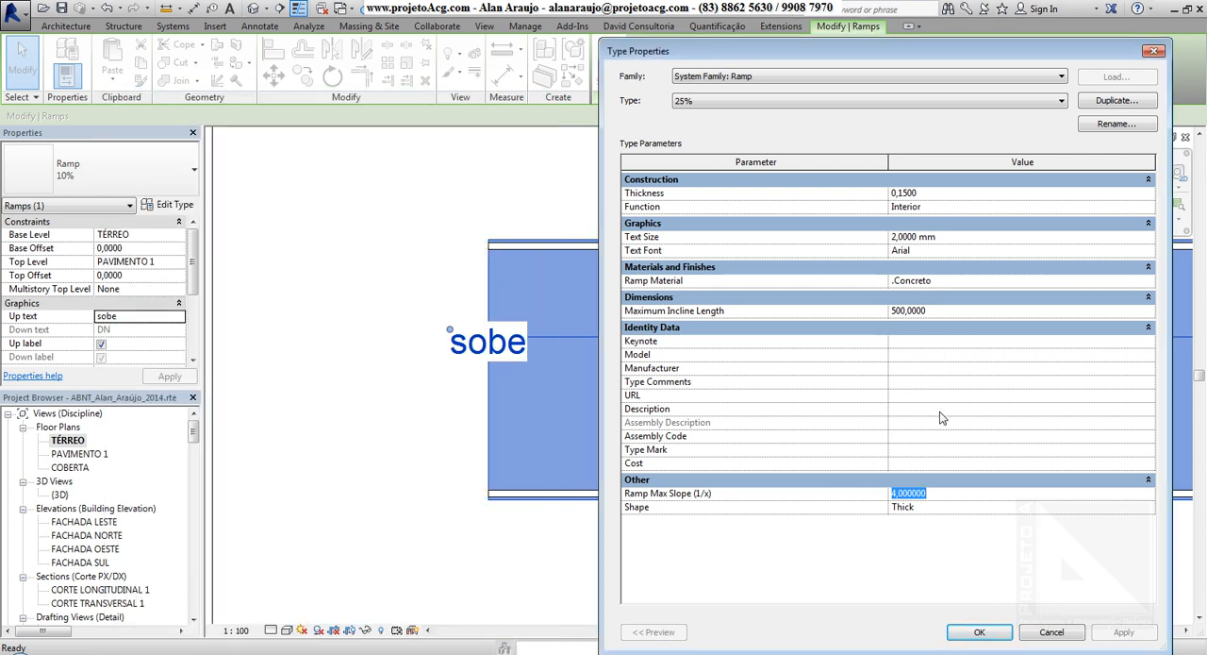
Examine the Identity Data fields of the 25% type and cancel the type properties.
{"action": "left_click", "coordinate": [923, 355]}
{"action": "left_click", "coordinate": [907, 383]}
{"action": "left_click", "coordinate": [904, 409]}
{"action": "left_click", "coordinate": [907, 437]}
{"action": "left_click", "coordinate": [903, 467]}
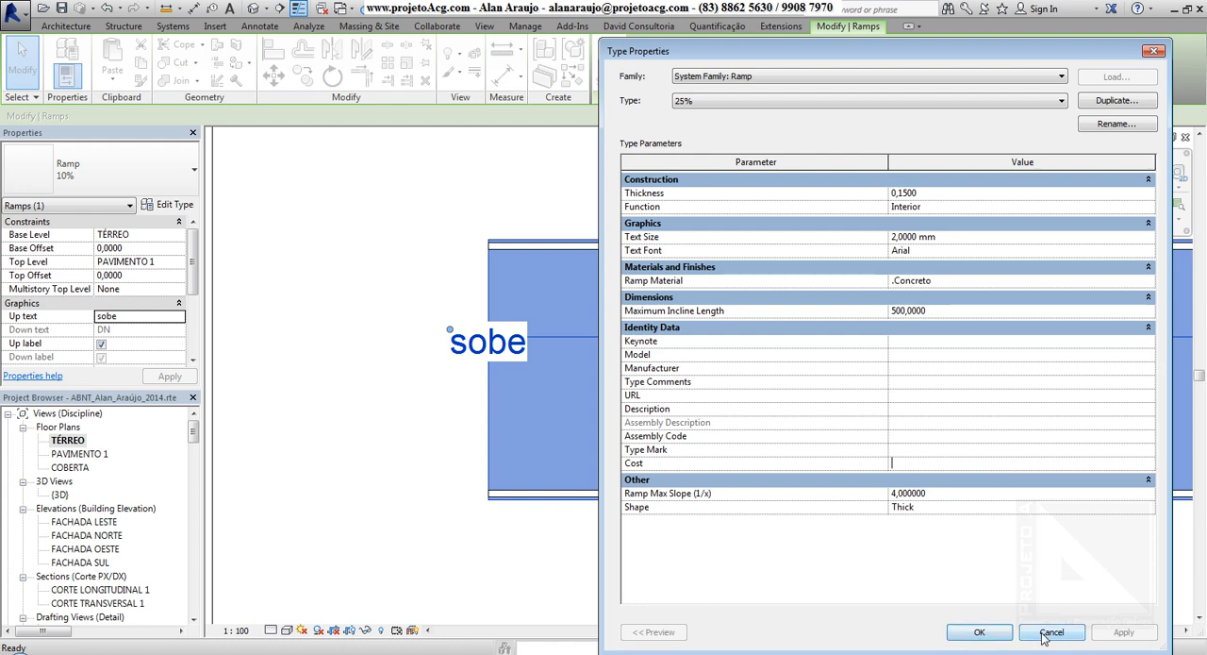
{"action": "left_click", "coordinate": [1050, 632]}
Select the 8.33% switchback ramp in the TÉRREO floor plan and set its Width to 1.
{"action": "mouse_move", "coordinate": [194, 254]}
{"action": "left_mouse_down"}
{"action": "mouse_move", "coordinate": [187, 314]}
{"action": "mouse_move", "coordinate": [197, 246]}
{"action": "left_mouse_up"}
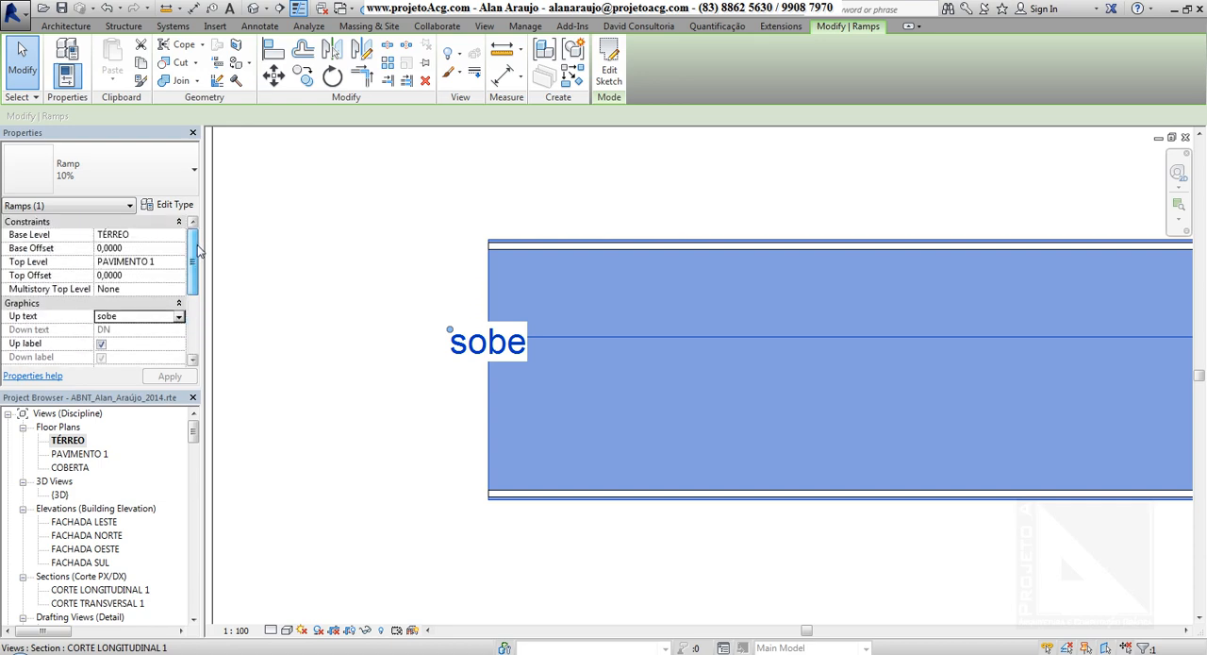
{"action": "left_click", "coordinate": [313, 254]}
{"action": "scroll", "coordinate": [314, 260], "scroll_direction": "down", "scroll_amount": 6}
{"action": "middle_click_drag", "start_coordinate": [464, 331], "coordinate": [871, 340]}
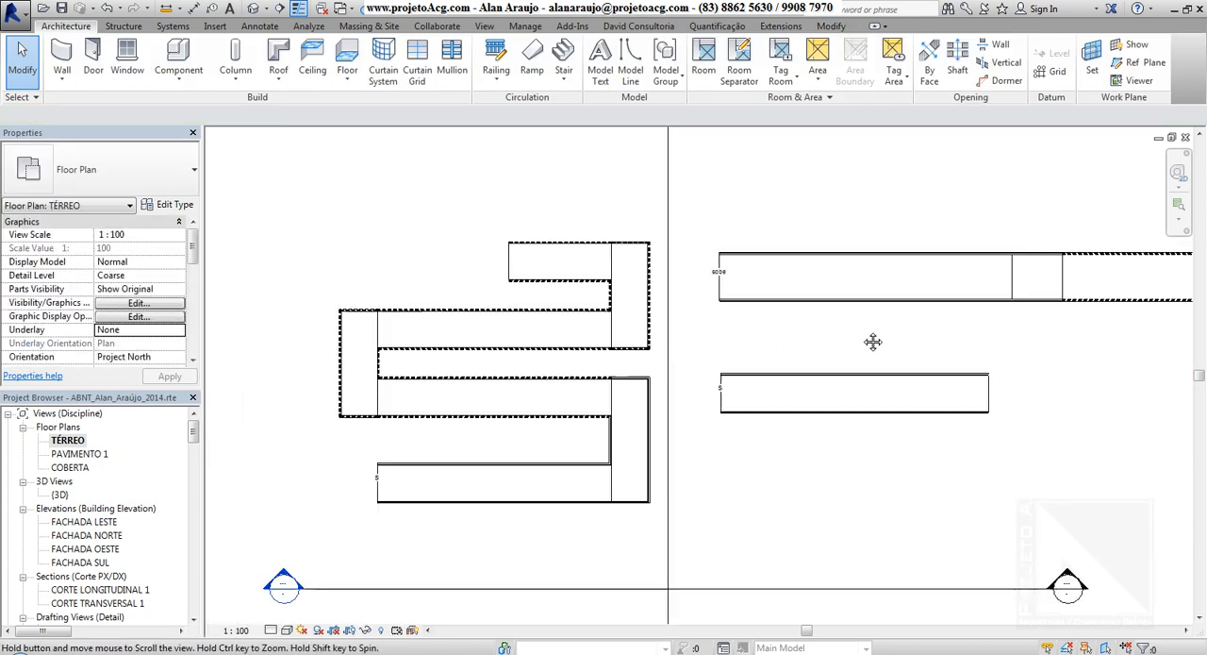
{"action": "left_click", "coordinate": [546, 267]}
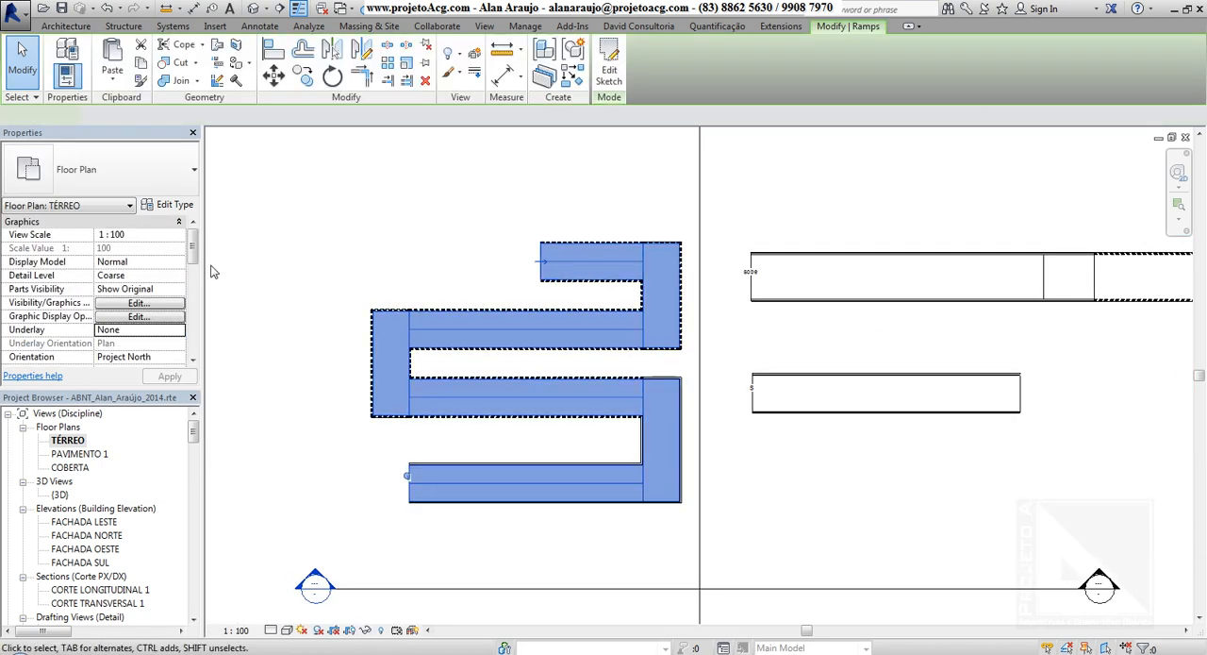
{"action": "scroll", "coordinate": [141, 270], "scroll_direction": "down", "scroll_amount": 5}
{"action": "left_click", "coordinate": [148, 268]}
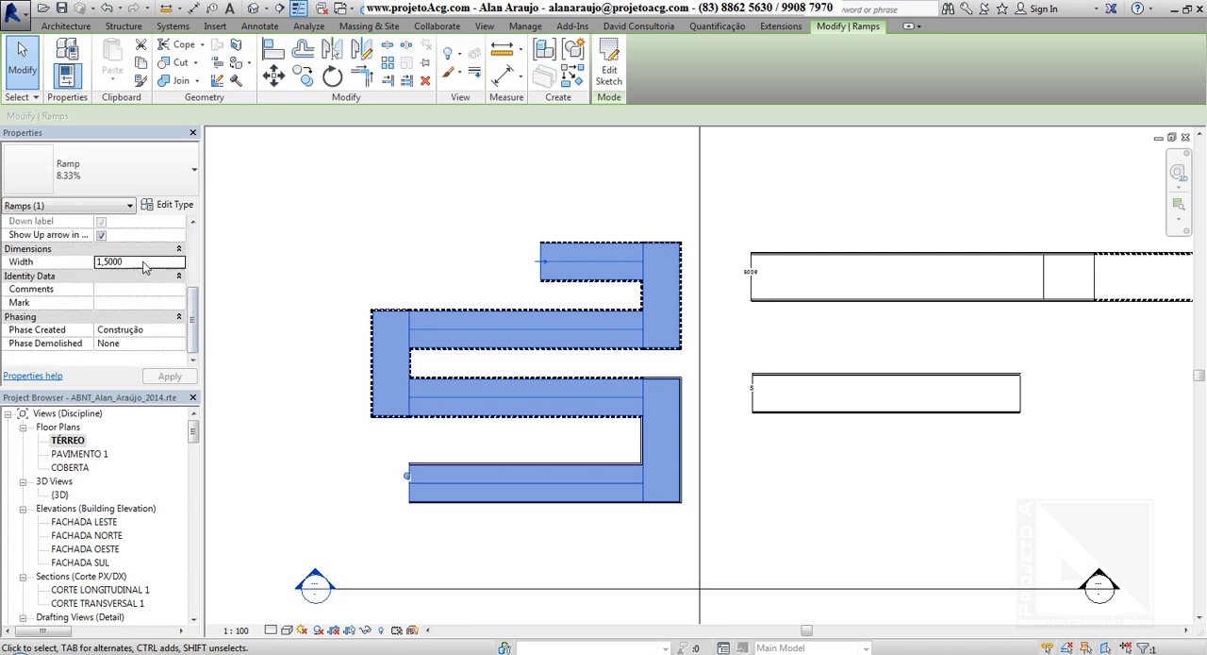
{"action": "type", "text": "1"}
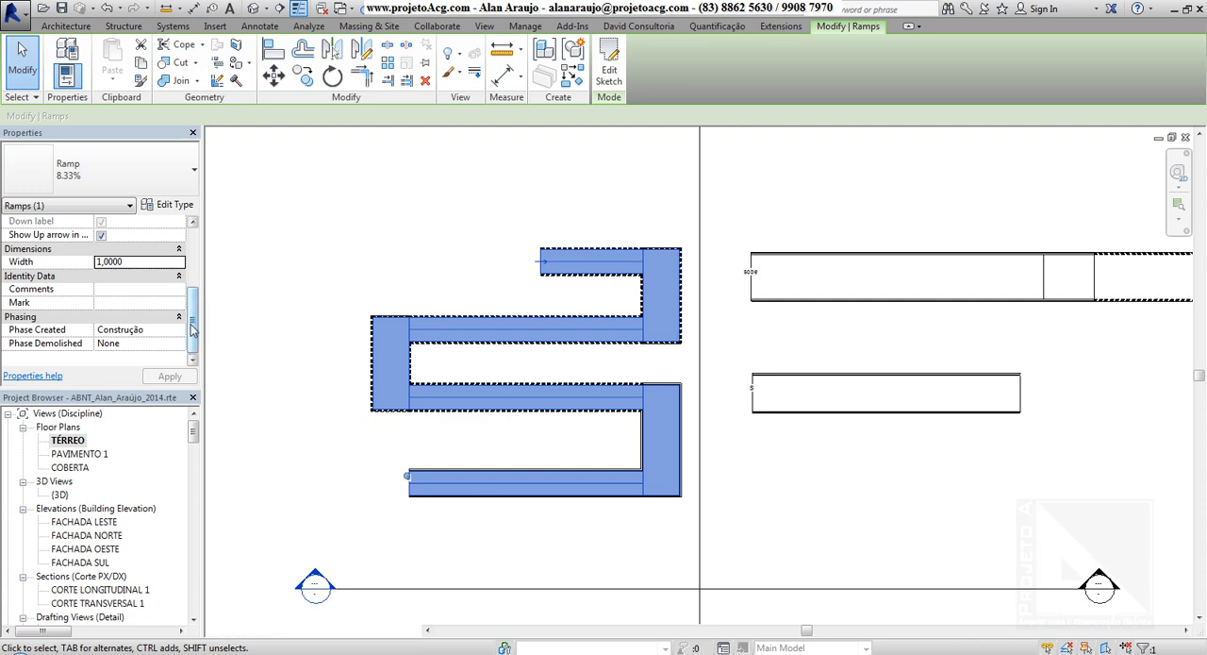
{"action": "left_click_drag", "start_coordinate": [193, 328], "coordinate": [207, 253]}
{"action": "left_click", "coordinate": [350, 216]}
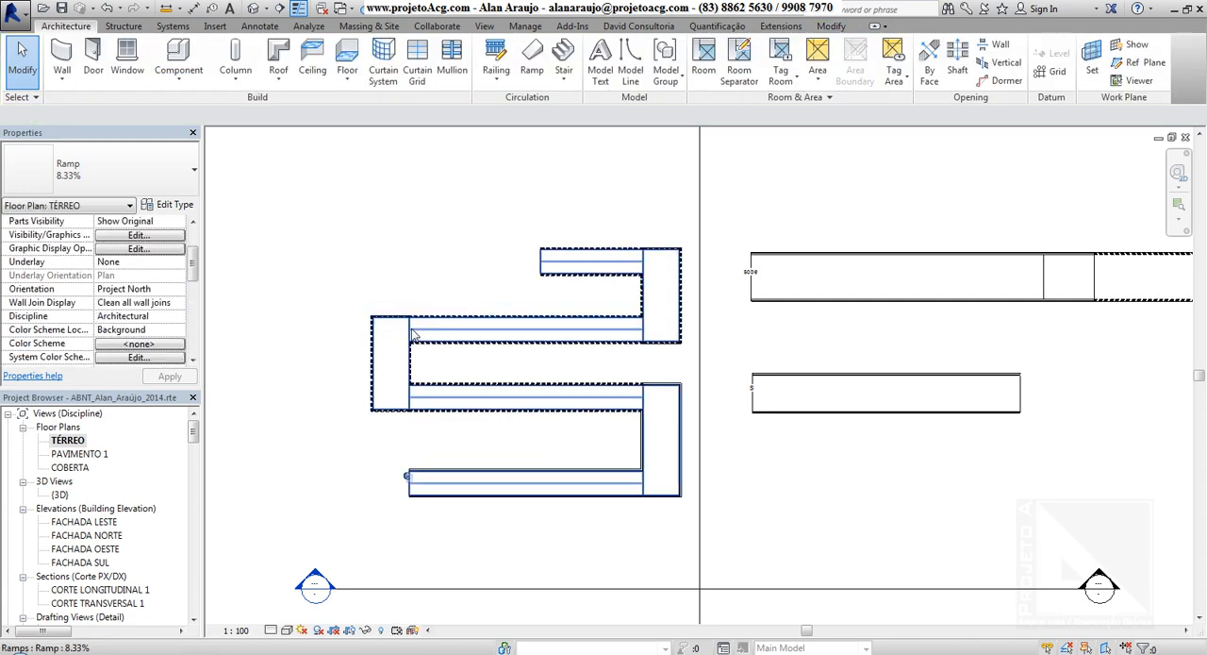
Open the 8.33% ramp's type properties, examine its Ramp Max Slope (1/x) value and close them.
{"action": "left_click", "coordinate": [416, 335]}
{"action": "left_click", "coordinate": [170, 205]}
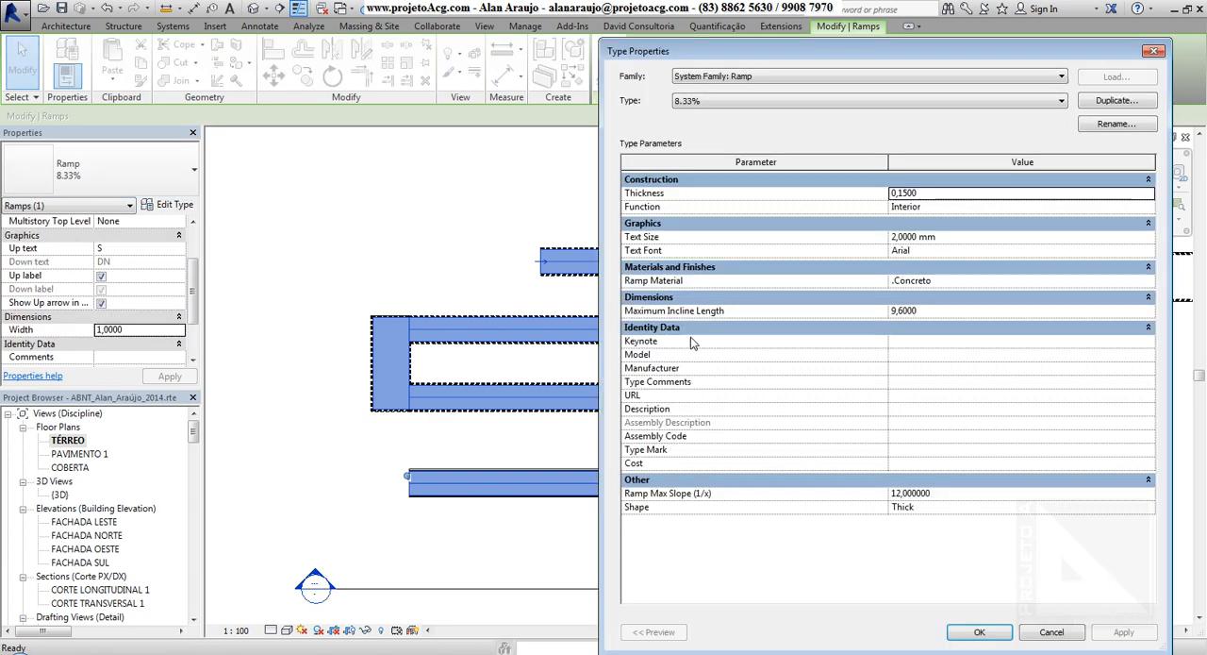
{"action": "left_click", "coordinate": [939, 494]}
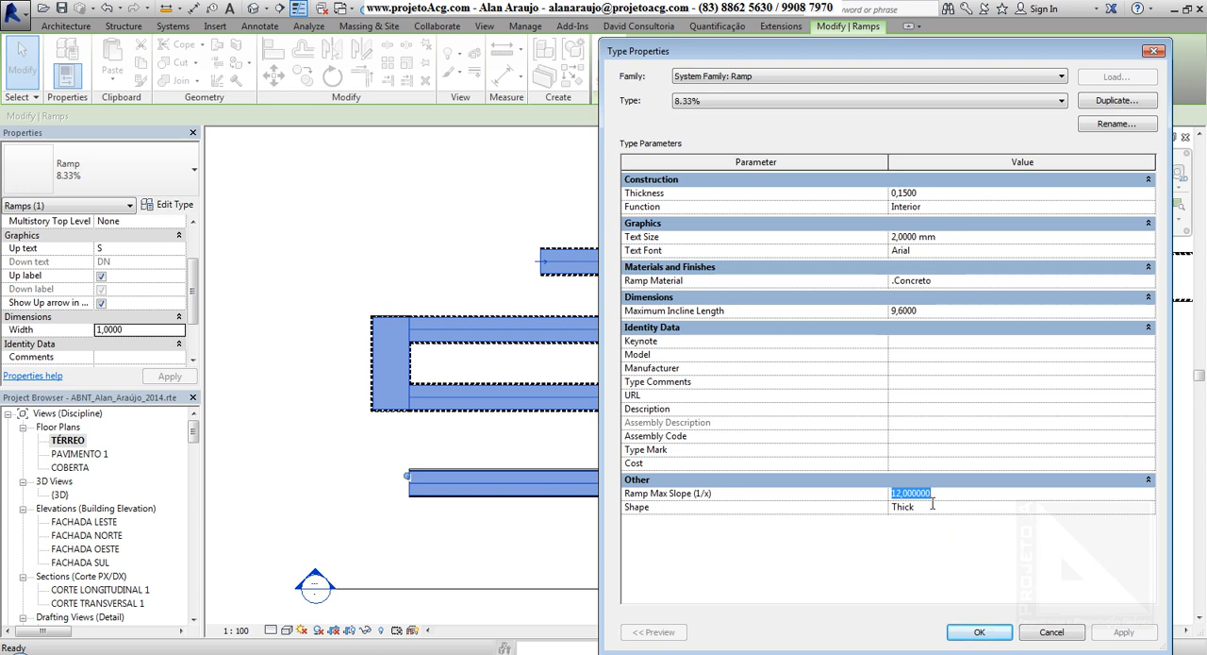
{"action": "left_click", "coordinate": [971, 633]}
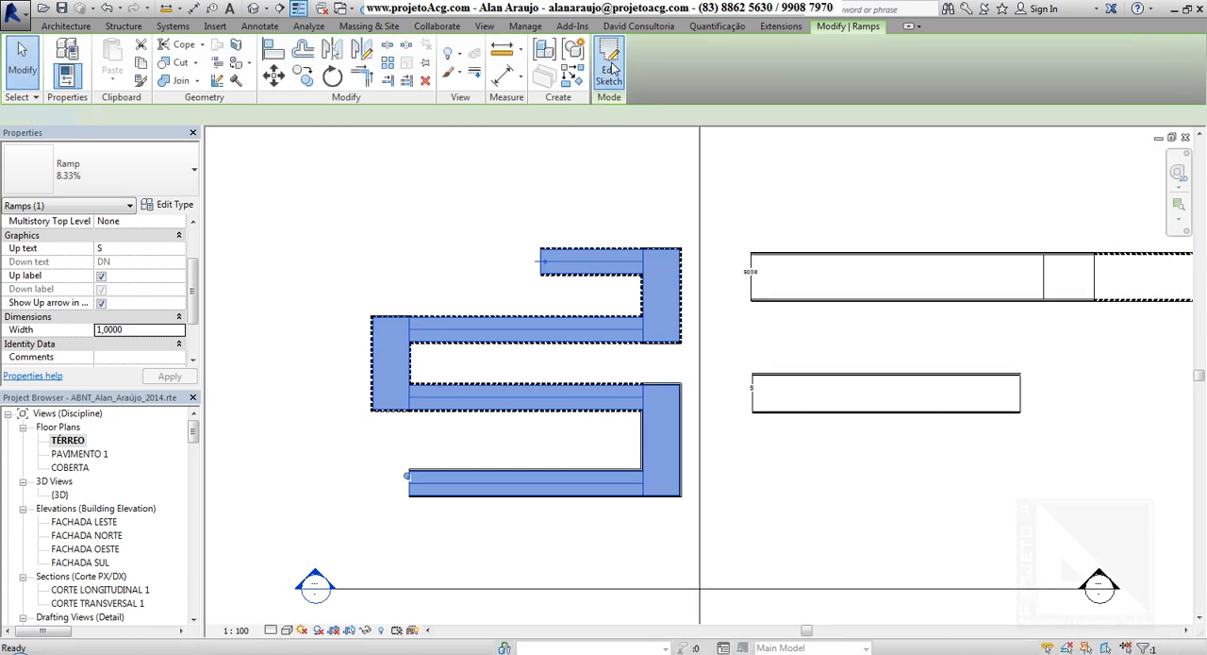
Edit the 8.33% ramp's sketch, stretch the upper run's end riser to about 6,30 beyond the neighbouring landing's edge, and finish the sketch.
{"action": "left_click", "coordinate": [611, 68]}
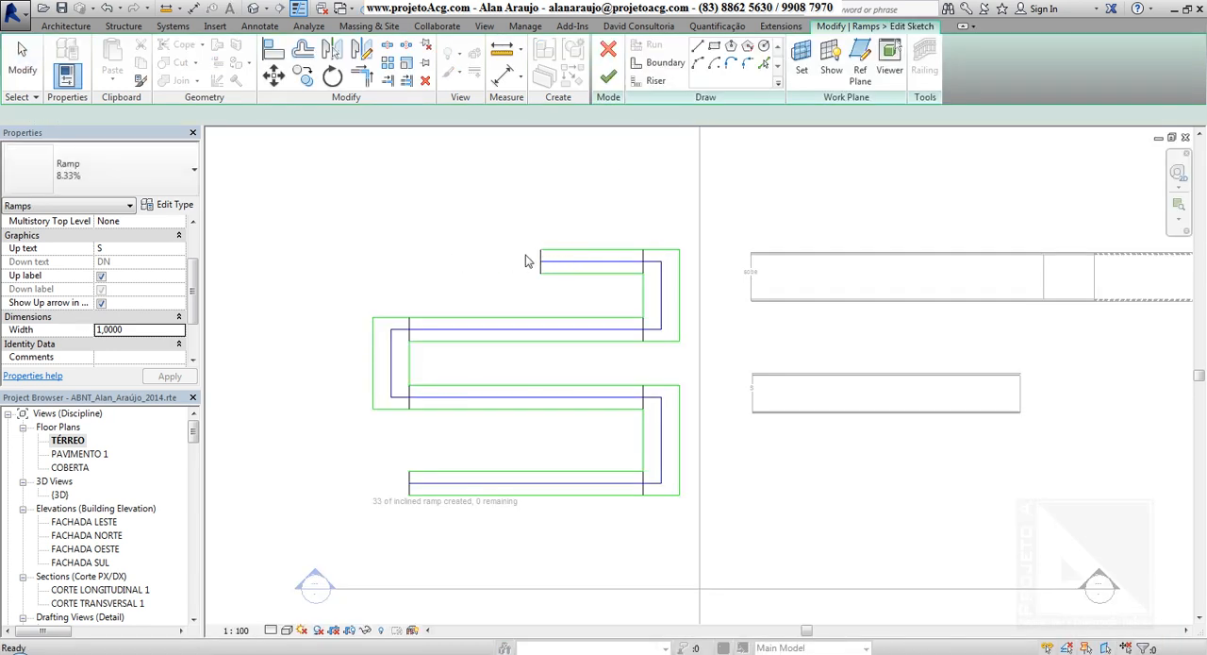
{"action": "left_click_drag", "start_coordinate": [392, 488], "coordinate": [347, 524]}
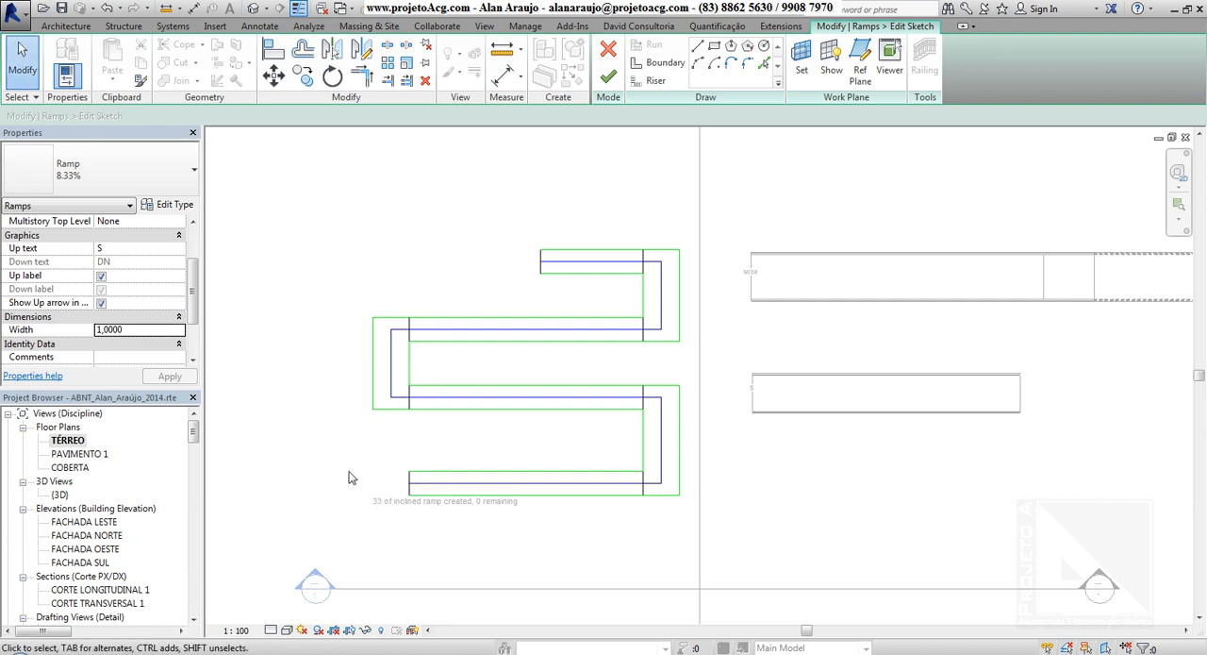
{"action": "left_click", "coordinate": [542, 262]}
{"action": "left_click_drag", "start_coordinate": [542, 266], "coordinate": [219, 265]}
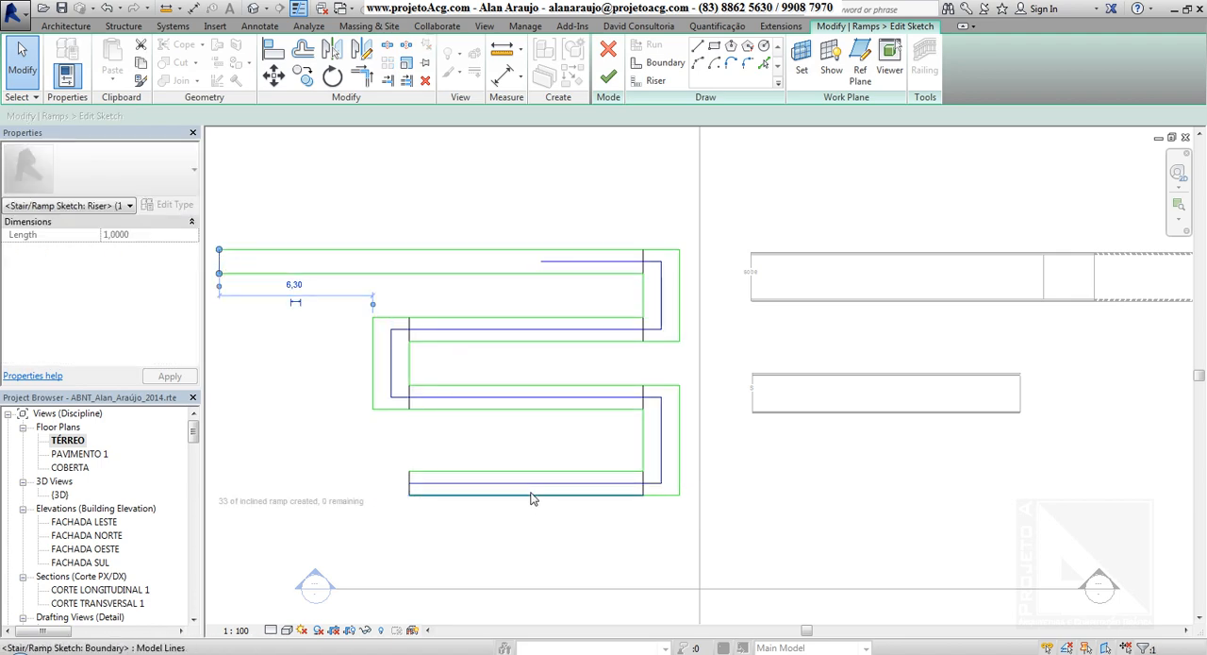
{"action": "middle_click_drag", "start_coordinate": [531, 499], "coordinate": [641, 504]}
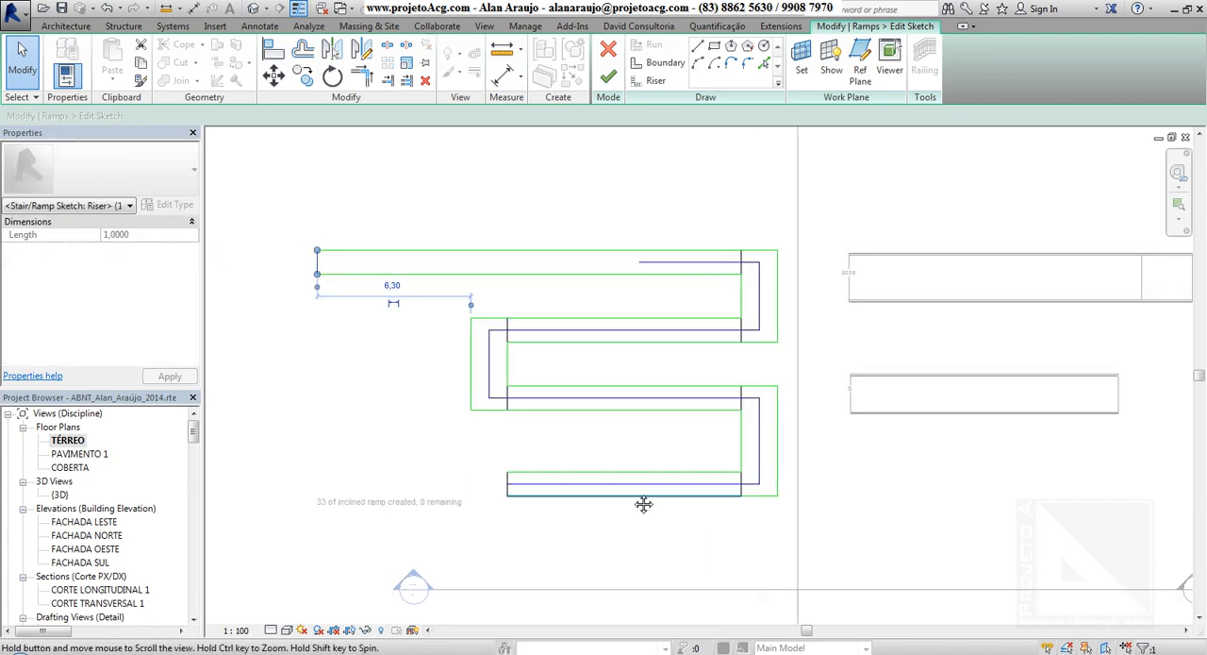
{"action": "left_click", "coordinate": [609, 79]}
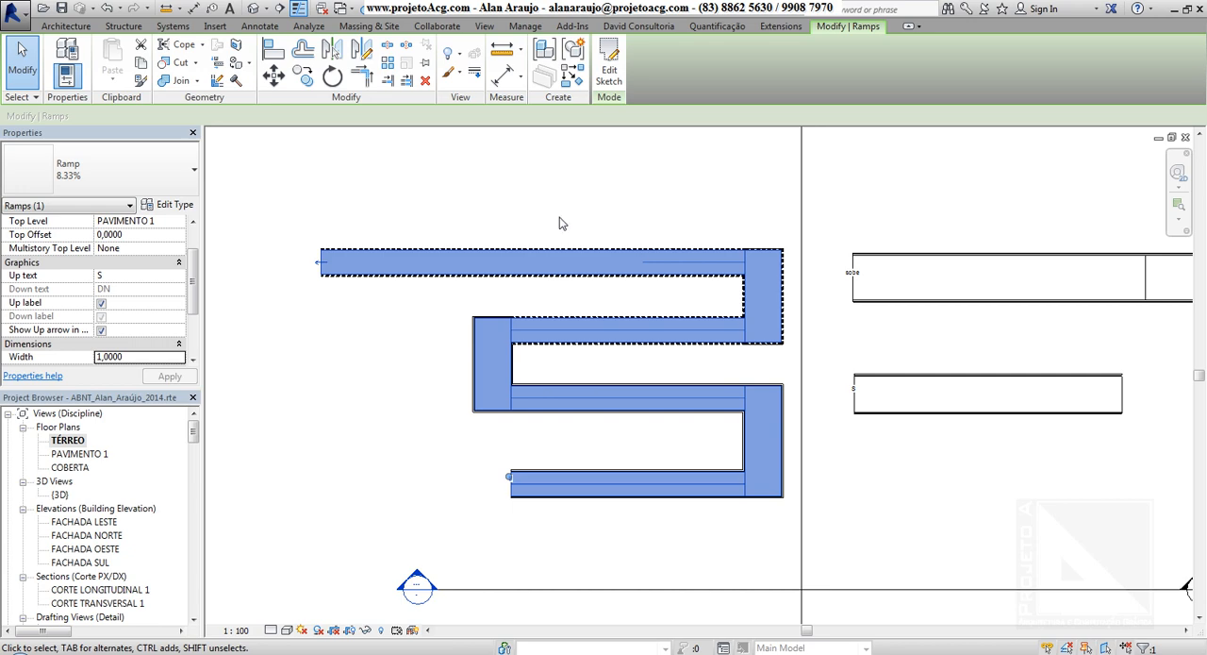
{"action": "left_click_drag", "start_coordinate": [196, 282], "coordinate": [197, 248]}
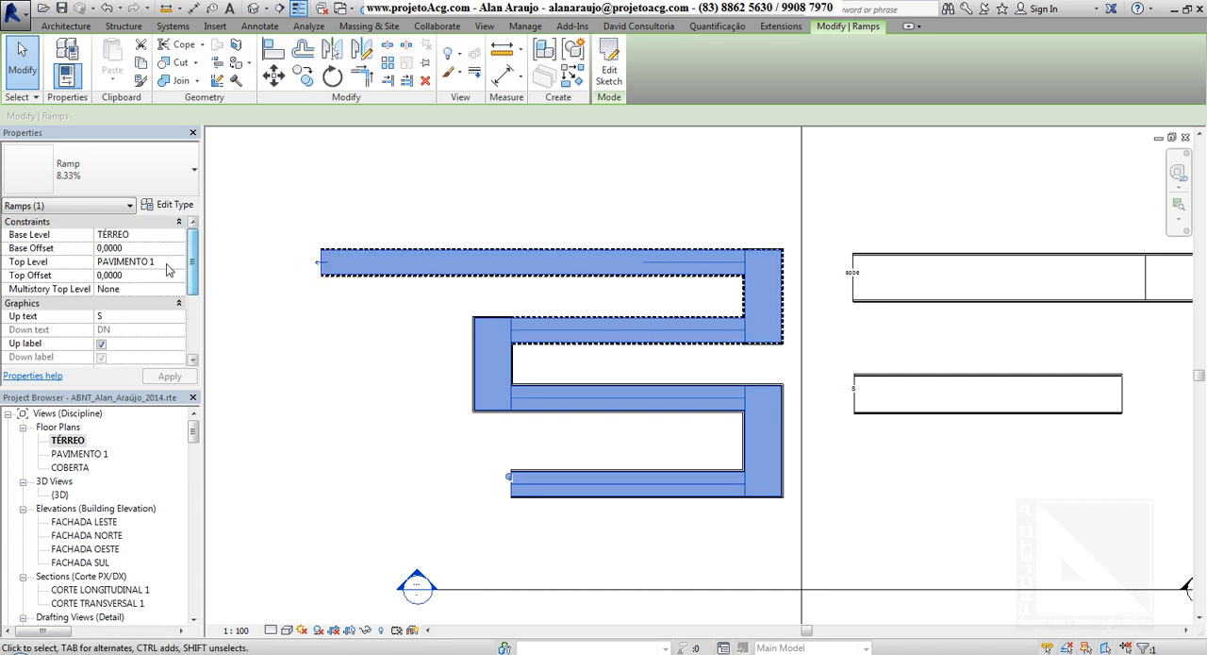
Open the default 3D view and examine the edited 8.33% ramp beside the other ramps, from the left side and obliquely from above.
{"action": "left_click", "coordinate": [167, 266]}
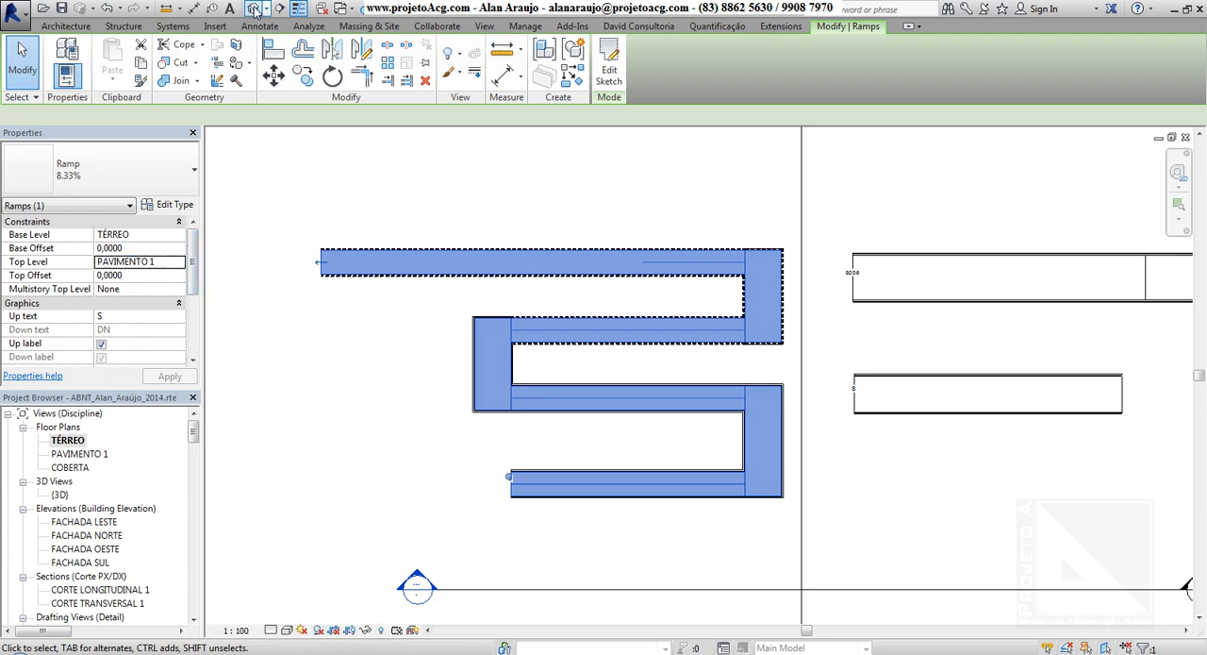
{"action": "left_click", "coordinate": [251, 7]}
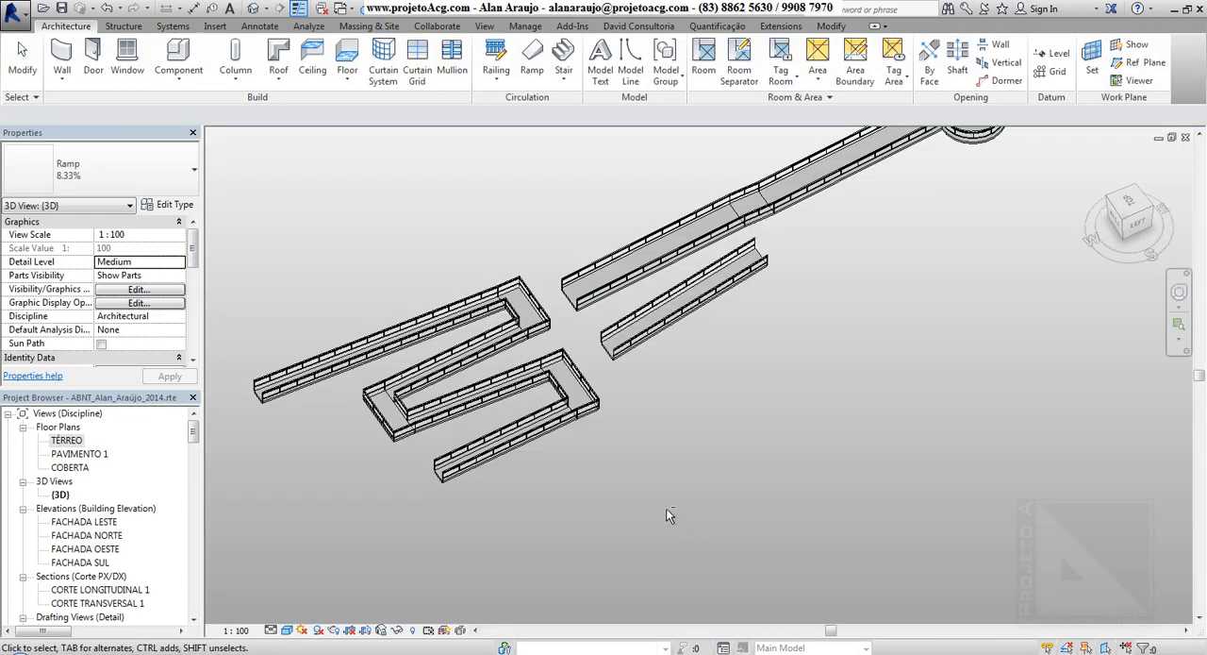
{"action": "middle_click_drag", "start_coordinate": [666, 515], "coordinate": [604, 243], "text": "shift"}
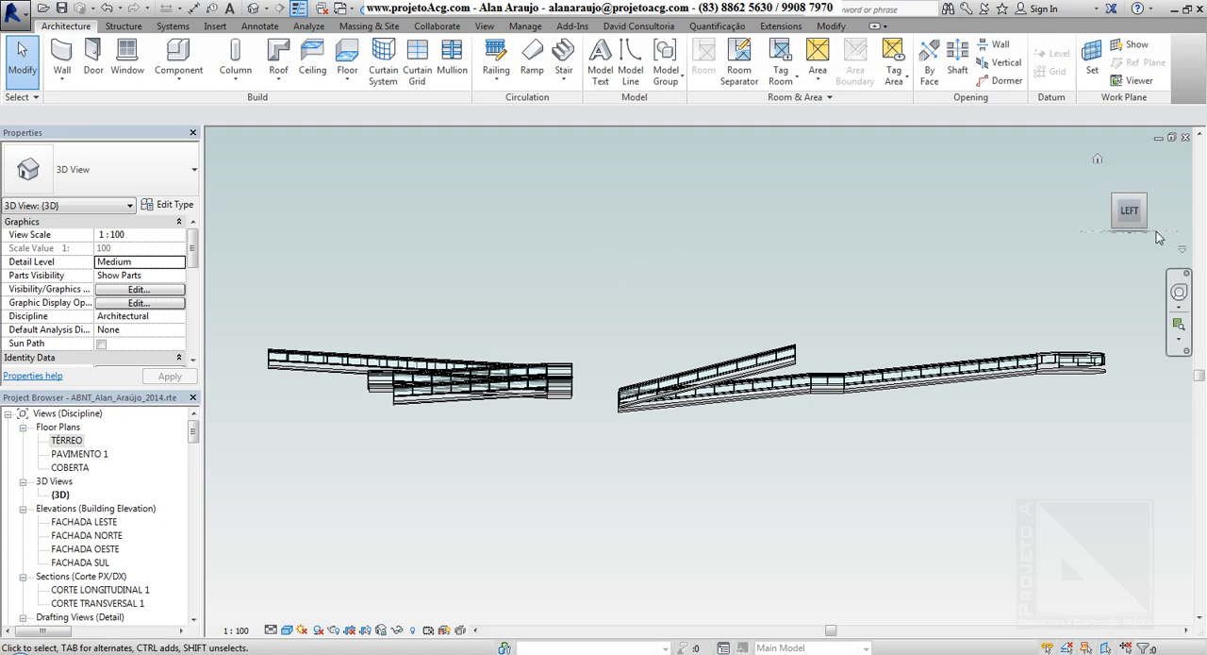
{"action": "left_click", "coordinate": [1129, 210]}
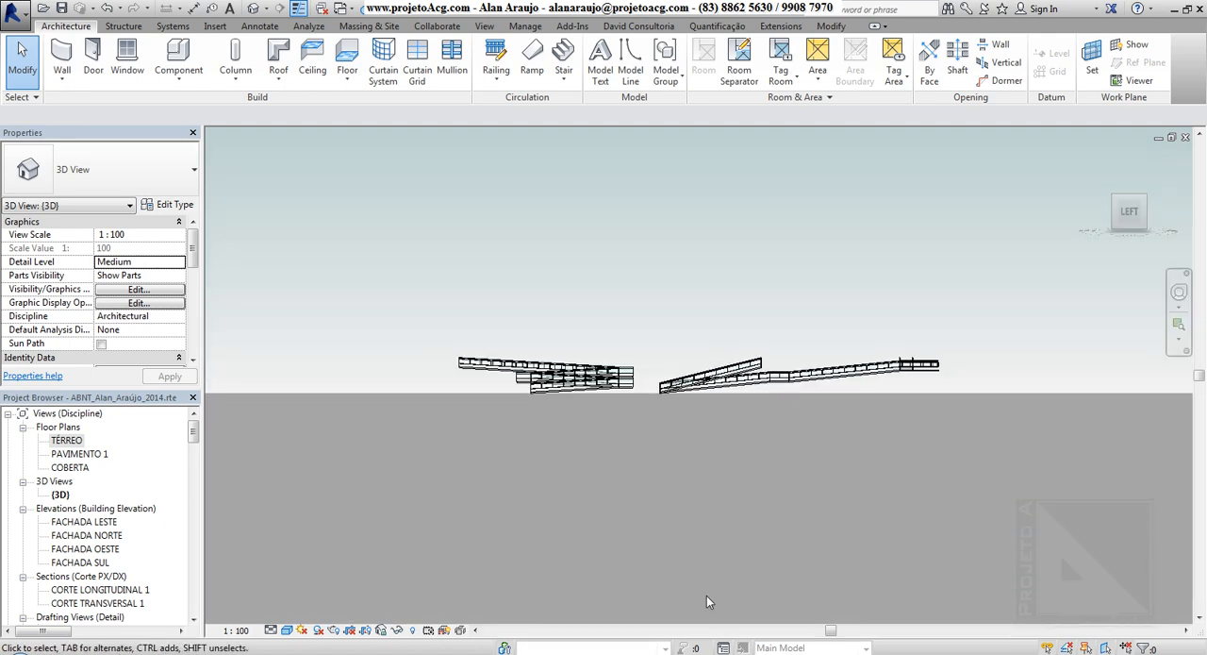
{"action": "mouse_move", "coordinate": [709, 513]}
{"action": "middle_mouse_down"}
{"action": "mouse_move", "coordinate": [708, 374]}
{"action": "mouse_move", "coordinate": [893, 186]}
{"action": "mouse_move", "coordinate": [932, 128]}
{"action": "mouse_move", "coordinate": [912, 200]}
{"action": "mouse_move", "coordinate": [902, 195]}
{"action": "middle_mouse_up"}
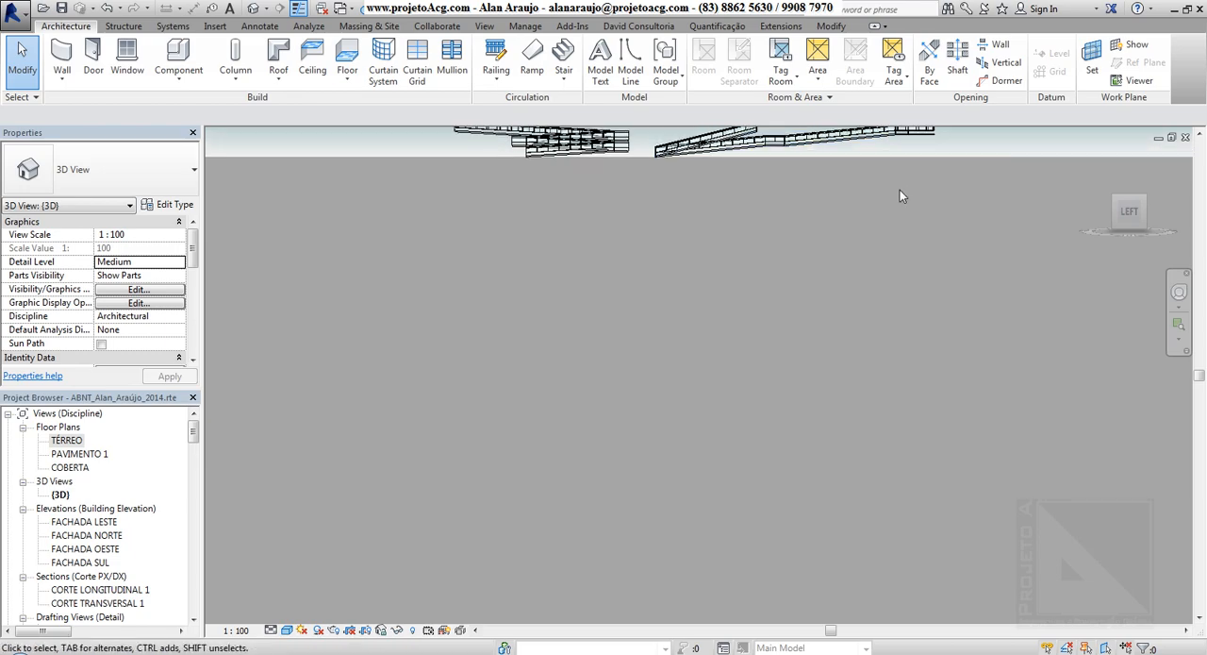
{"action": "mouse_move", "coordinate": [598, 261]}
{"action": "middle_mouse_down", "text": "shift"}
{"action": "mouse_move", "coordinate": [626, 381]}
{"action": "mouse_move", "coordinate": [708, 313]}
{"action": "mouse_move", "coordinate": [685, 528]}
{"action": "middle_mouse_up", "text": "shift"}
{"action": "scroll", "coordinate": [625, 478], "scroll_direction": "up", "scroll_amount": 3}
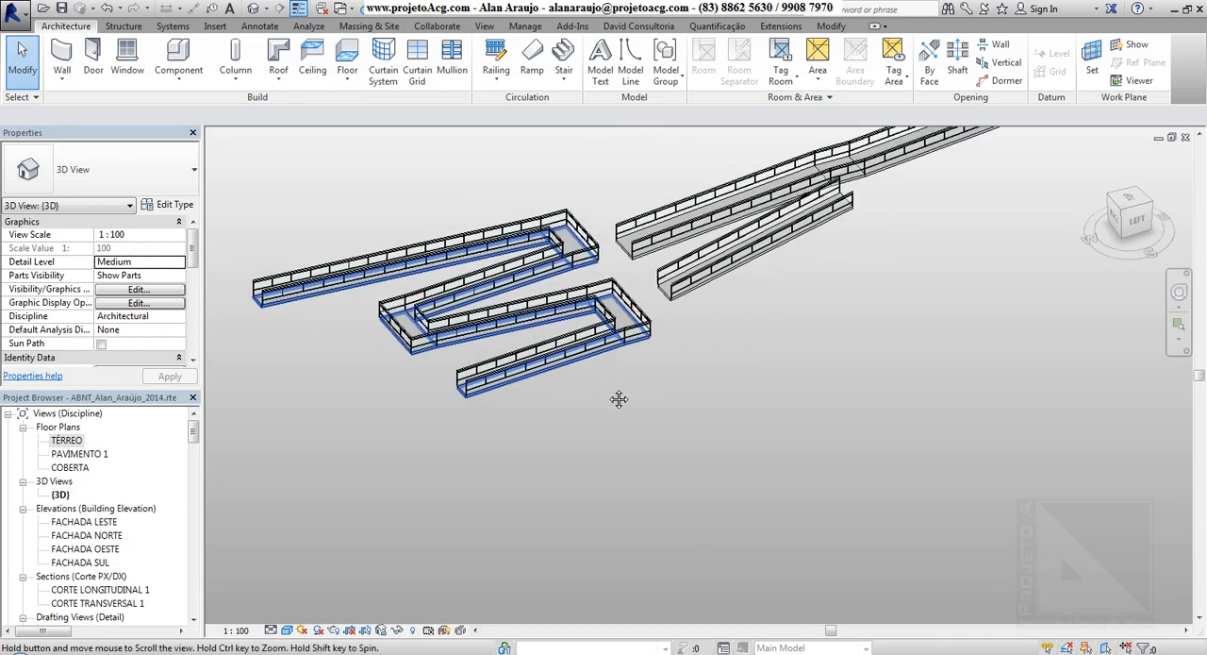
{"action": "middle_click_drag", "start_coordinate": [617, 399], "coordinate": [612, 420]}
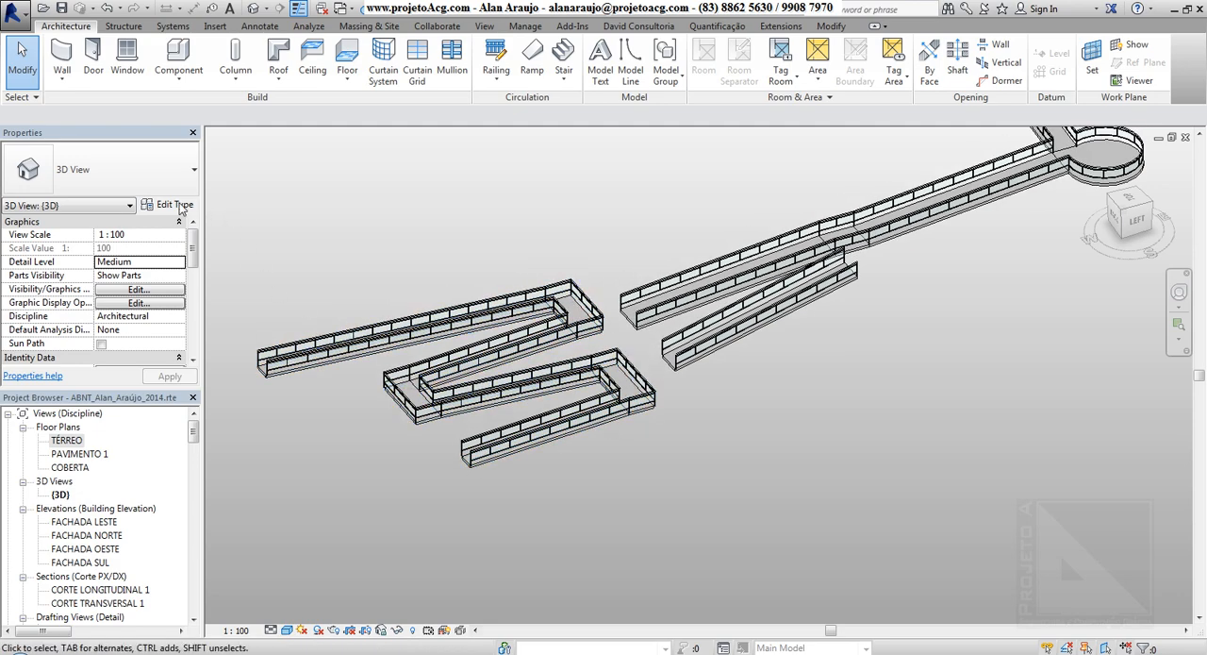
Select the 8.33% switchback ramp in 3D, examine the Maximum Incline Length in its type properties and close them.
{"action": "left_click", "coordinate": [314, 375]}
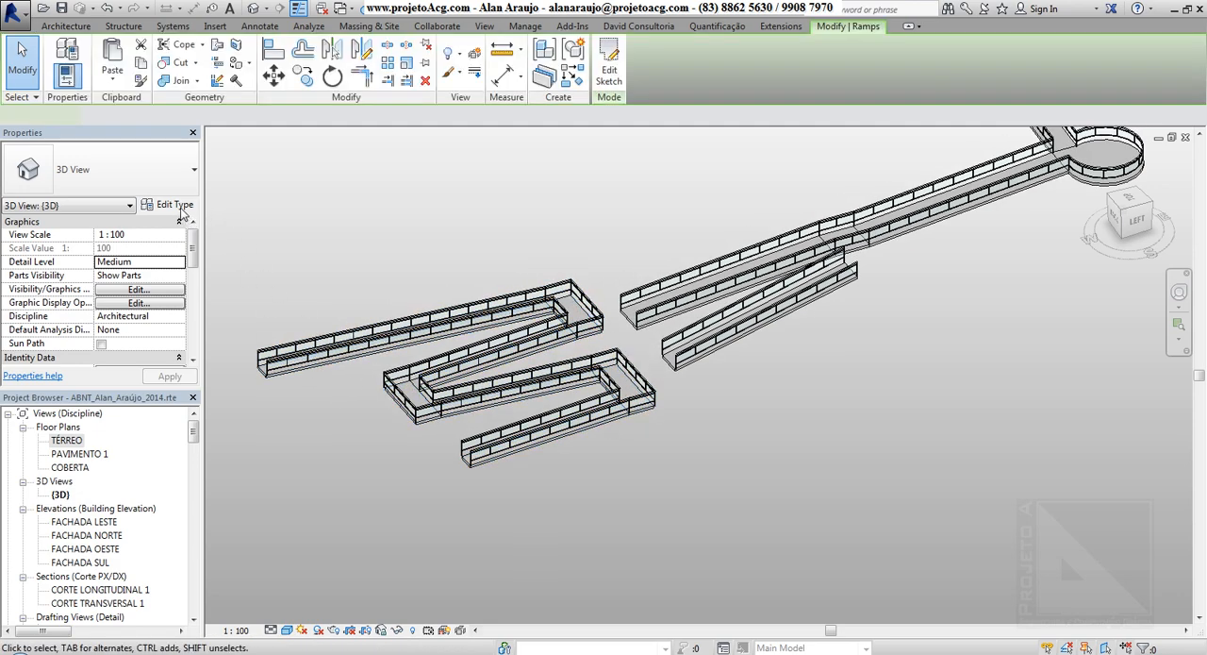
{"action": "left_click", "coordinate": [174, 205]}
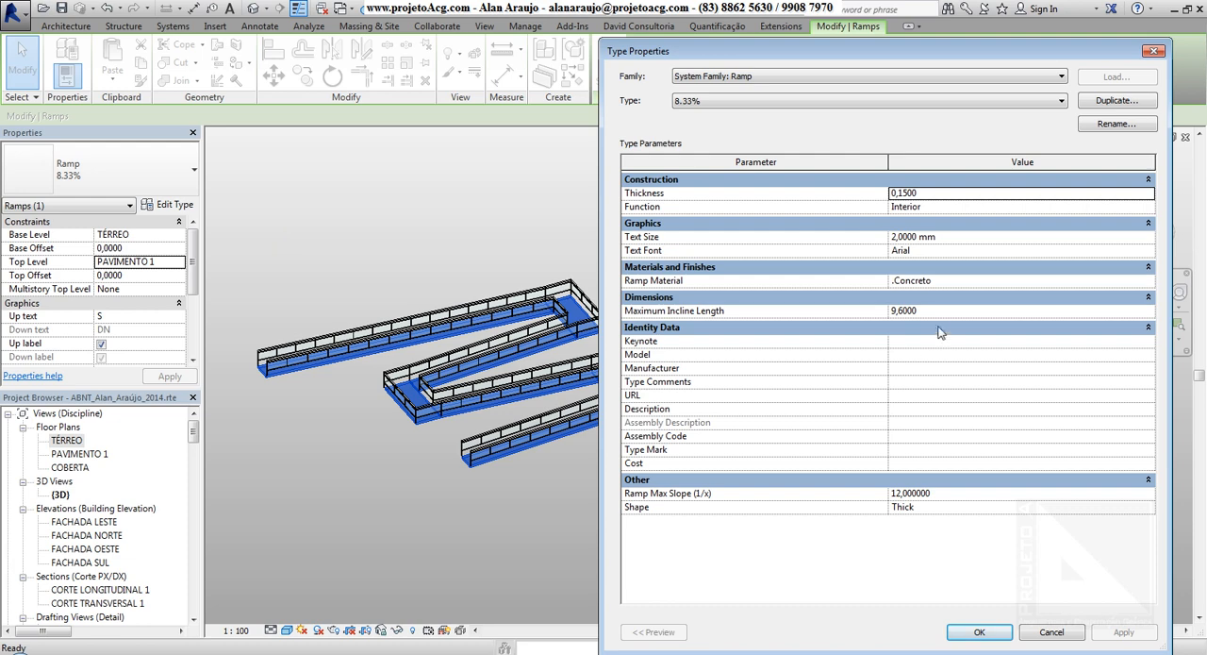
{"action": "left_click", "coordinate": [944, 313]}
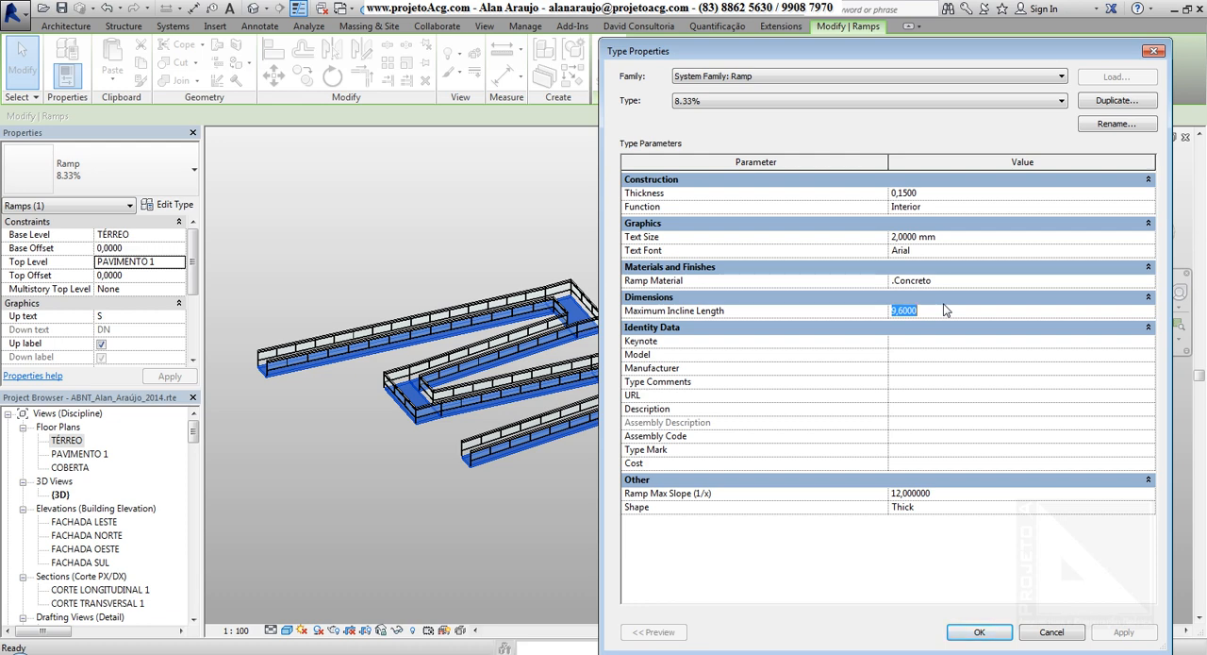
{"action": "left_click", "coordinate": [981, 632]}
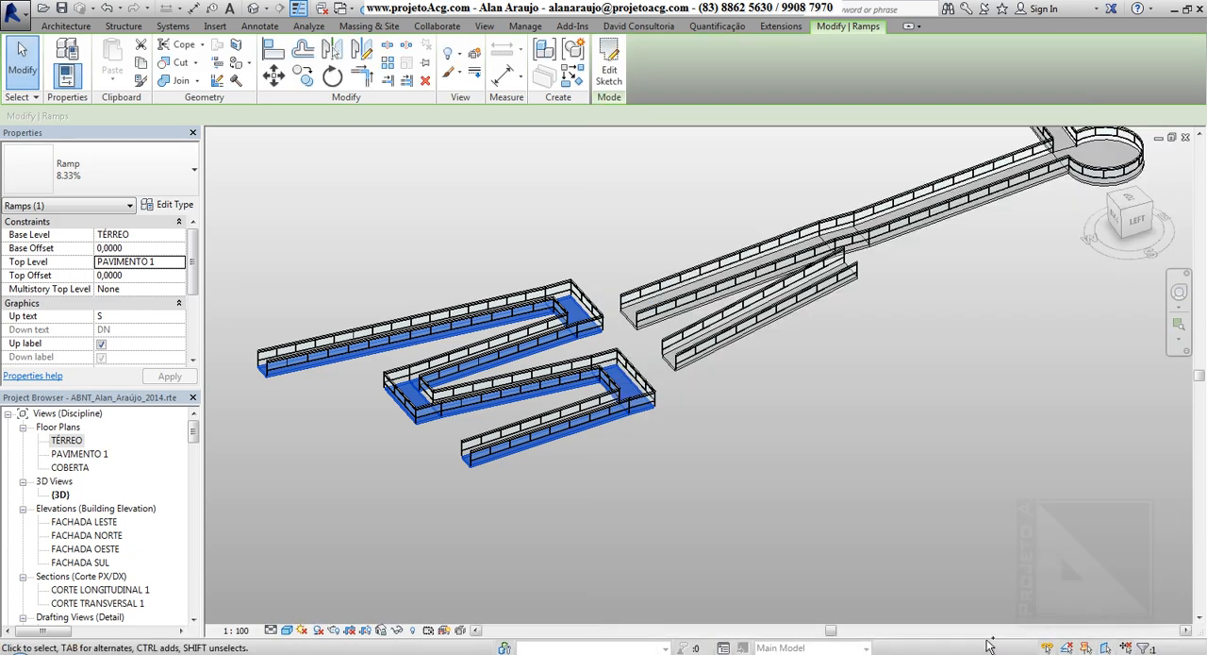